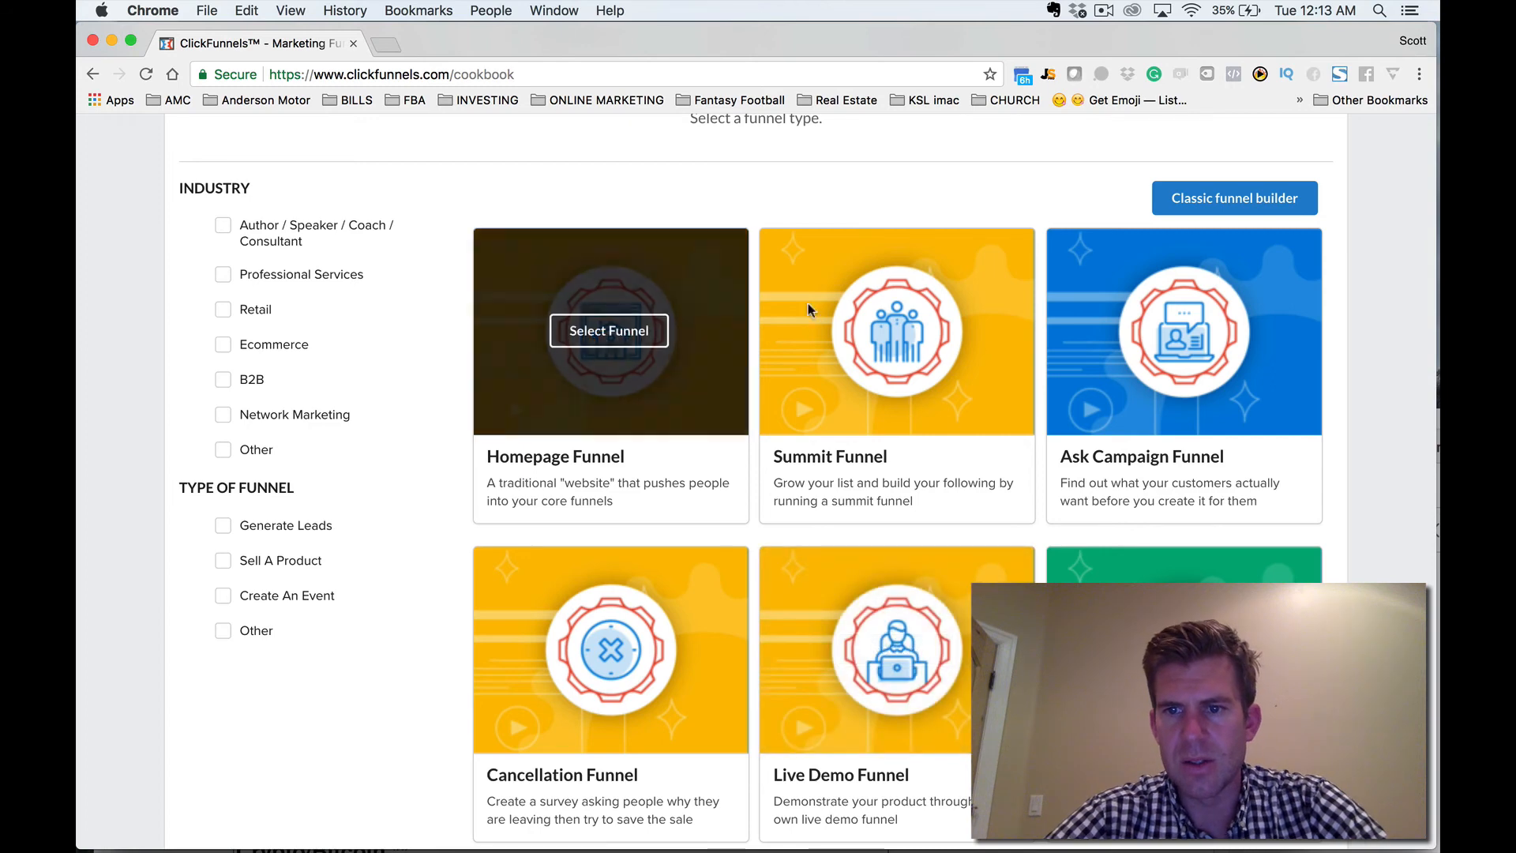
Browse the funnel types in the cookbook, from Homepage Funnel through Sales Letter Funnel.
scroll(908, 670, "down", 3)
scroll(907, 667, "down", 4)
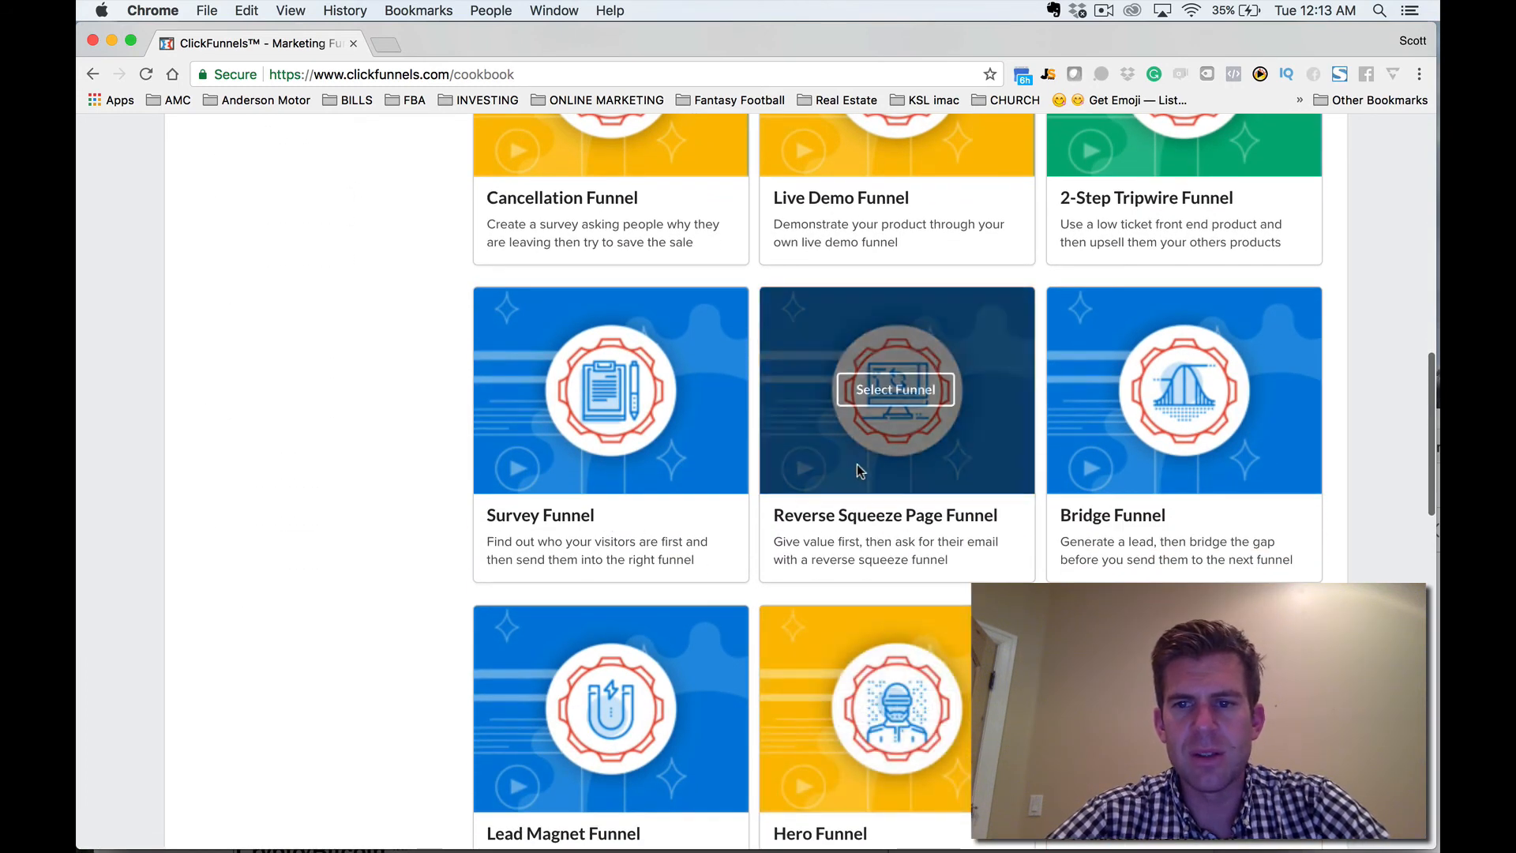
mouse_move(1104, 473)
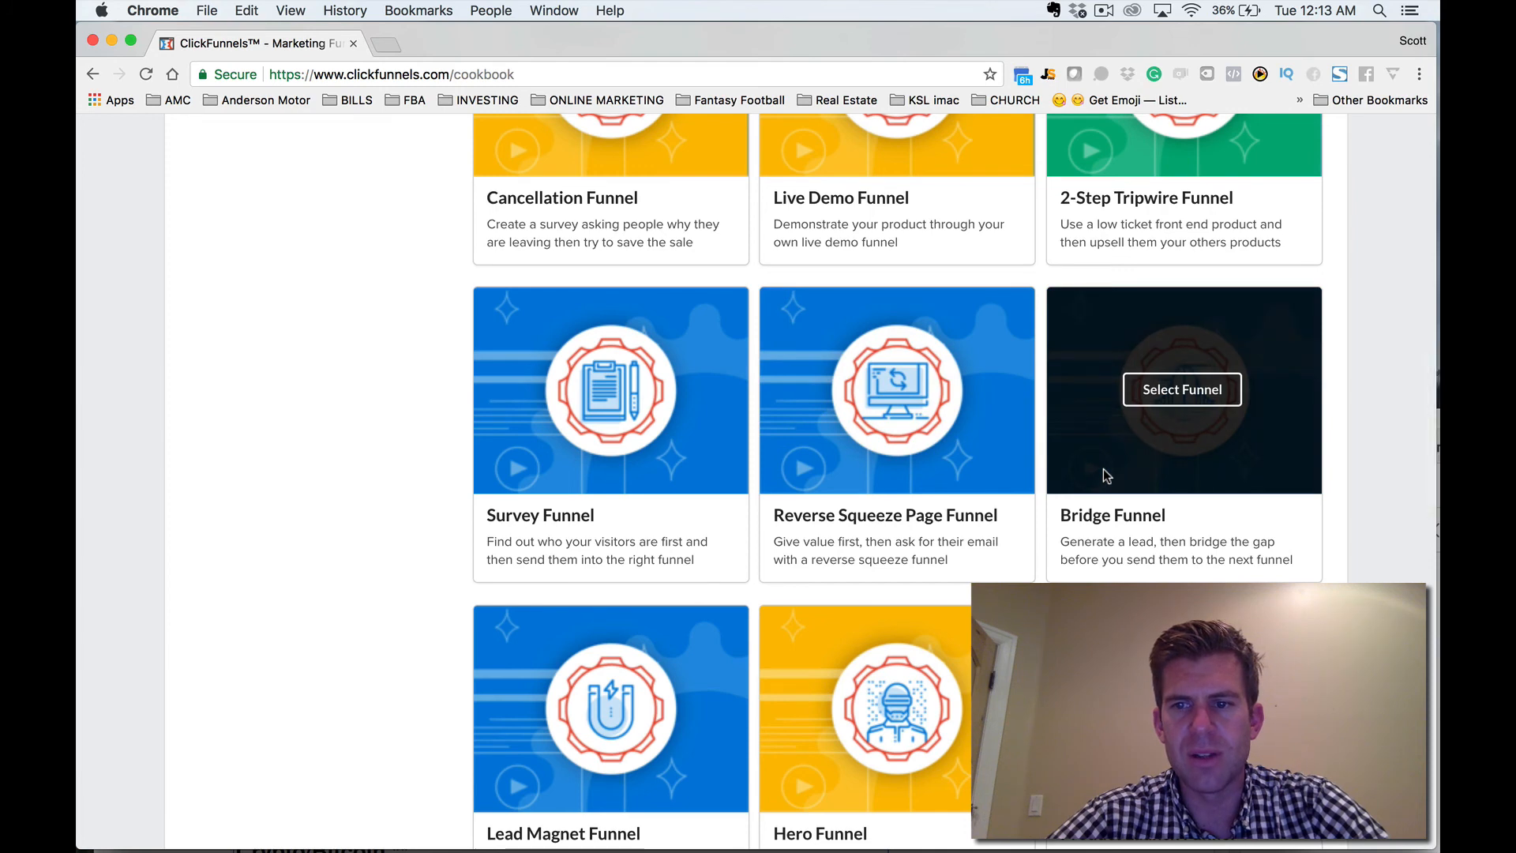
scroll(1104, 474, "down", 4)
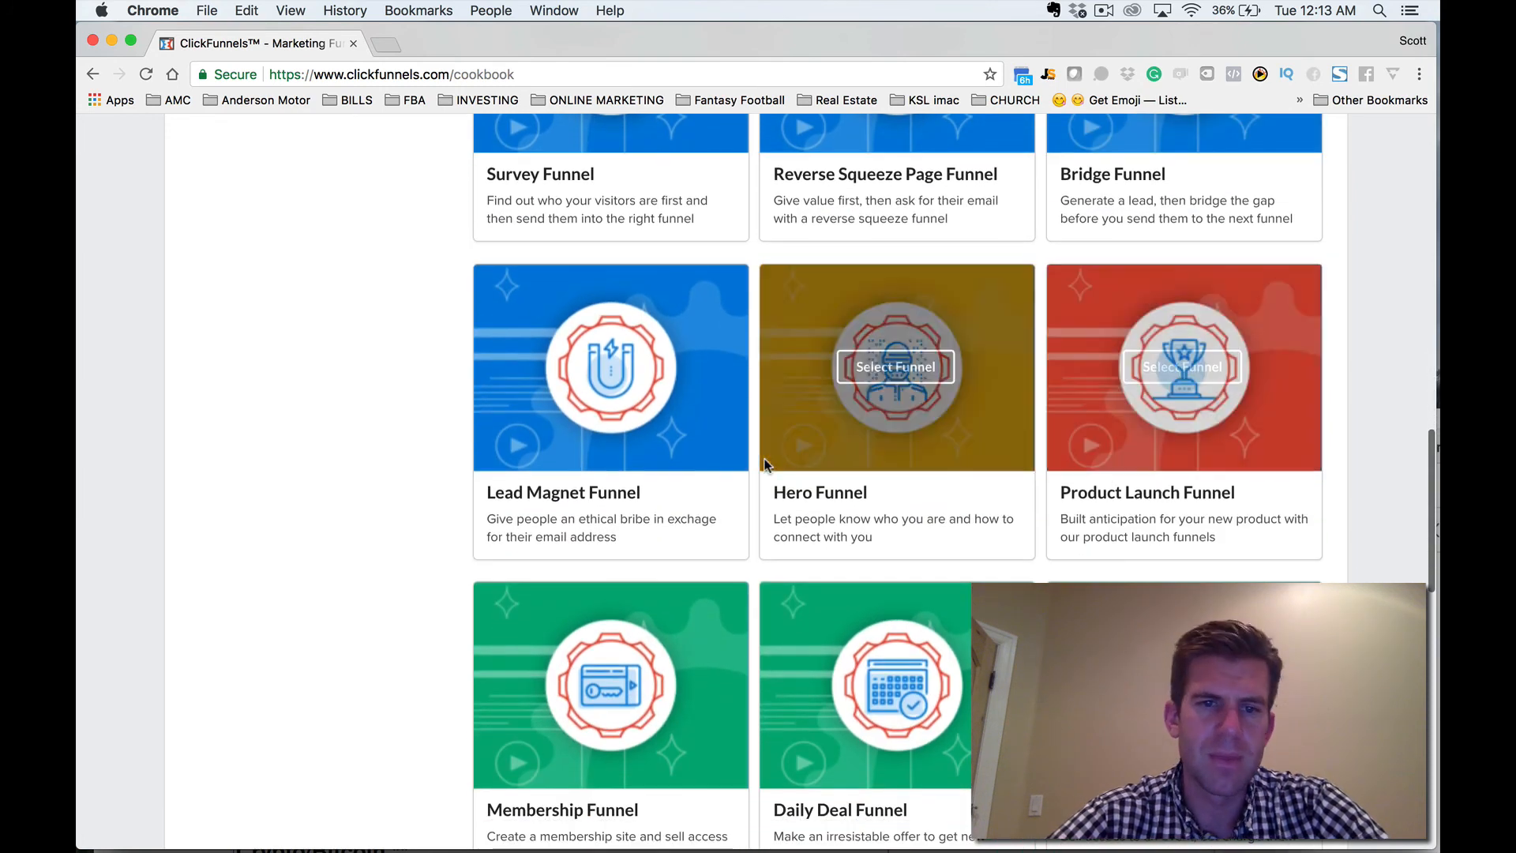
scroll(595, 711, "down", 3)
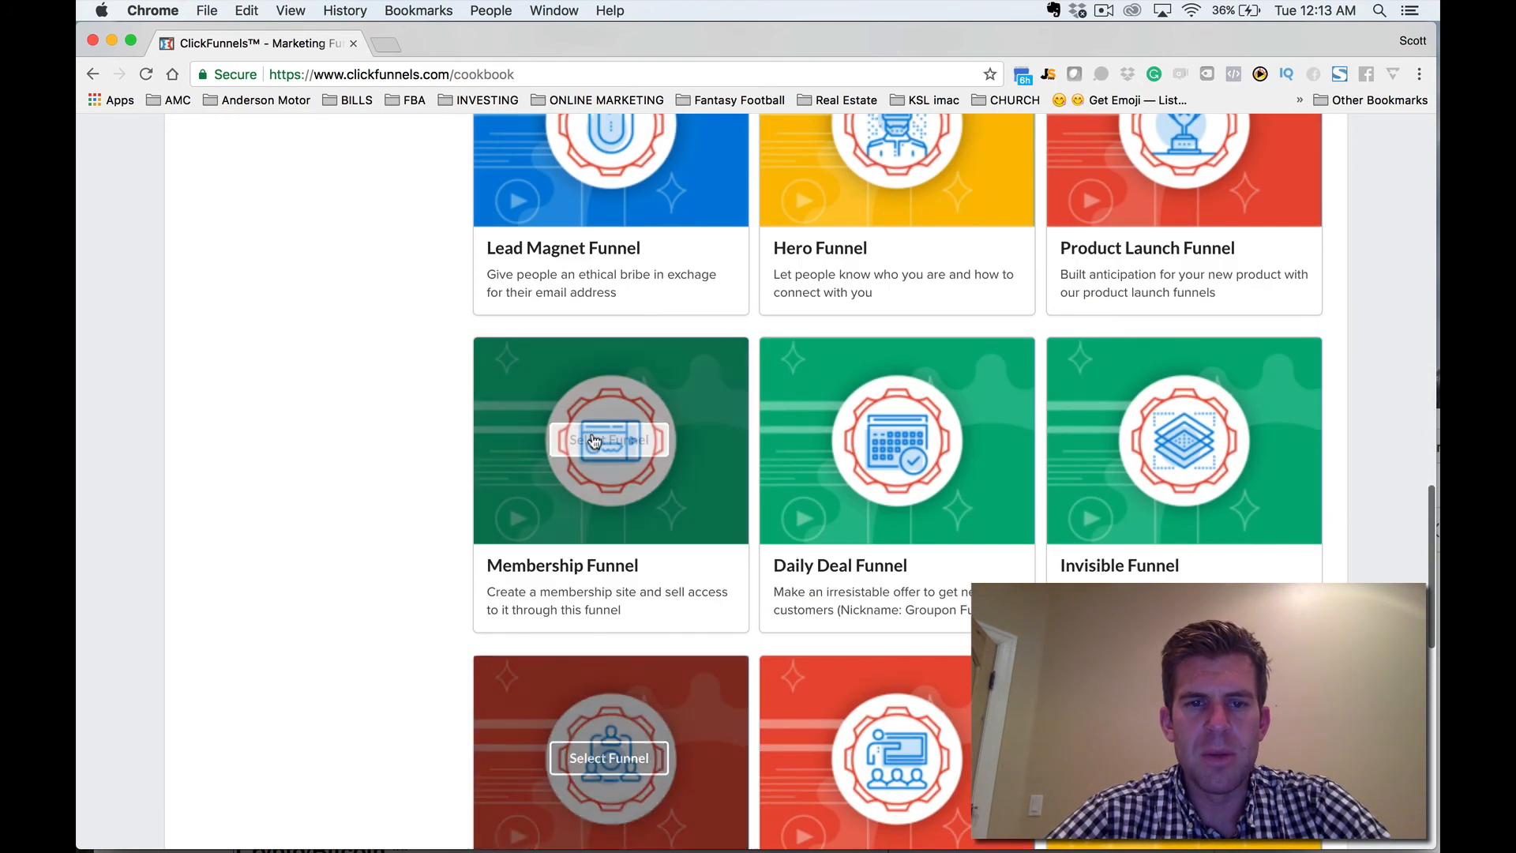
scroll(595, 441, "up", 2)
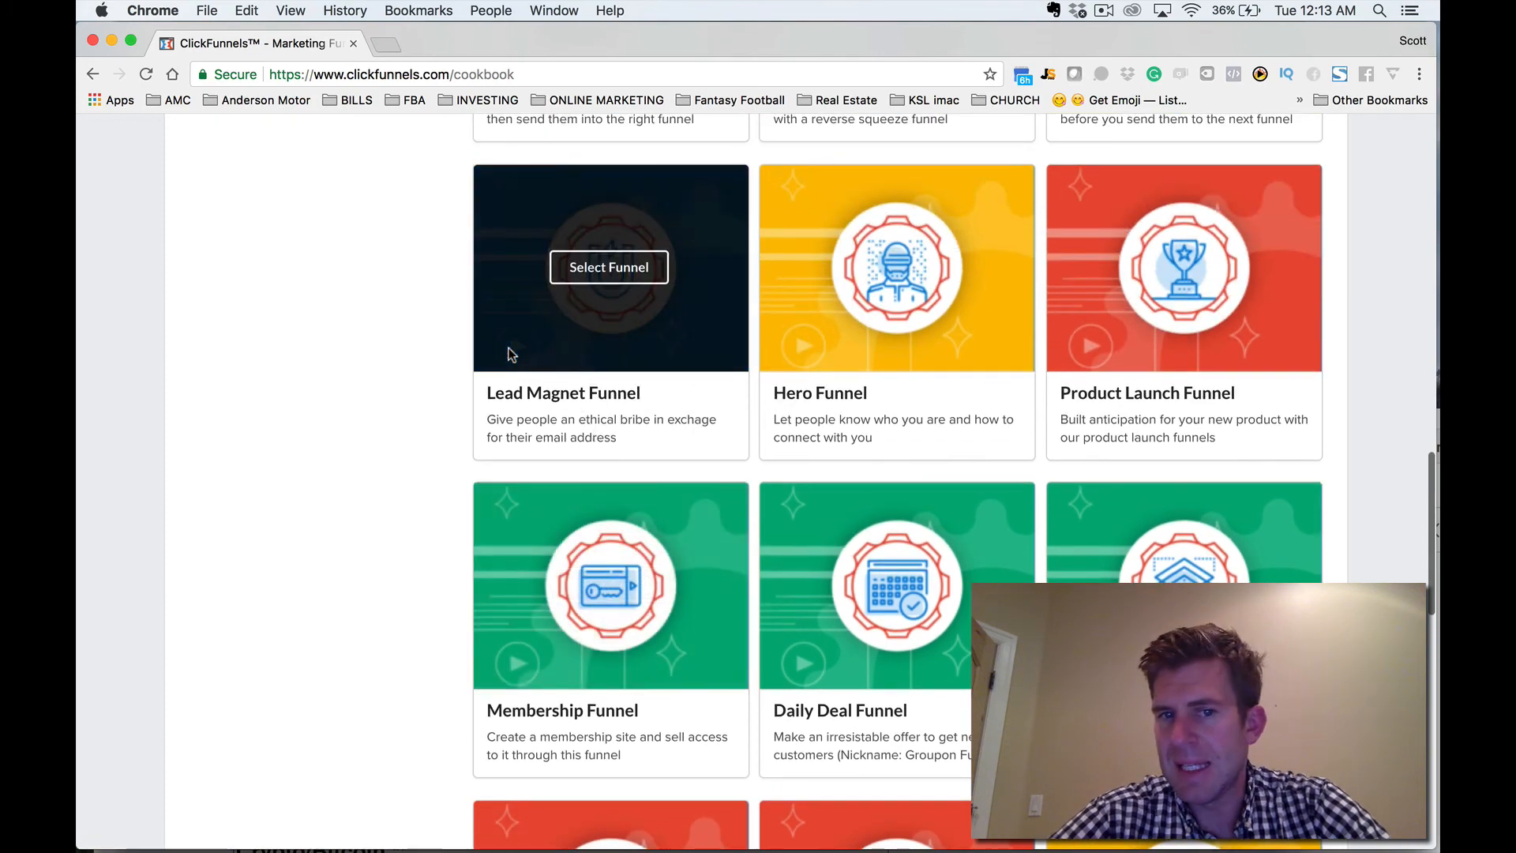
scroll(563, 488, "down", 6)
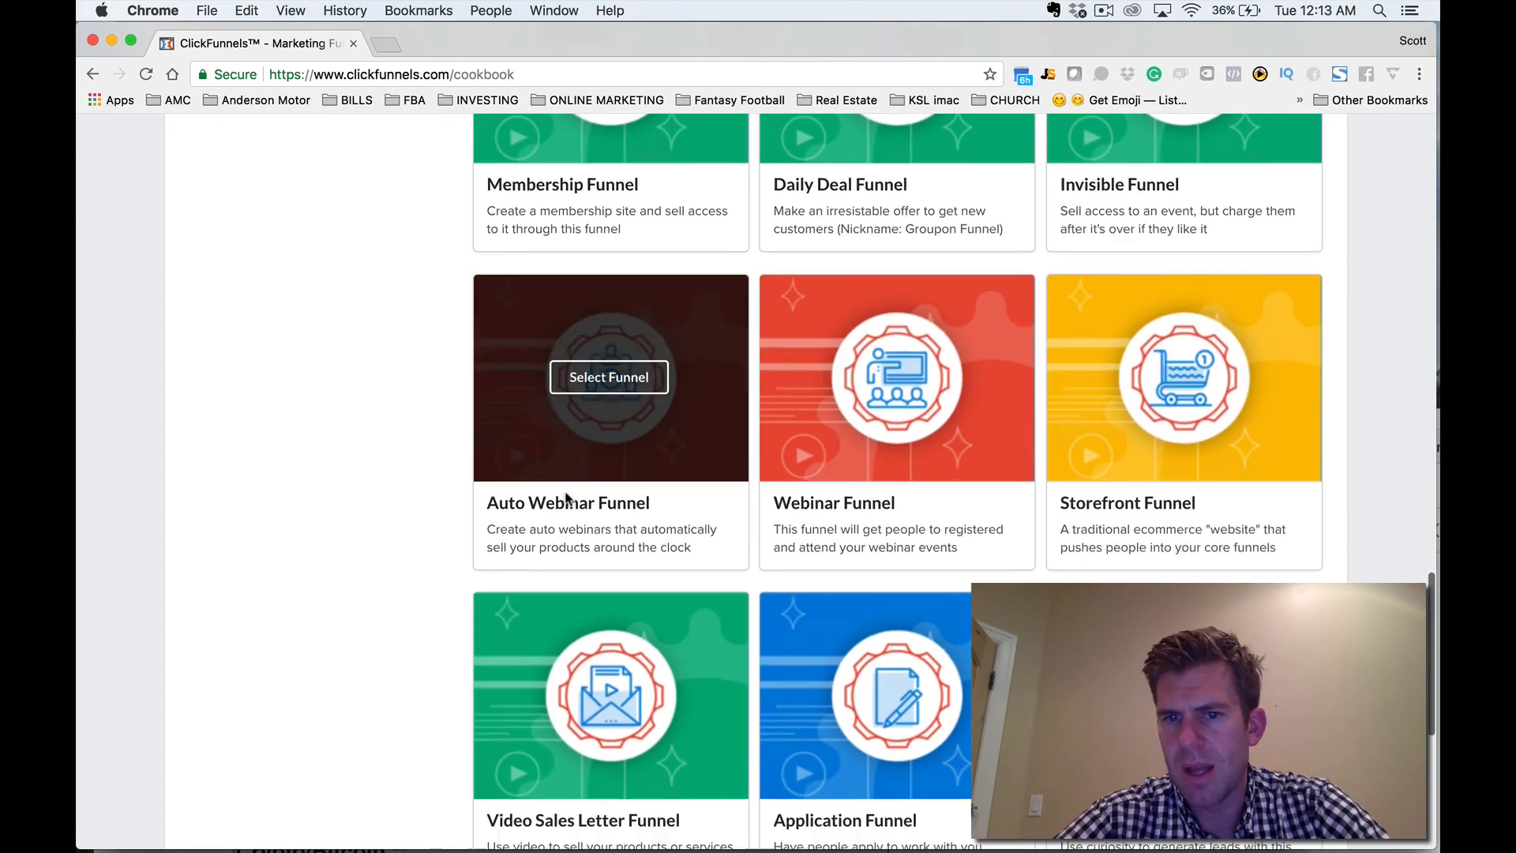
scroll(566, 496, "down", 2)
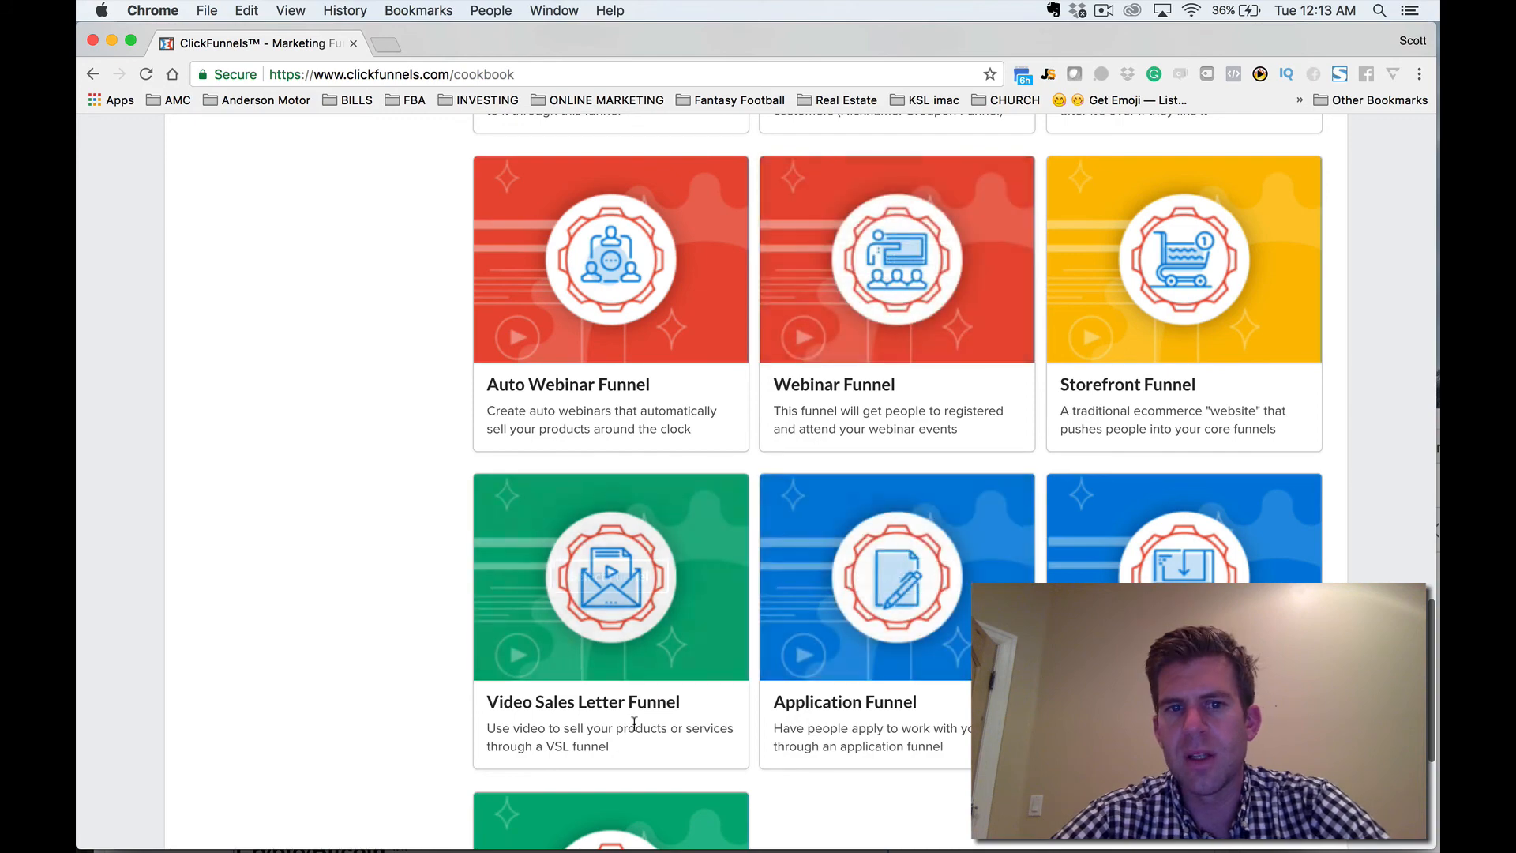
scroll(634, 723, "down", 3)
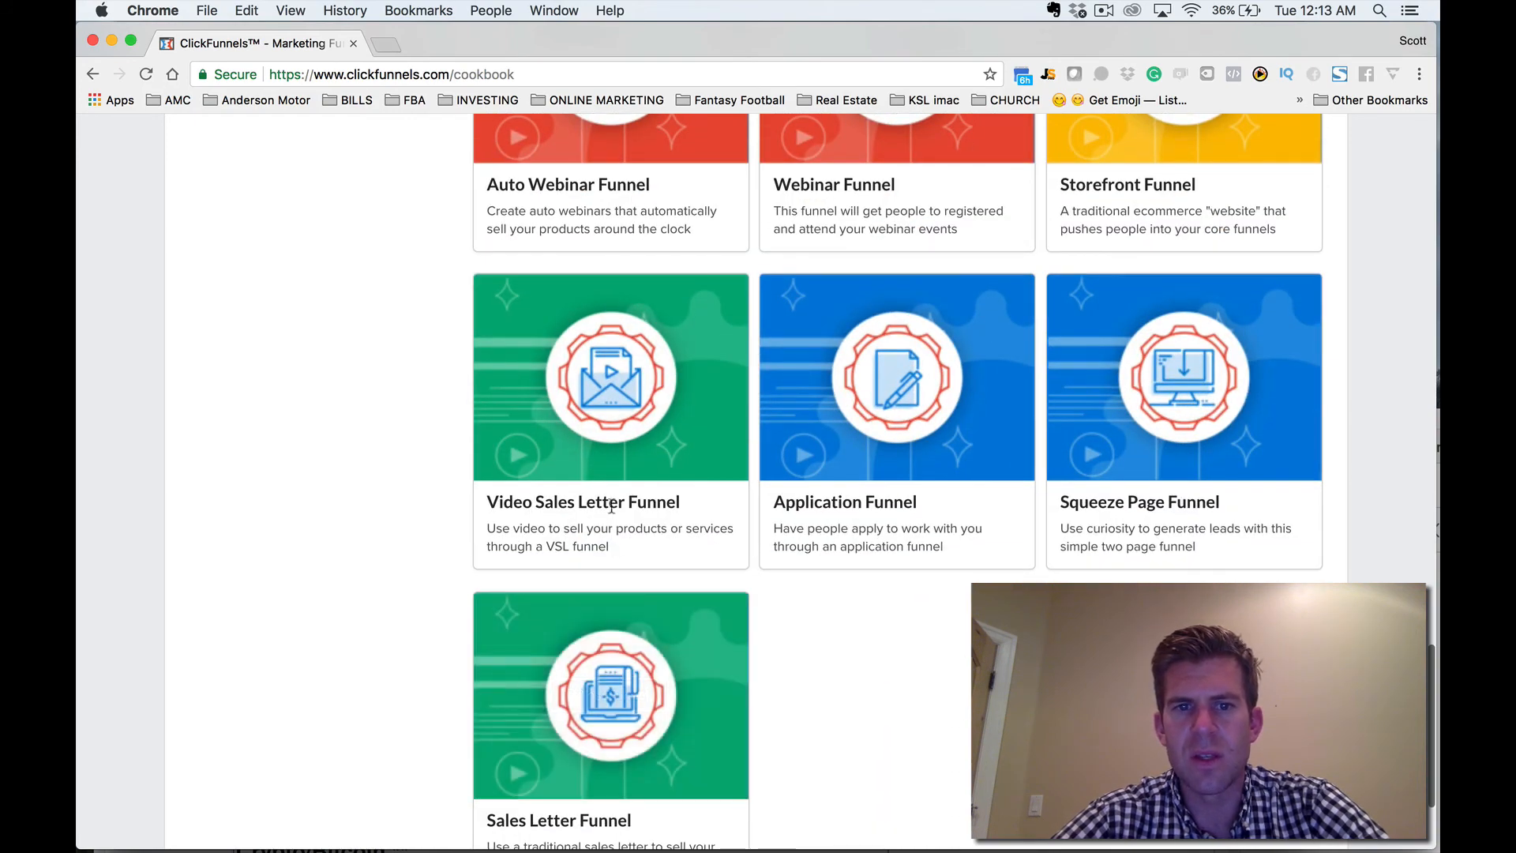
scroll(623, 695, "down", 2)
scroll(643, 680, "up", 2)
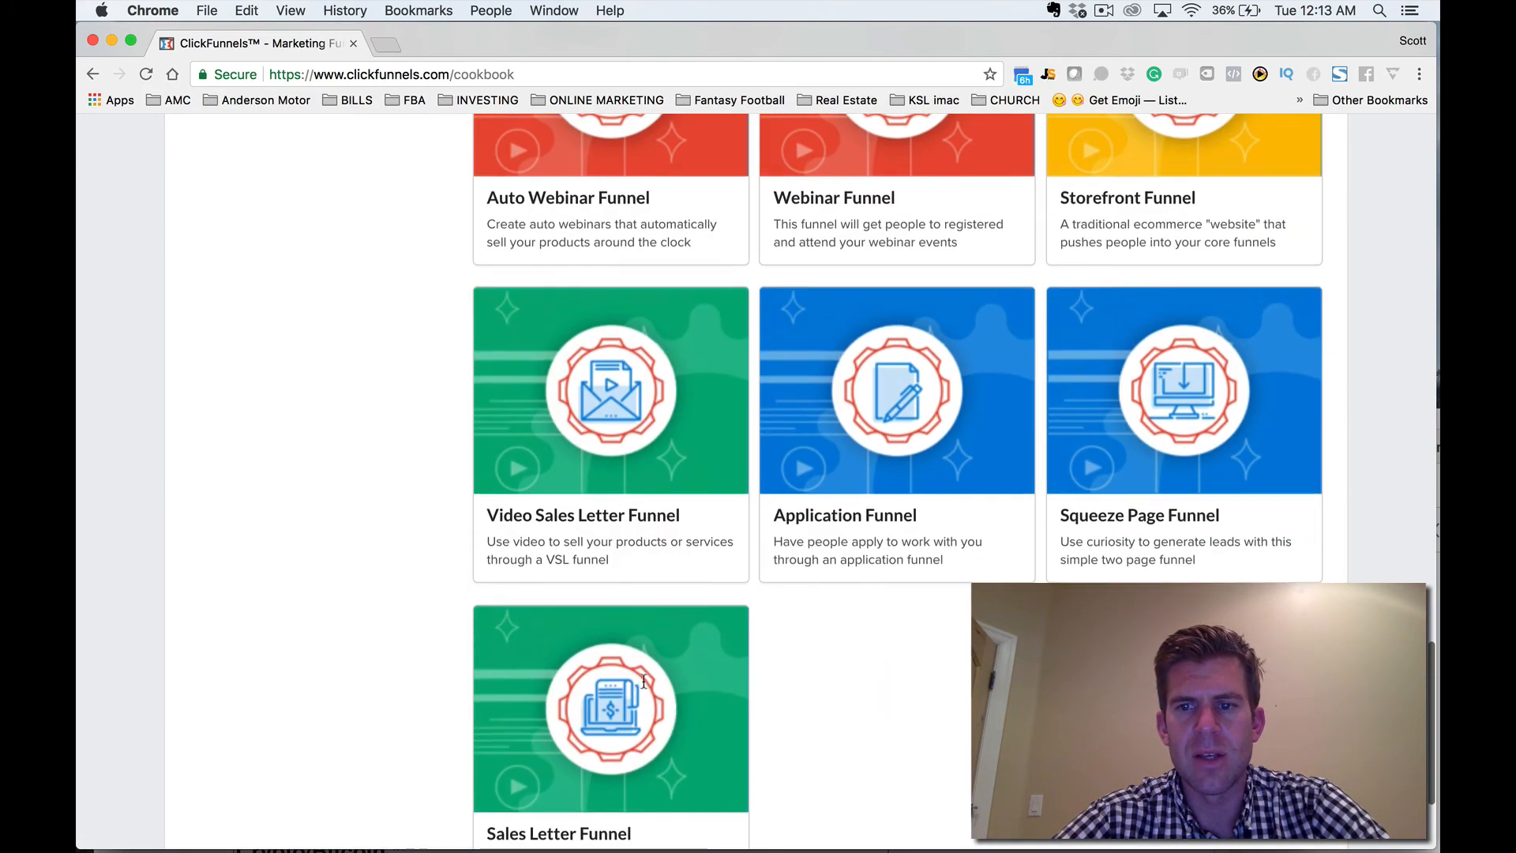
mouse_move(643, 680)
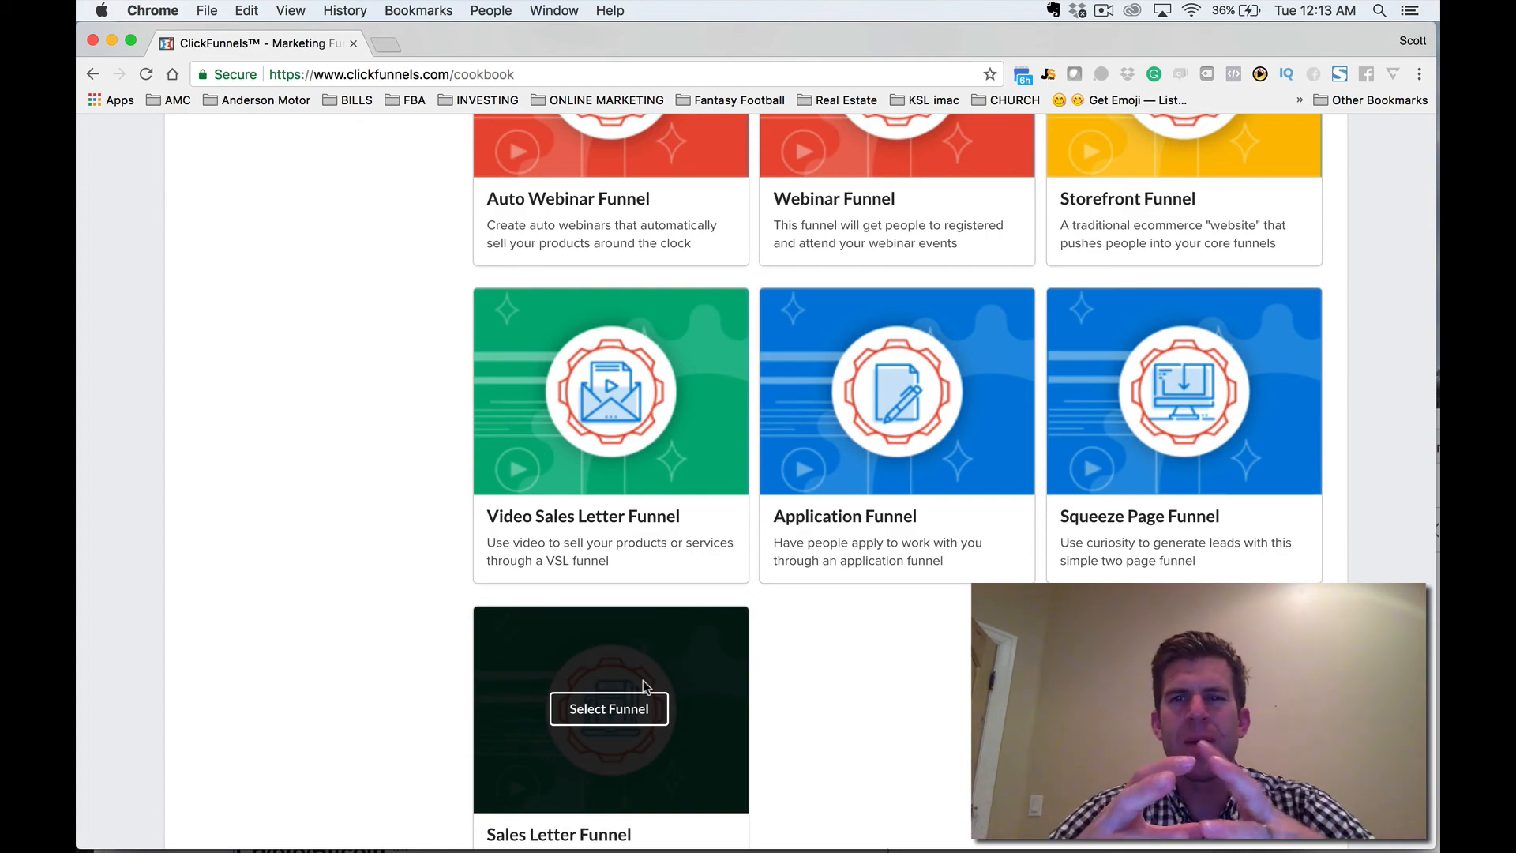
scroll(643, 680, "up", 15)
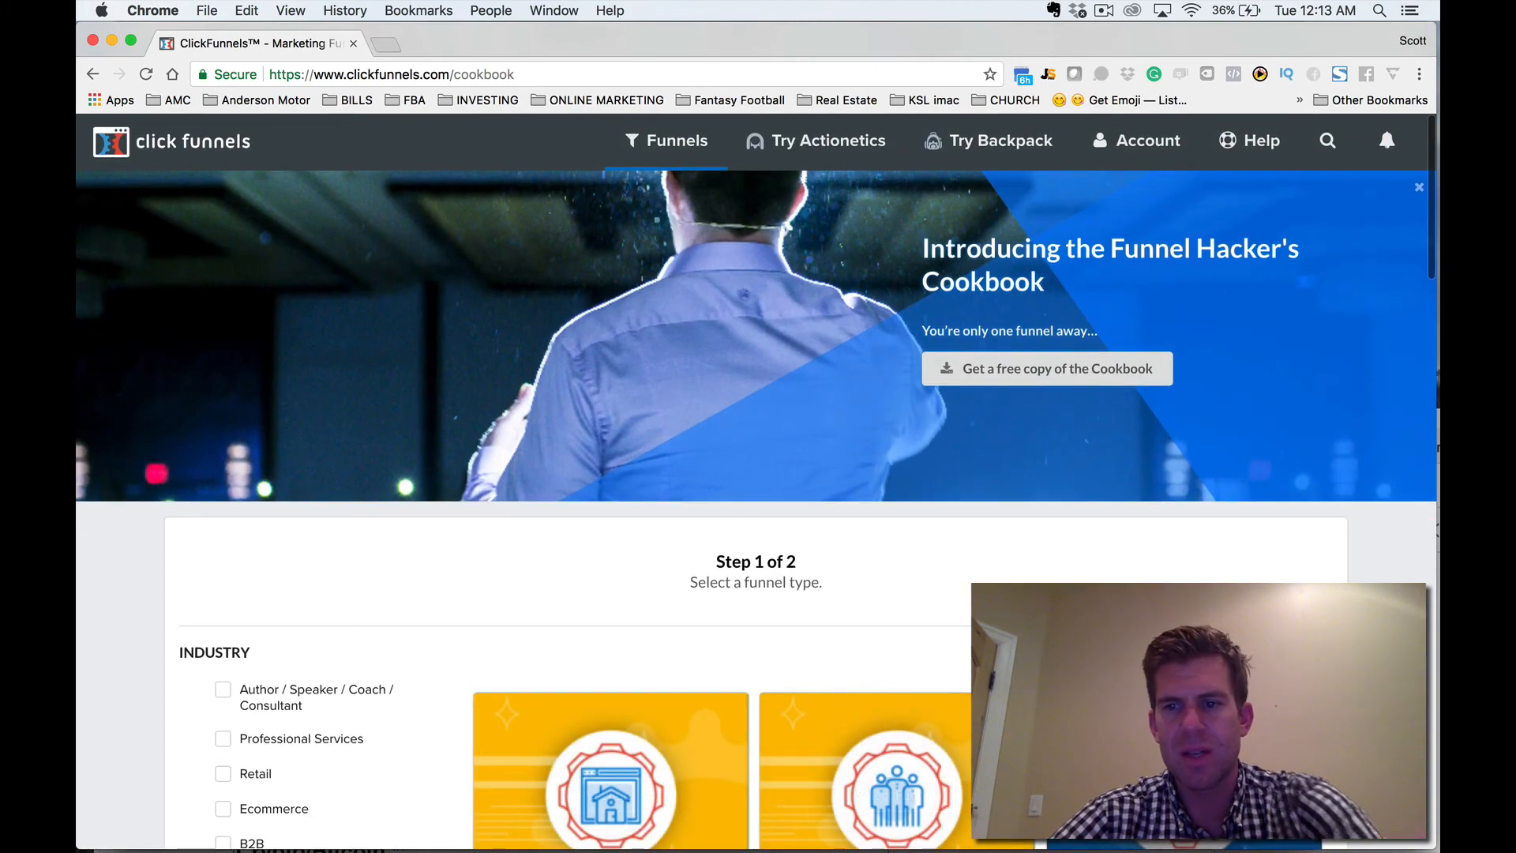
Start an email optin funnel in the classic funnel builder, choosing Collect Emails as the goal.
left_click(1256, 653)
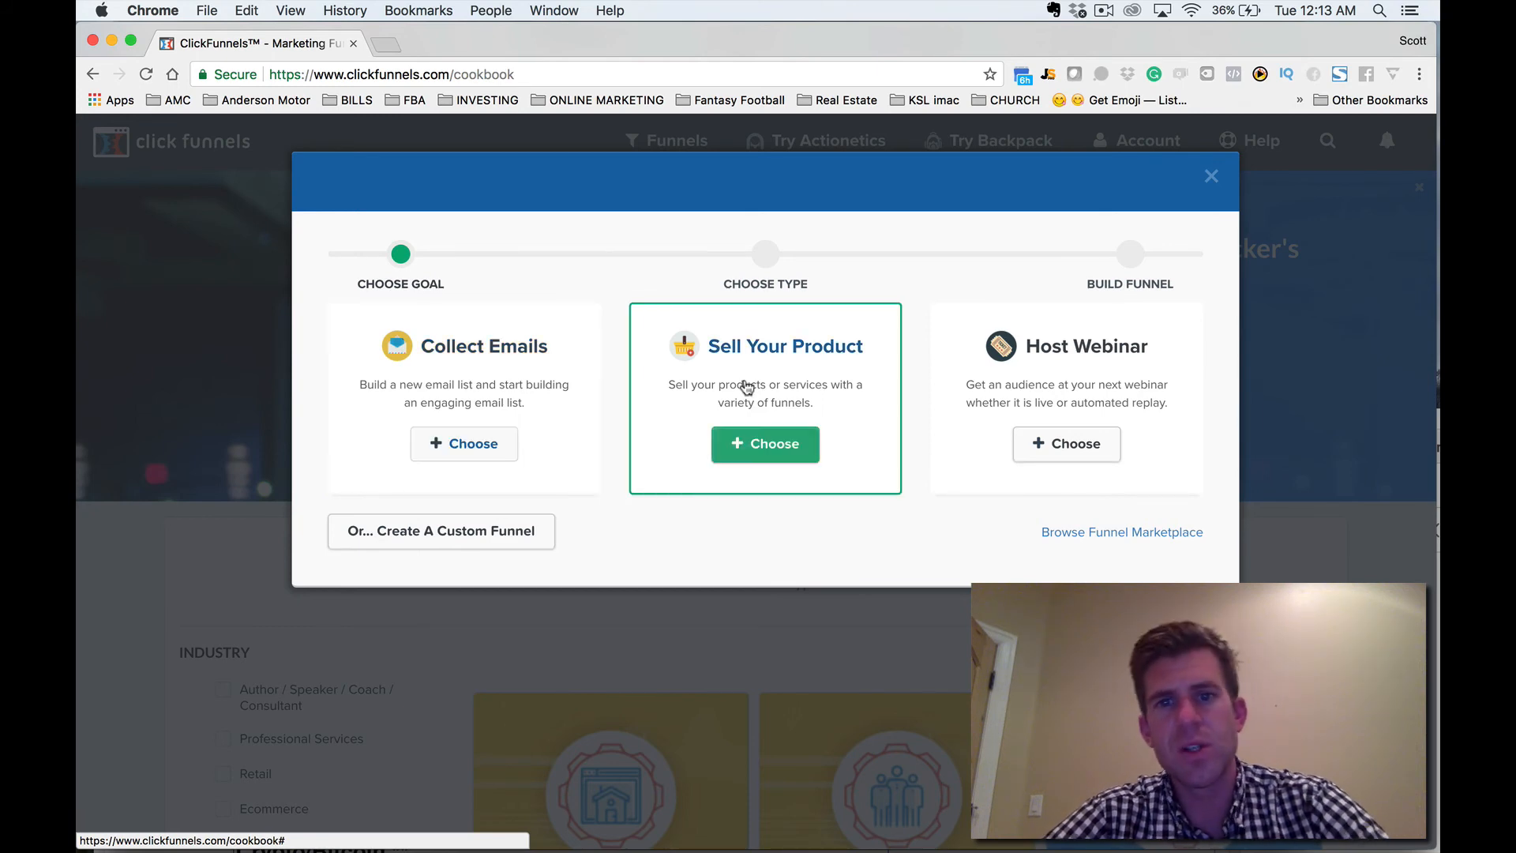
left_click(465, 445)
Name the funnel "simple funnel example", give it the group tag "simple funnel", and build it.
key("BackSpace")
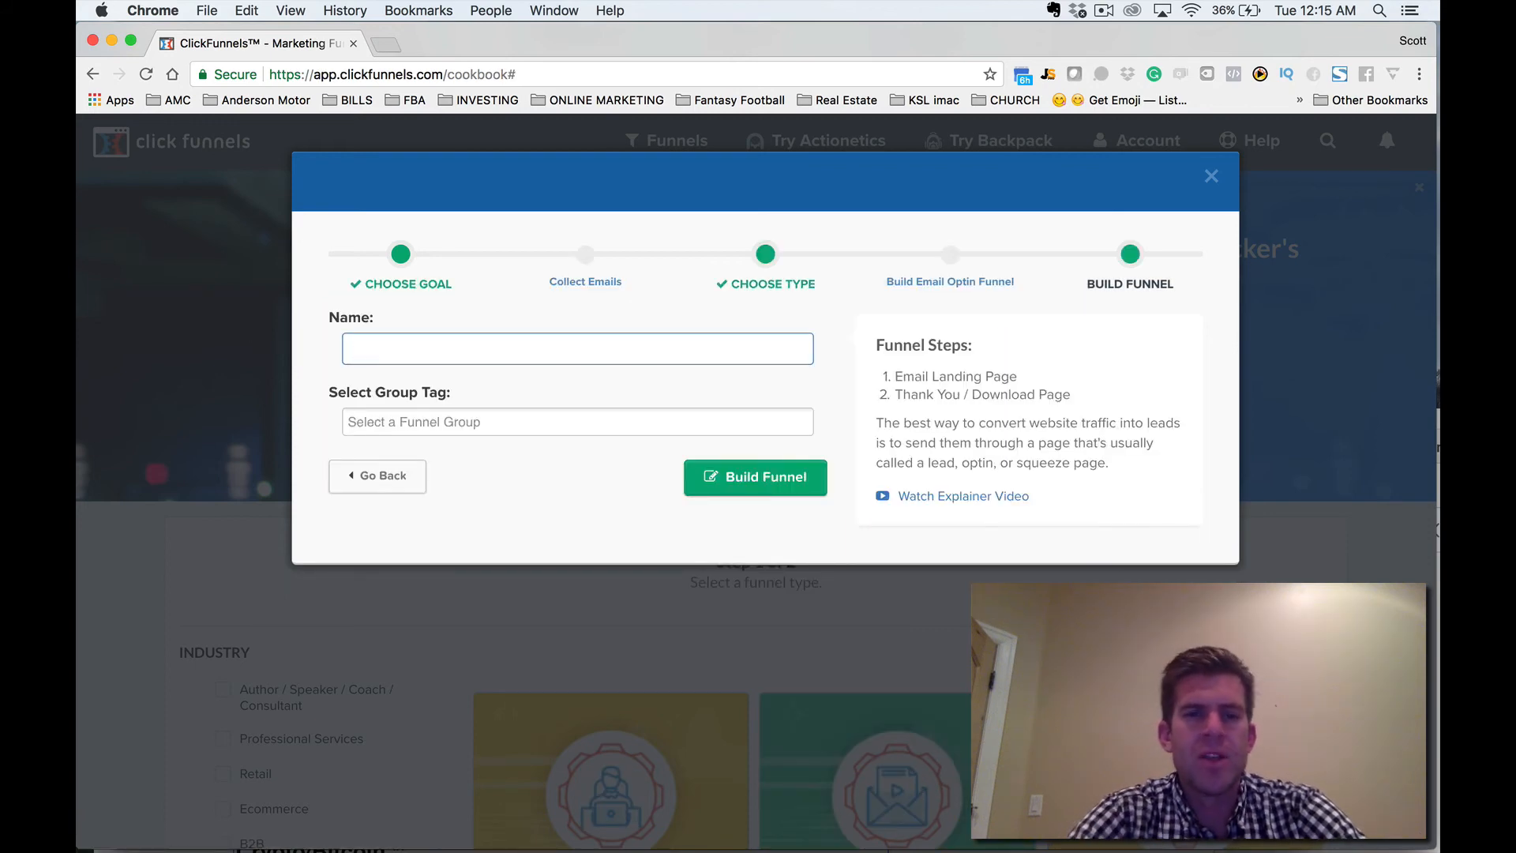
type("simple")
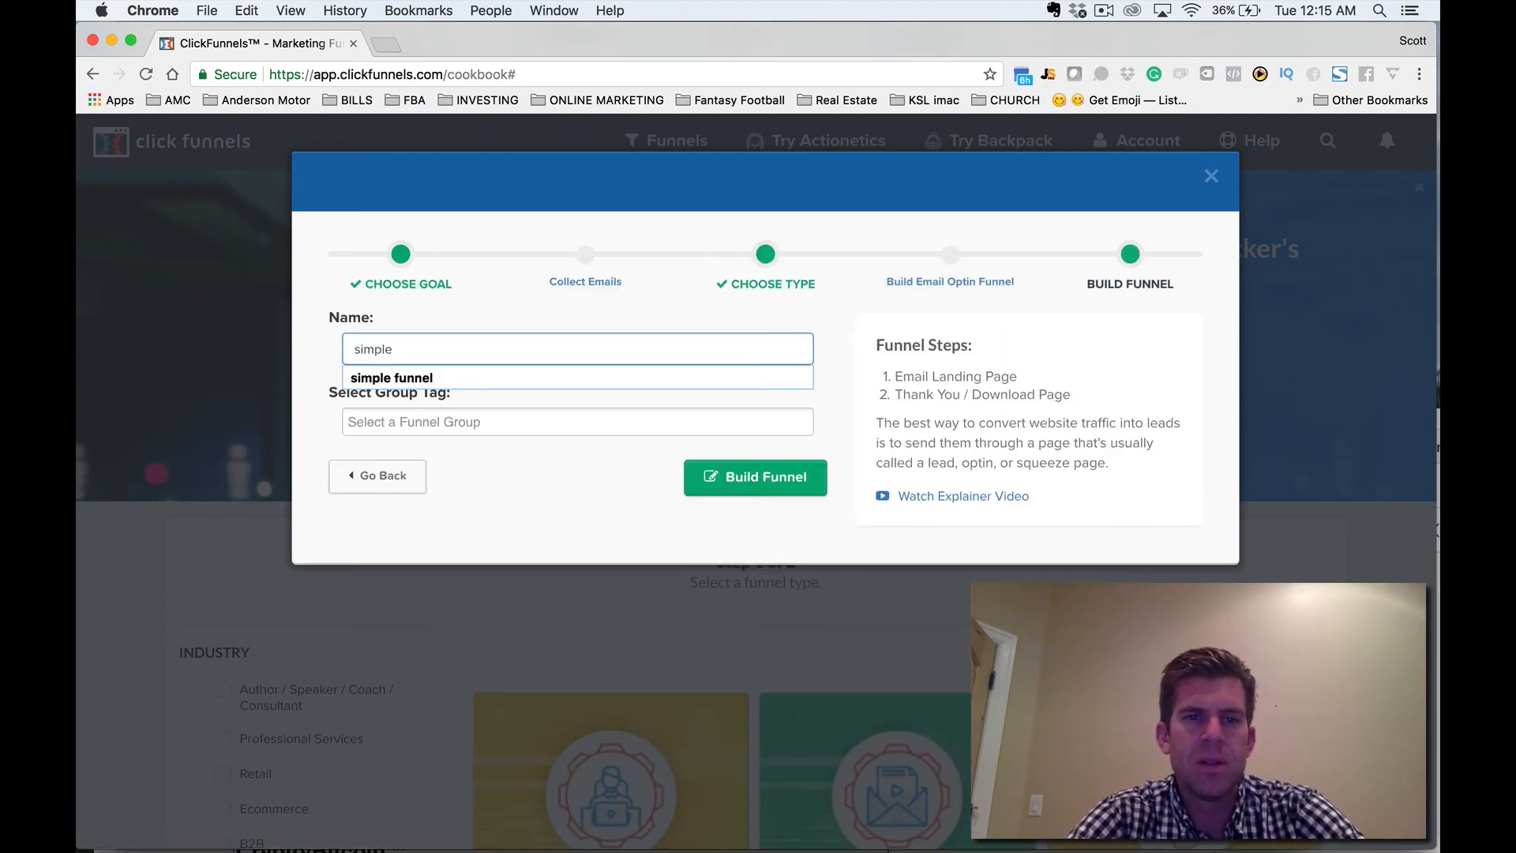
type(" funnel example")
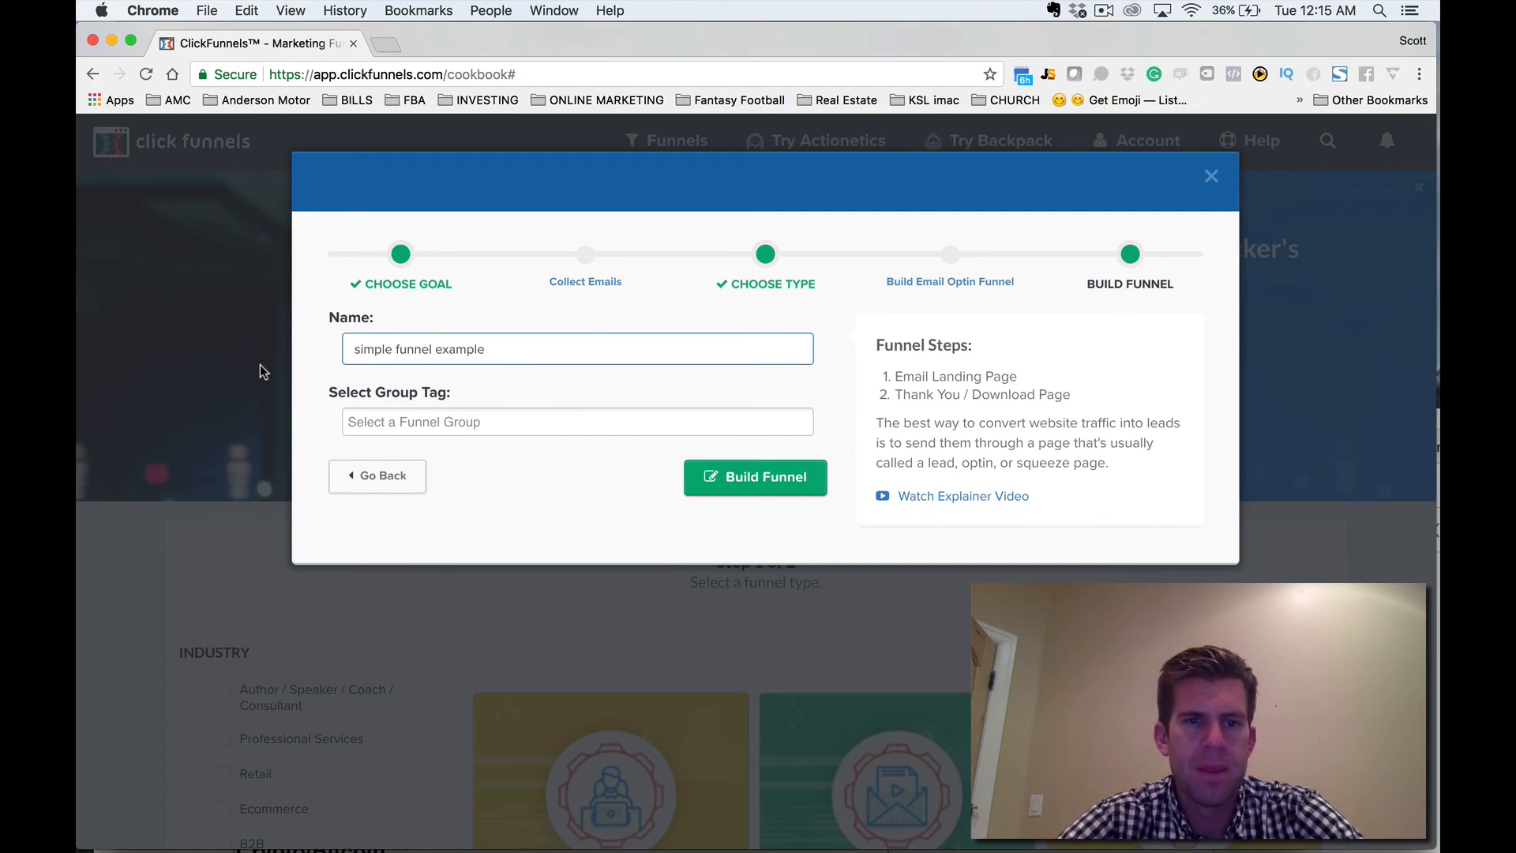
left_click(386, 421)
type("simple funnel")
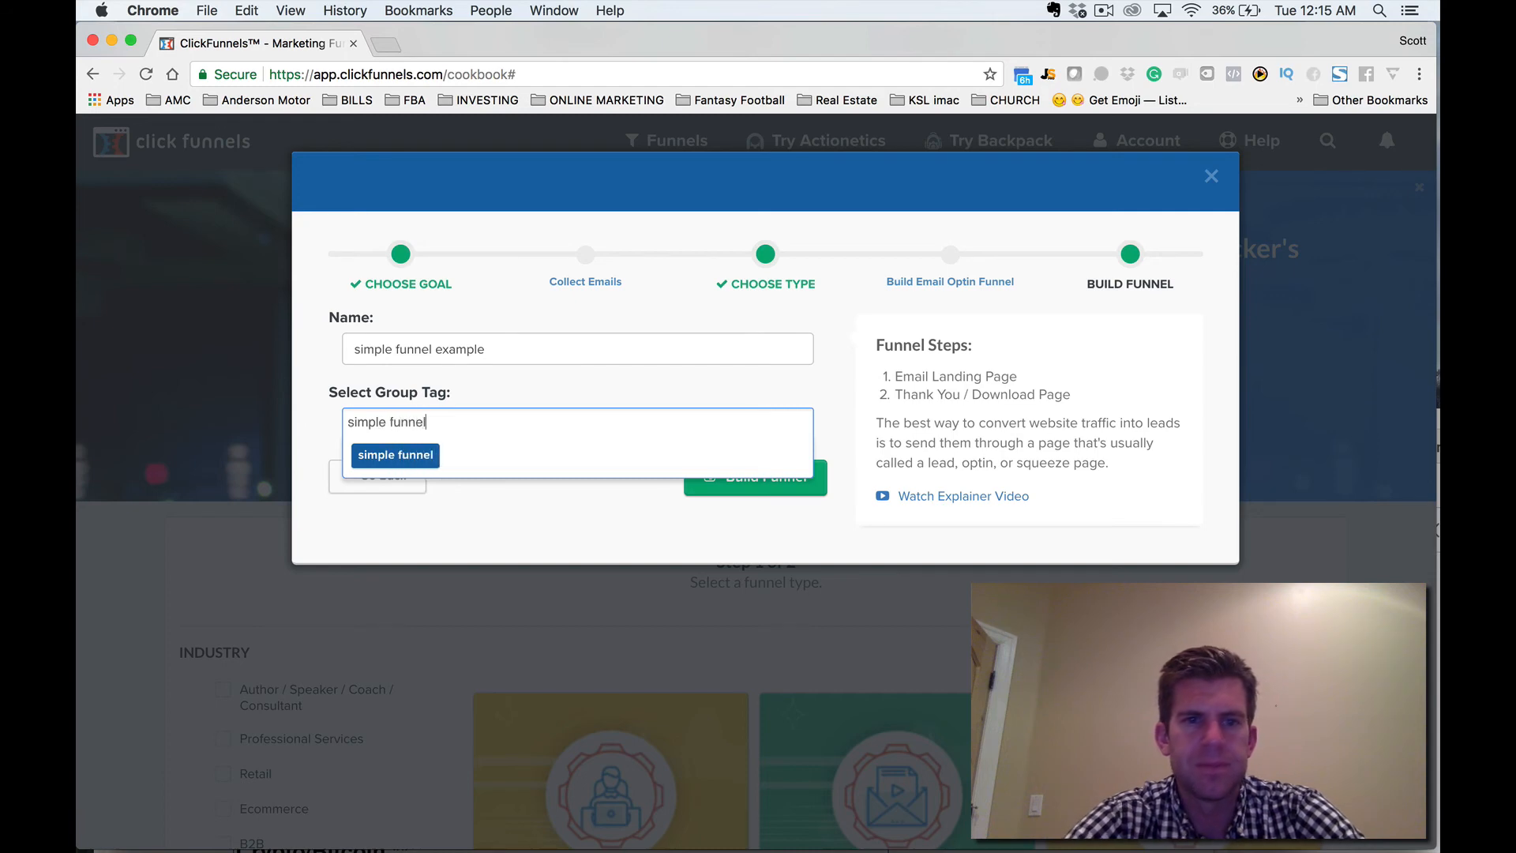
key("Return")
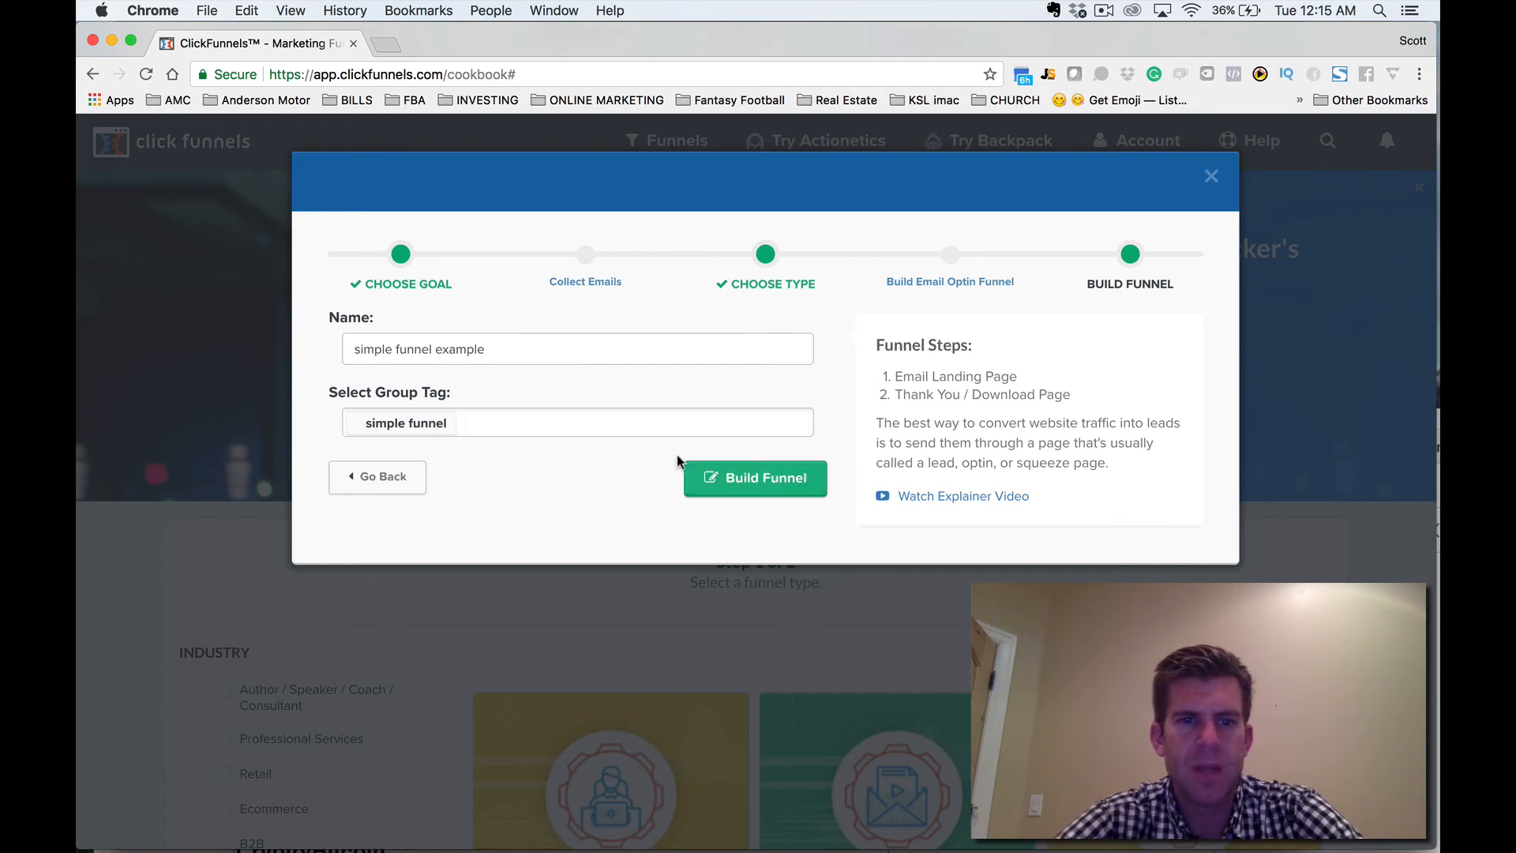
left_click(753, 483)
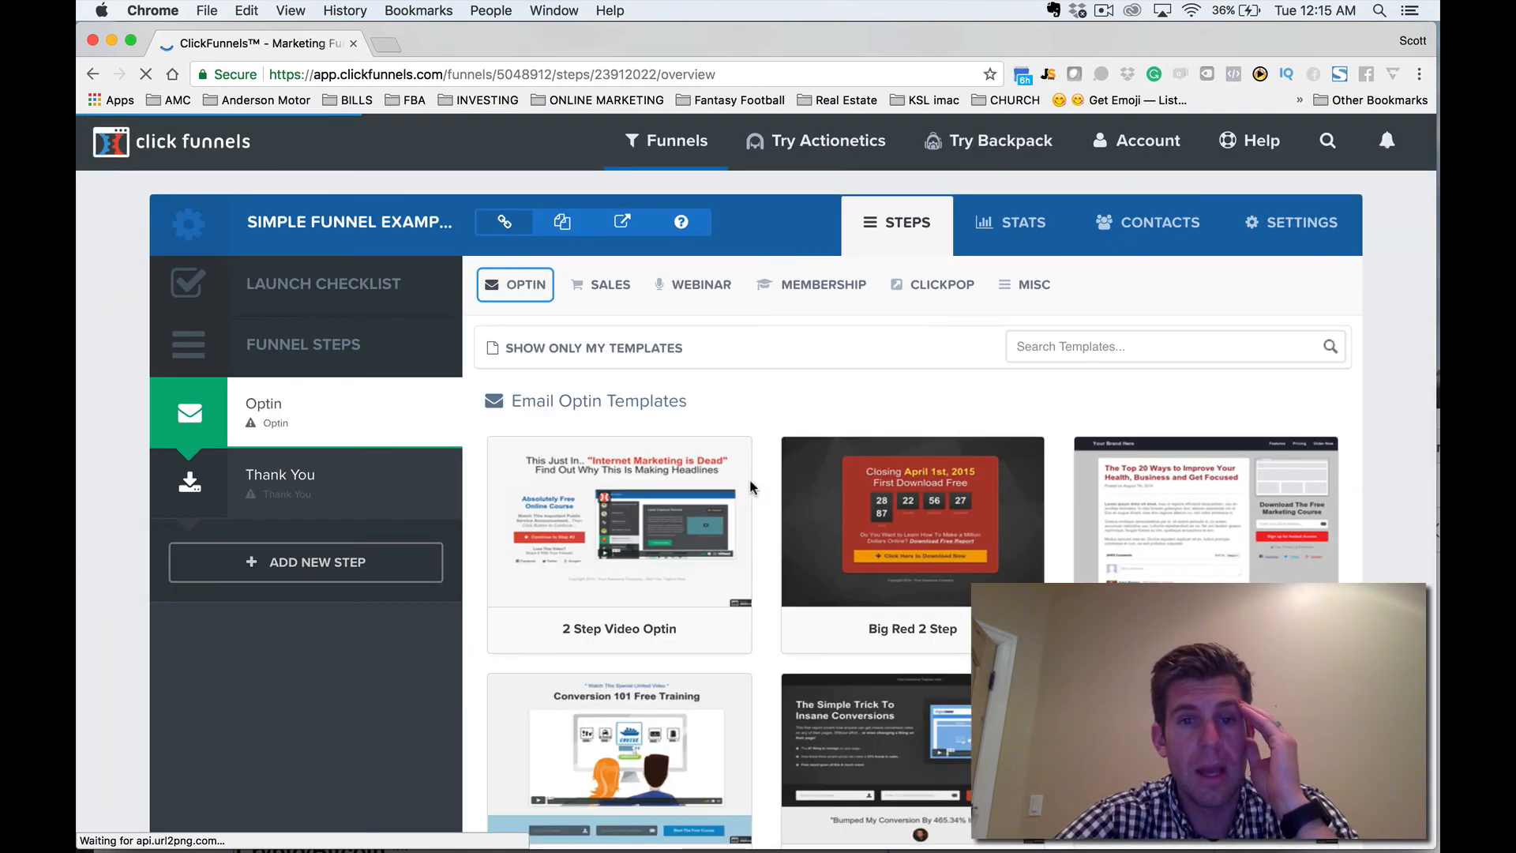
Apply the Clean Box Optin template to the Optin step and open its page in the editor.
mouse_move(976, 573)
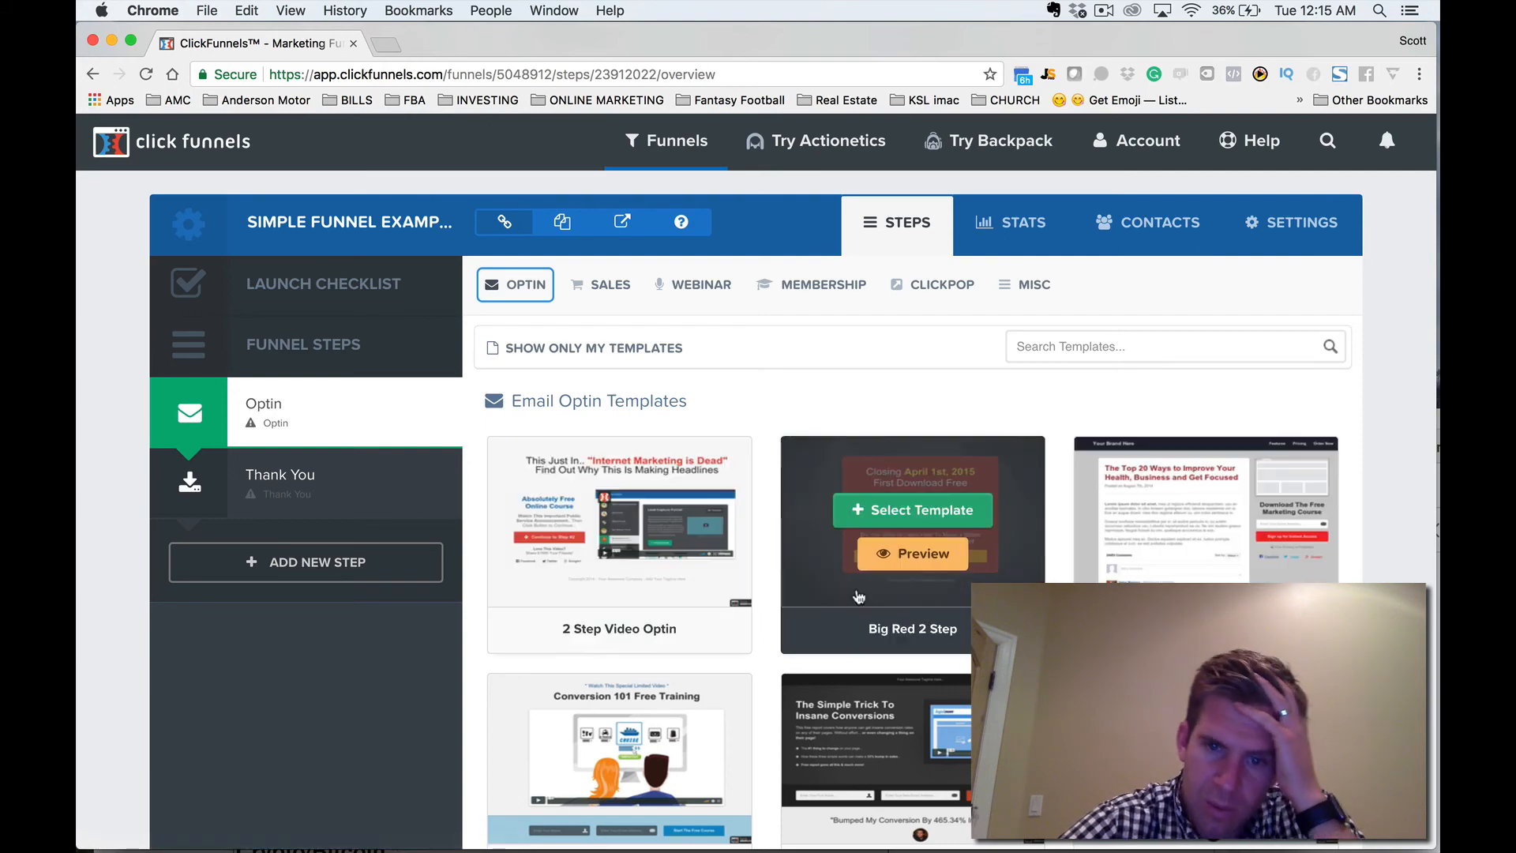
scroll(858, 596, "down", 3)
scroll(858, 596, "down", 4)
scroll(858, 596, "down", 3)
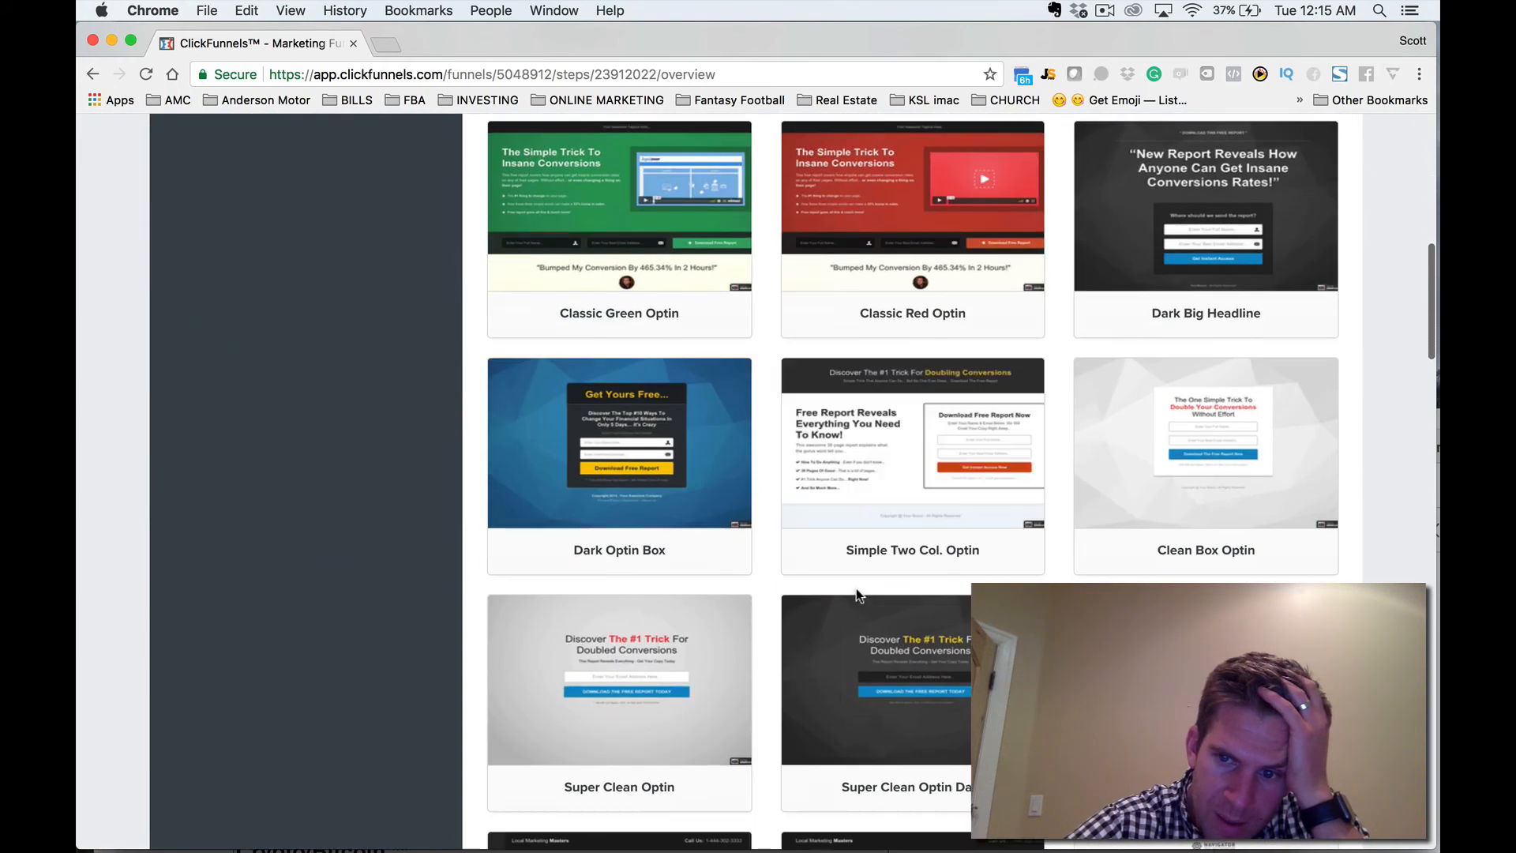
scroll(855, 589, "down", 1)
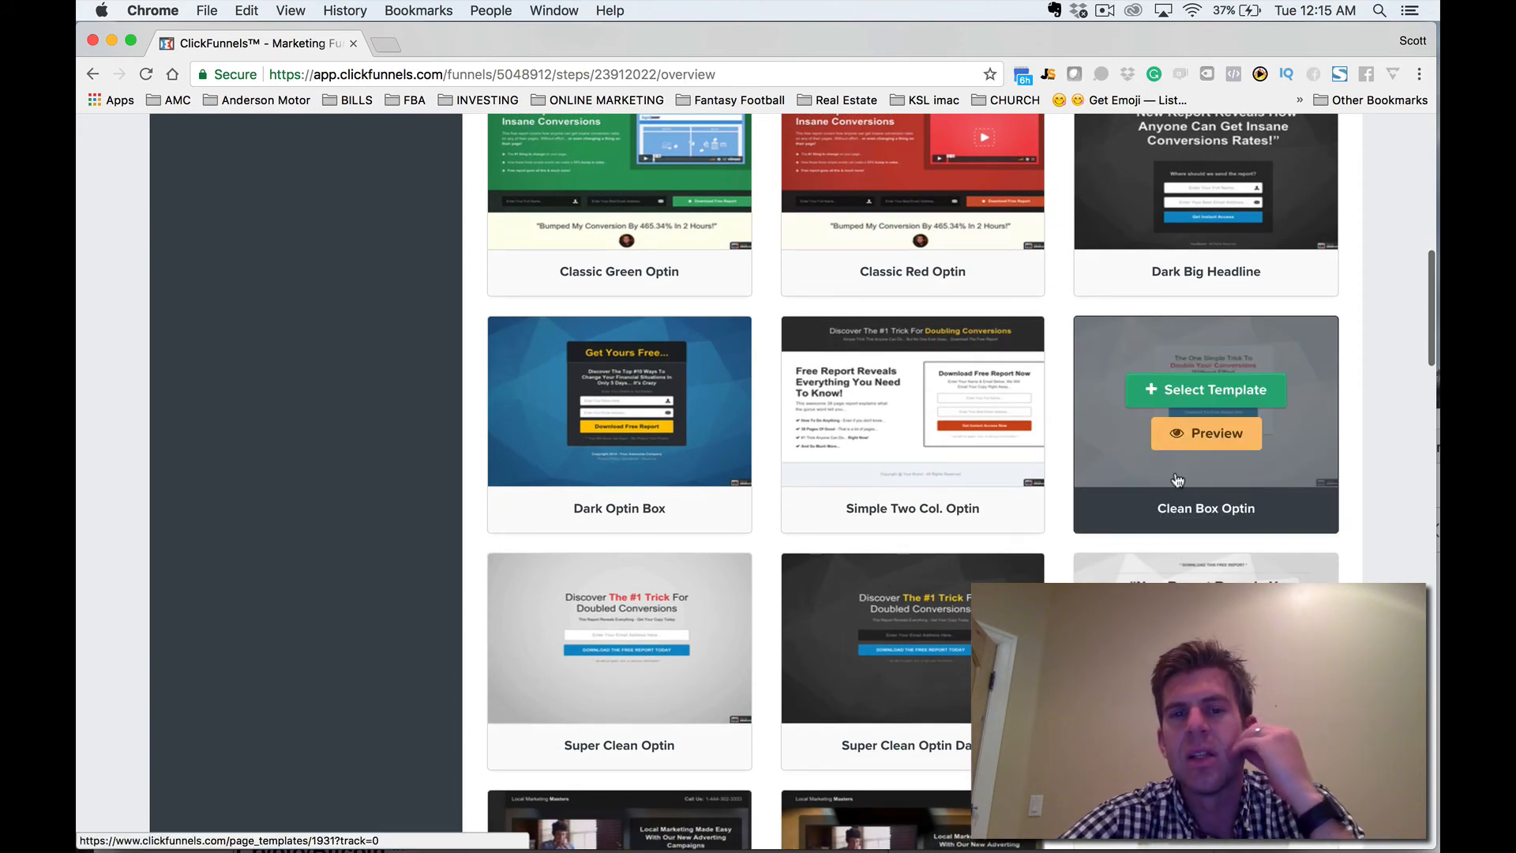
scroll(1172, 486, "down", 2)
scroll(1170, 491, "down", 6)
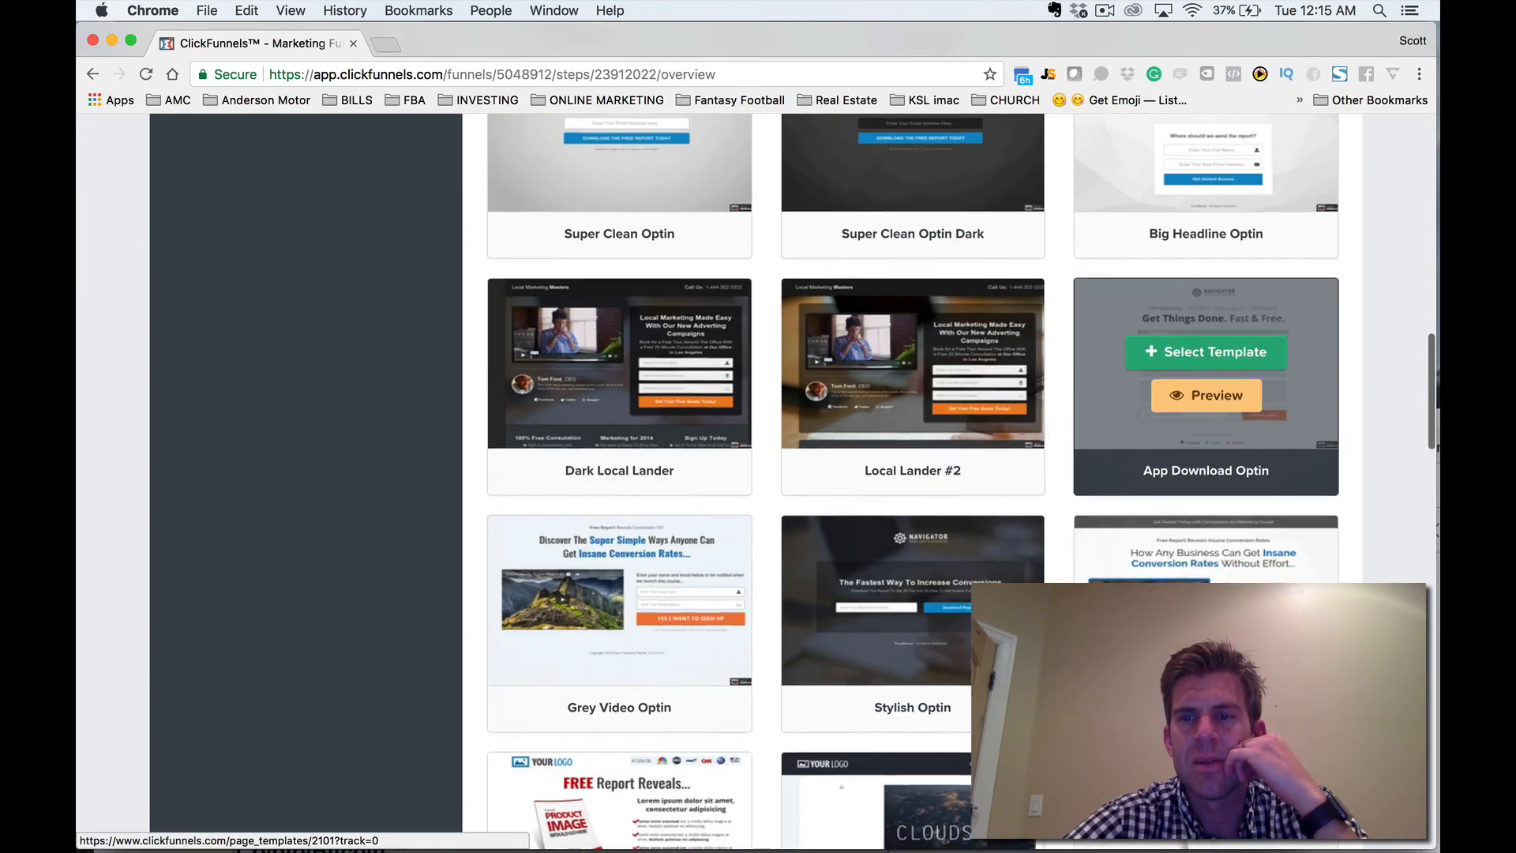
scroll(1206, 434, "down", 9)
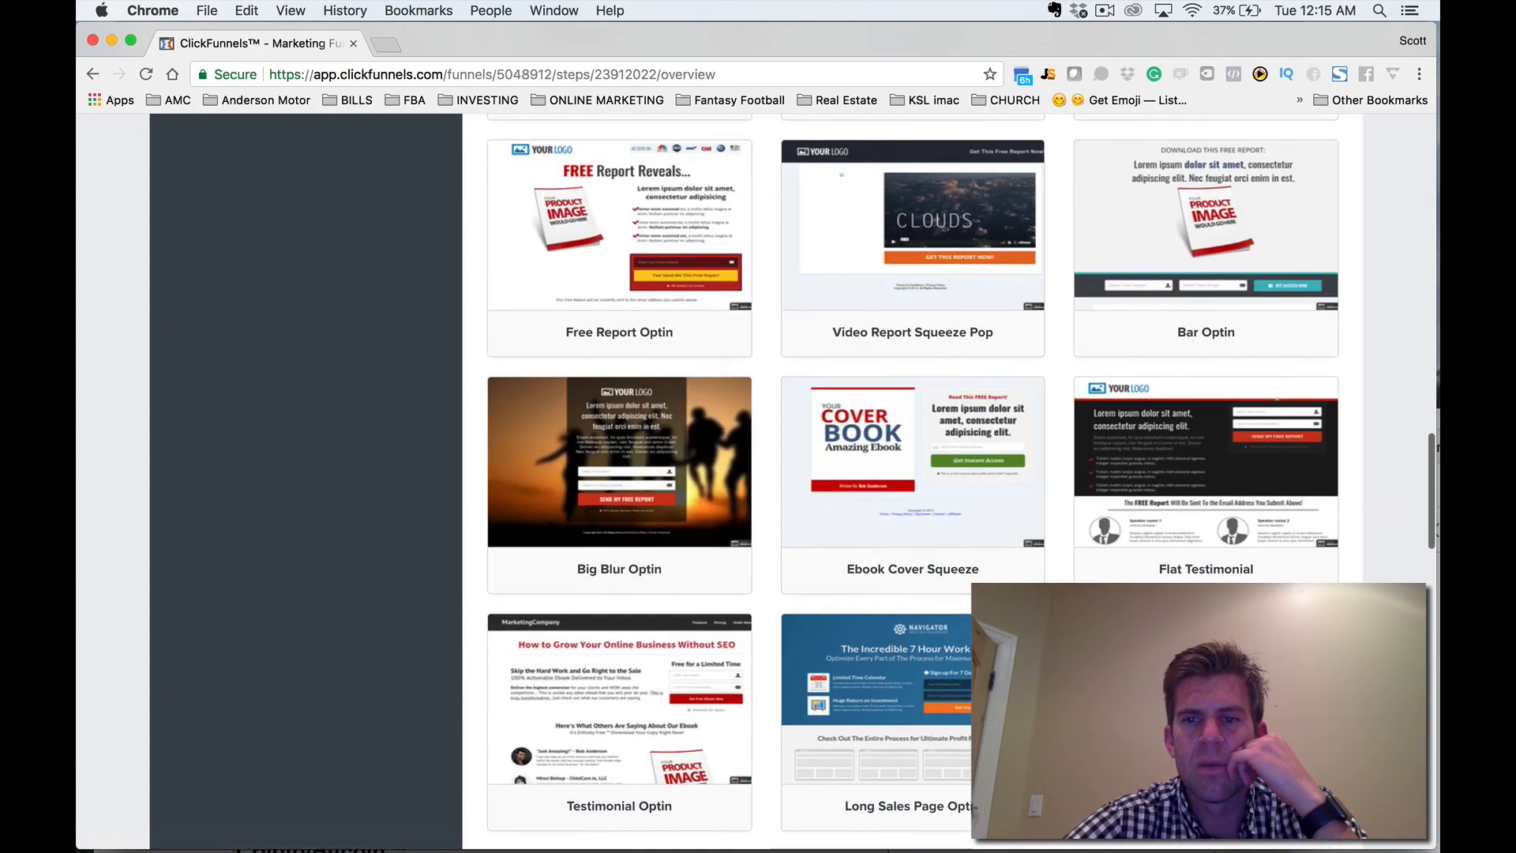
scroll(1207, 434, "down", 3)
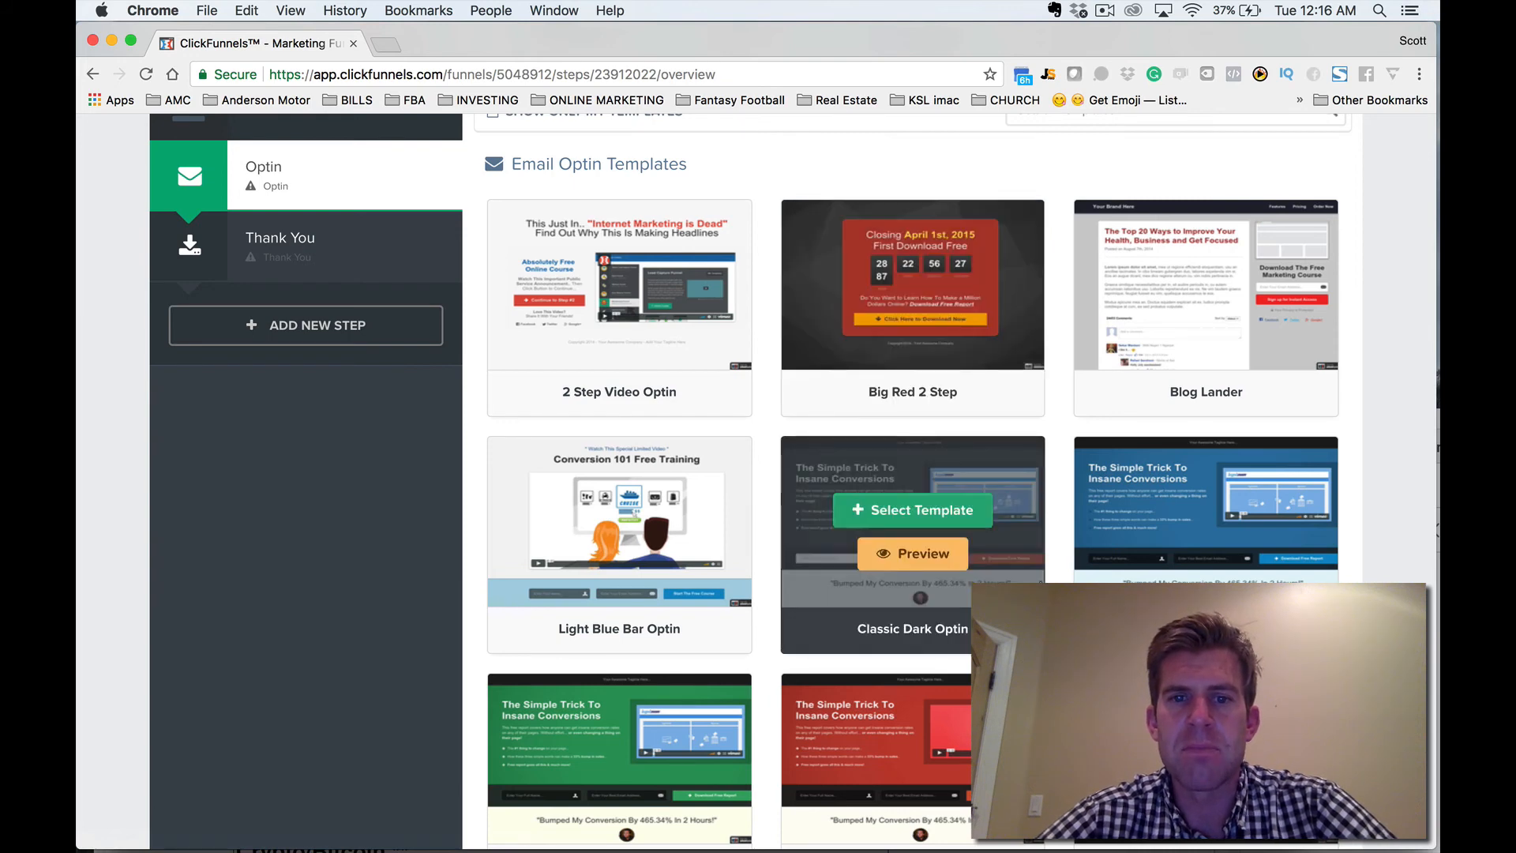
scroll(1043, 474, "down", 3)
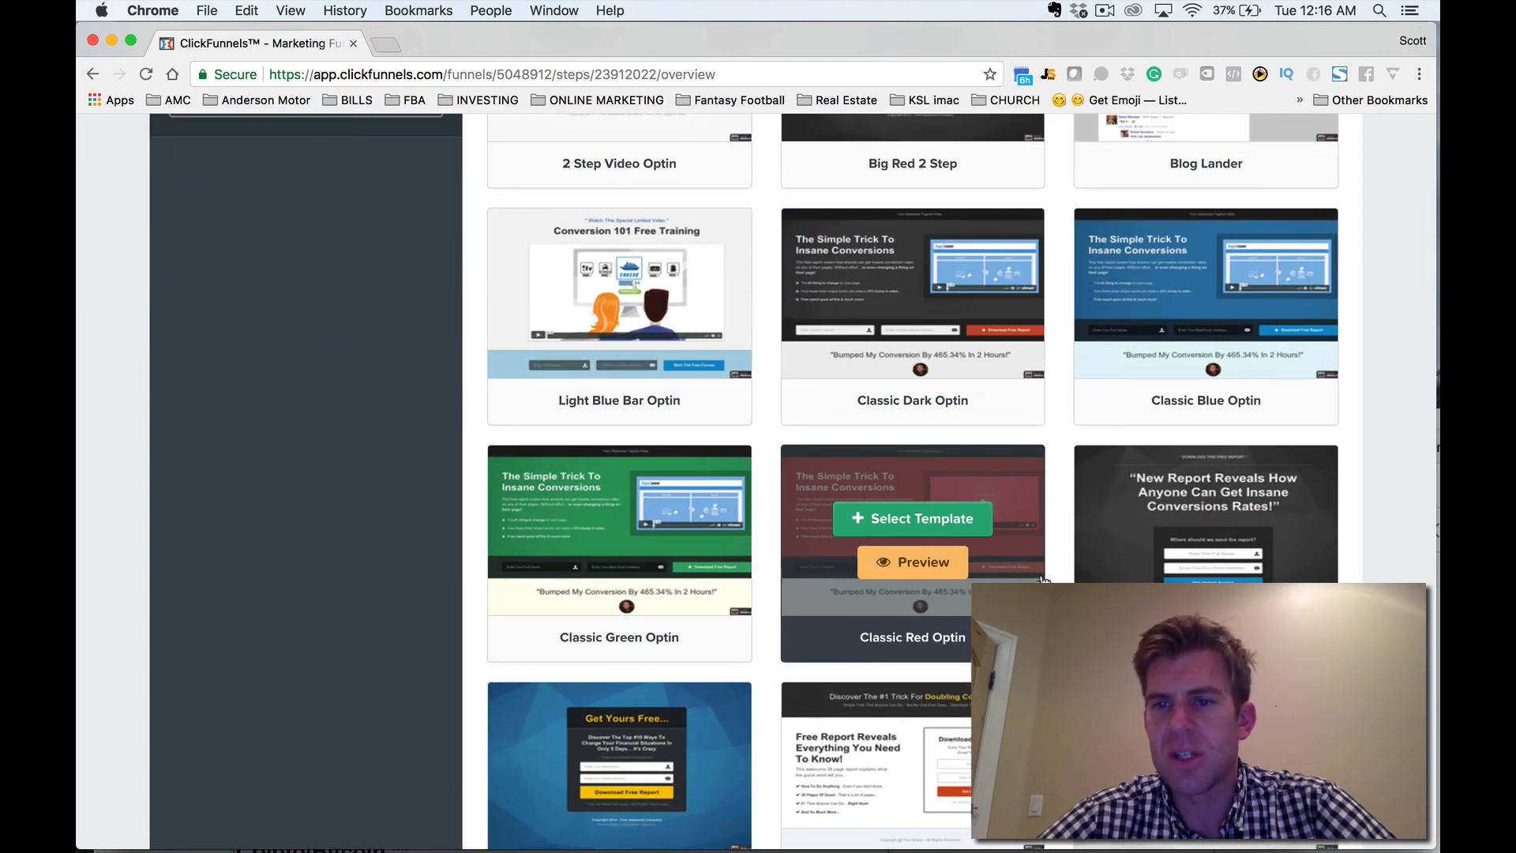
scroll(1042, 578, "down", 2)
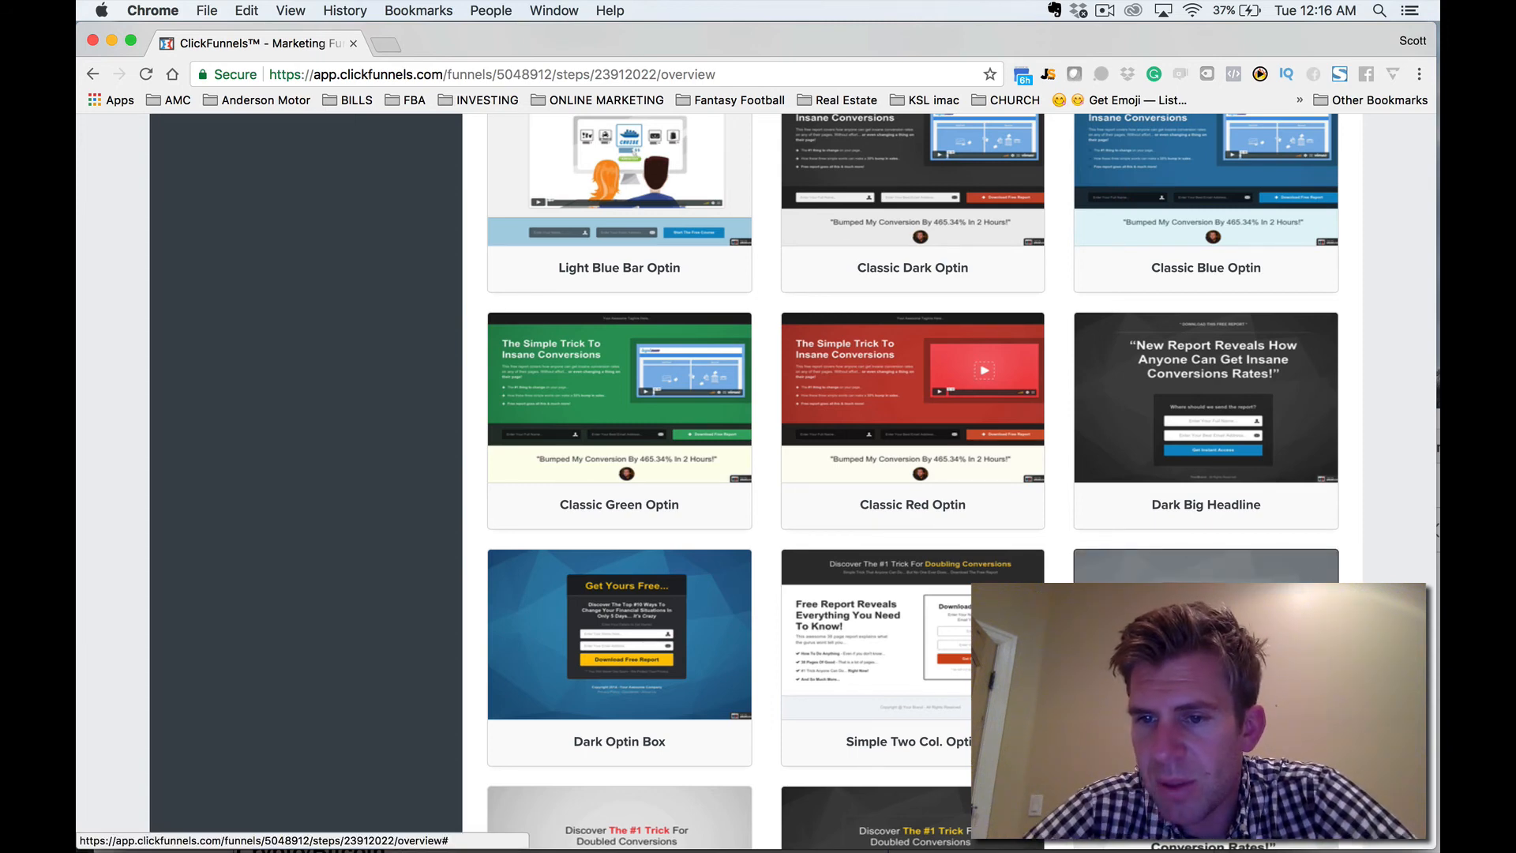
left_click(1206, 634)
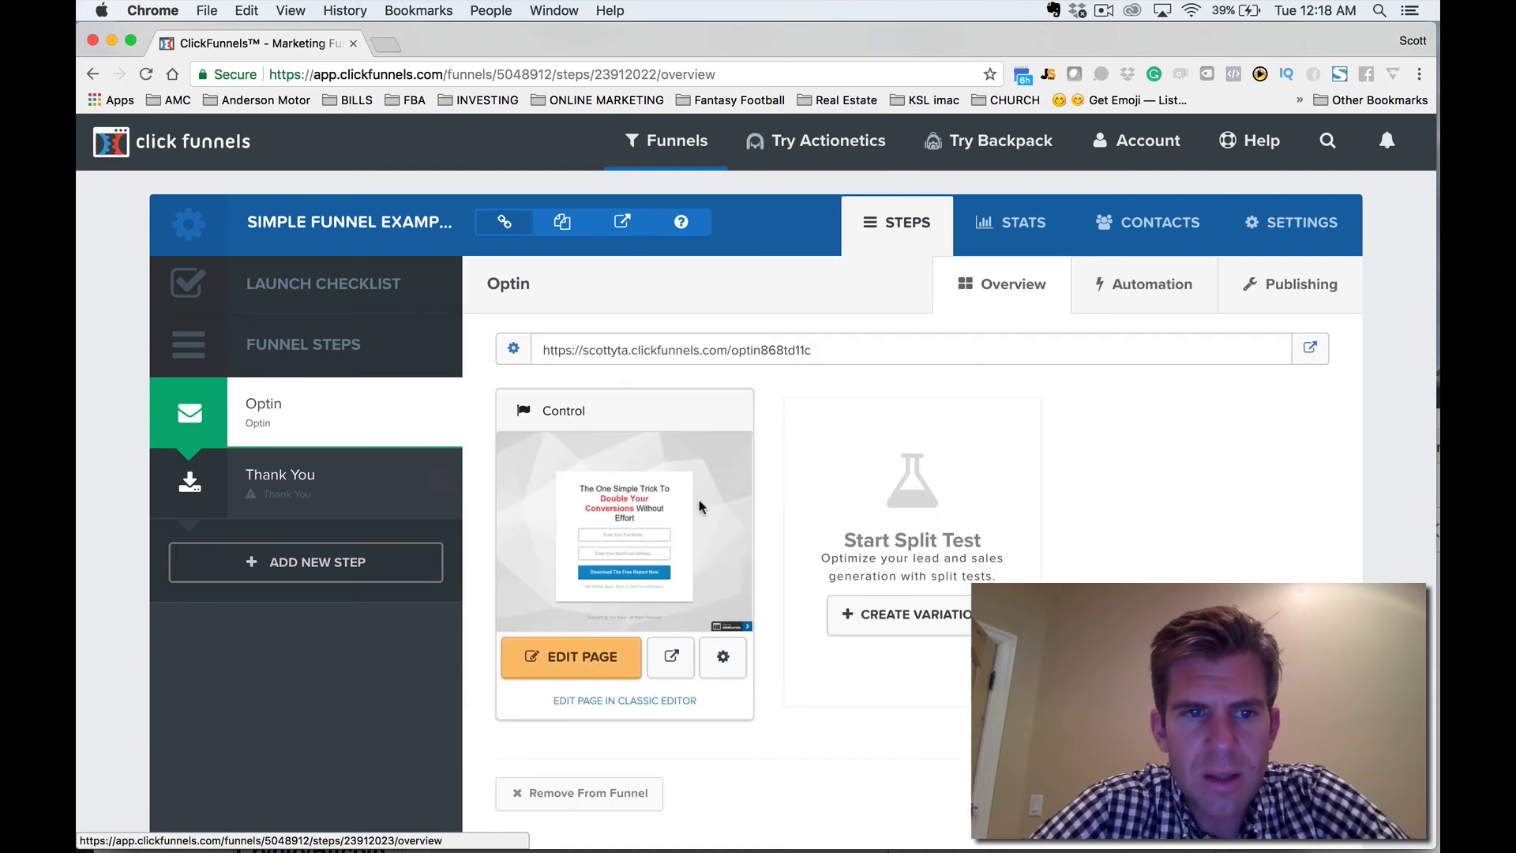
left_click(612, 660)
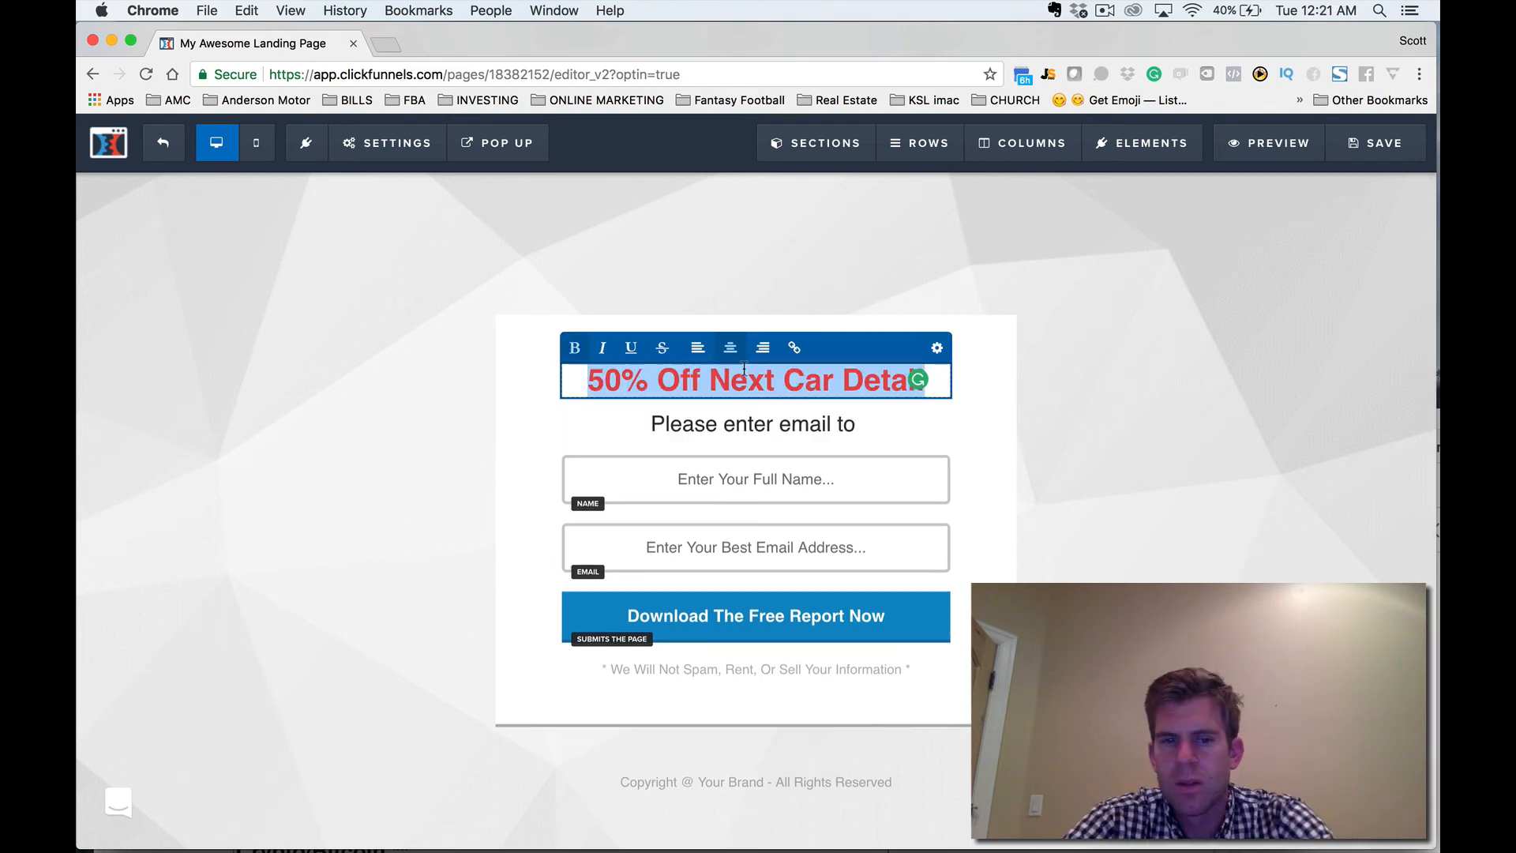
Replace the optin page's red headline with "100% Free Car Detailing Tips".
type("100")
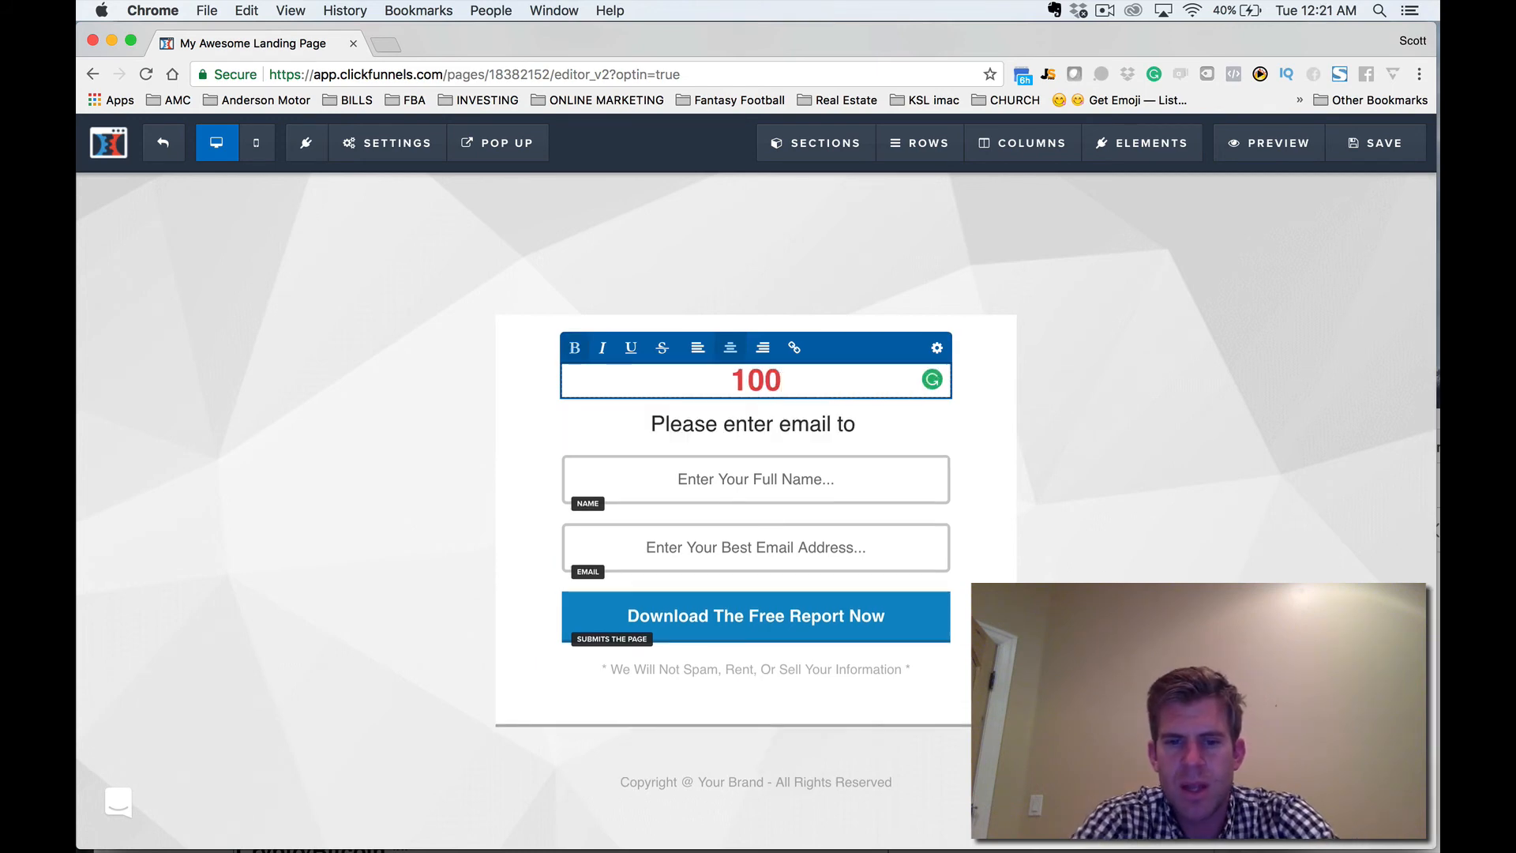
type("% Free ")
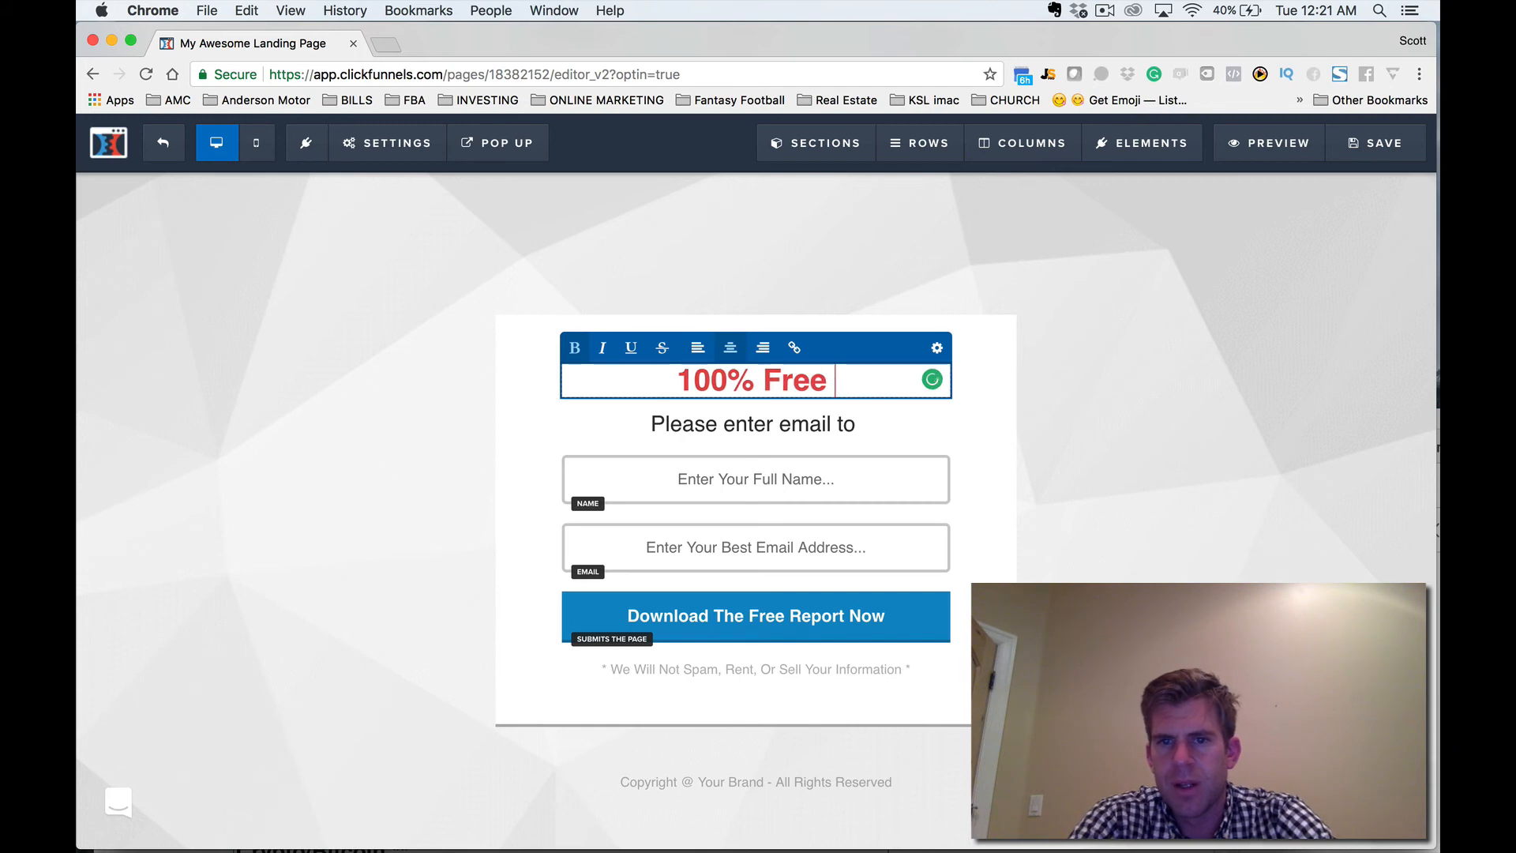
type("Tips on")
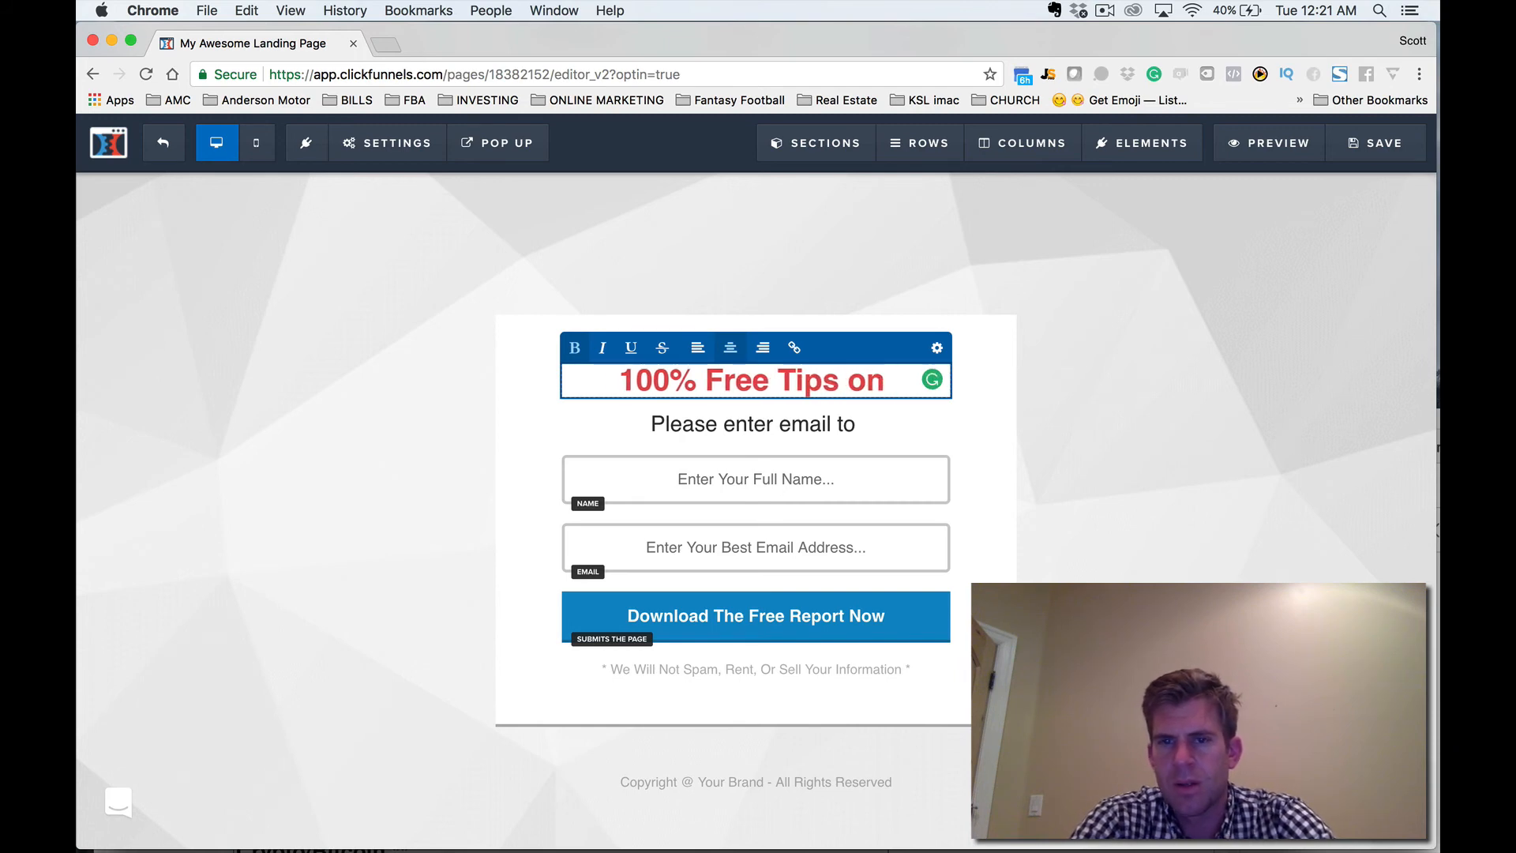
type(" C")
key("BackSpace")
key("BackSpace")
key("BackSpace")
key("BackSpace")
key("BackSpace")
key("BackSpace")
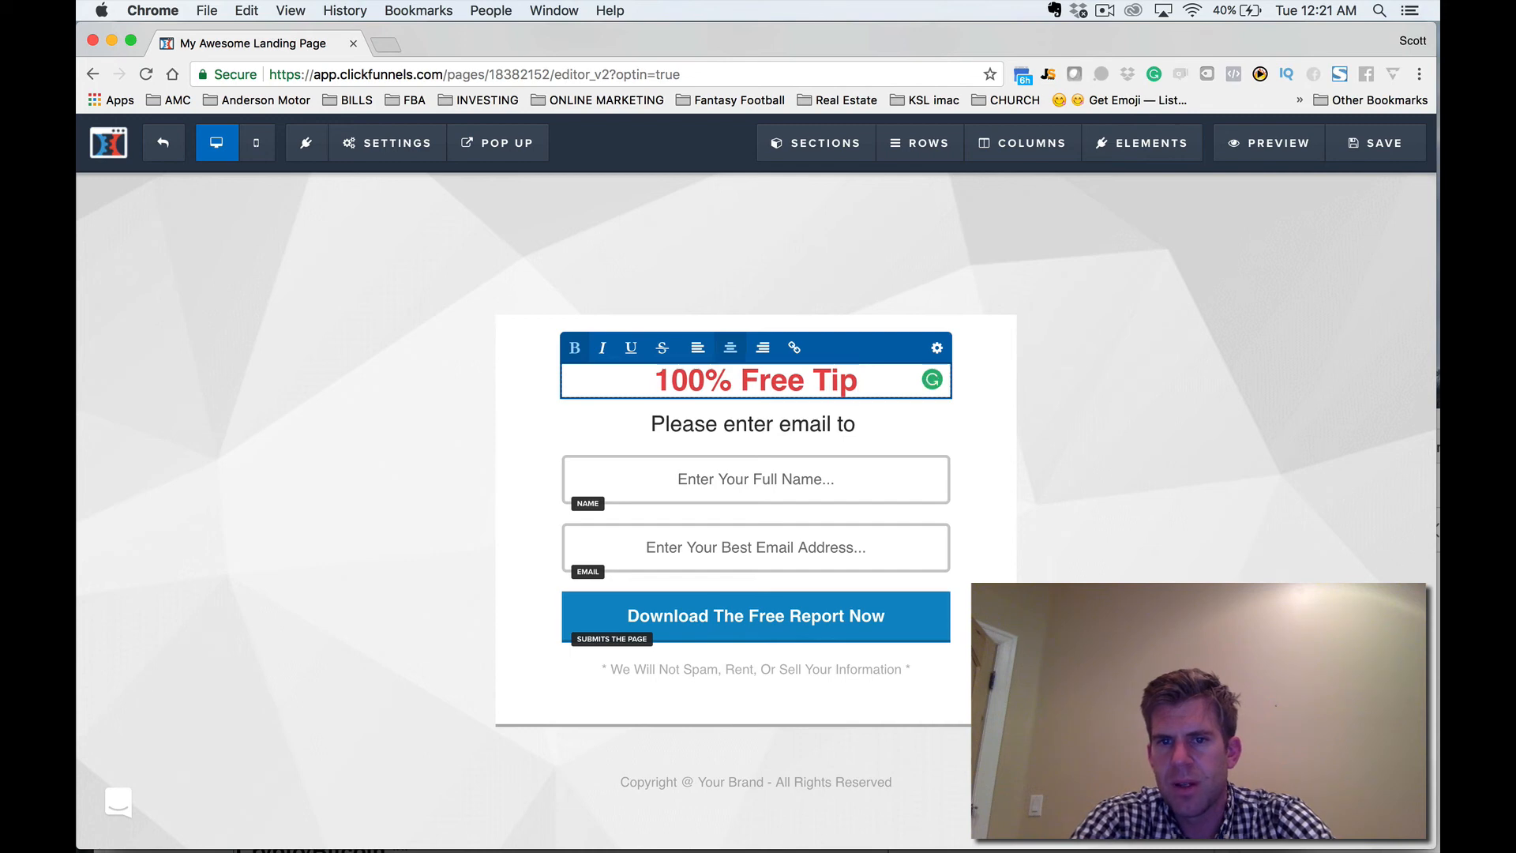
key("BackSpace")
key("BackSpace")
key("BackSpace")
type("Car")
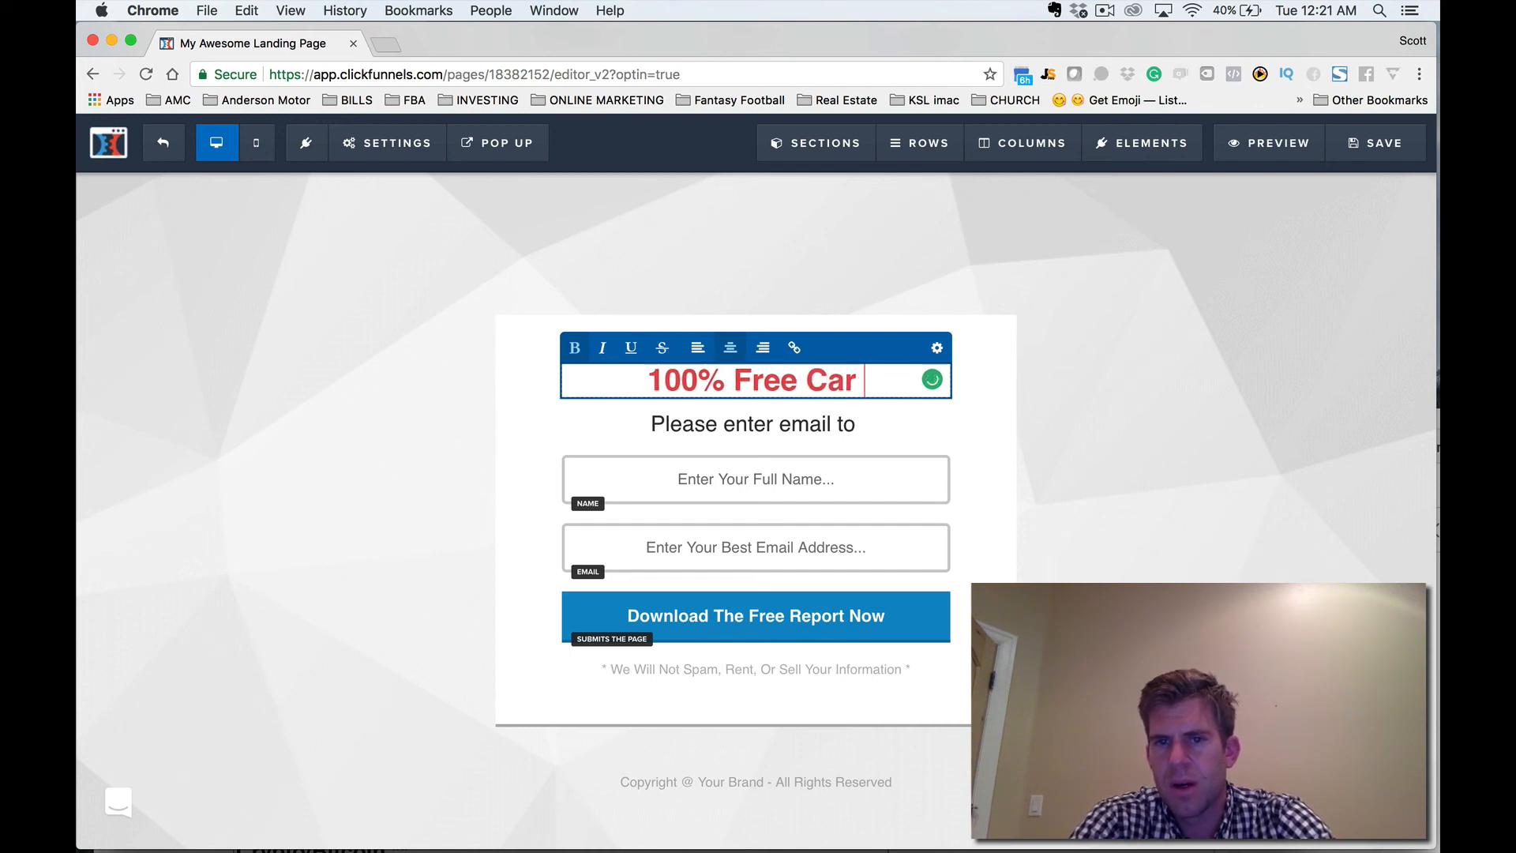
type(" Detailing Tip")
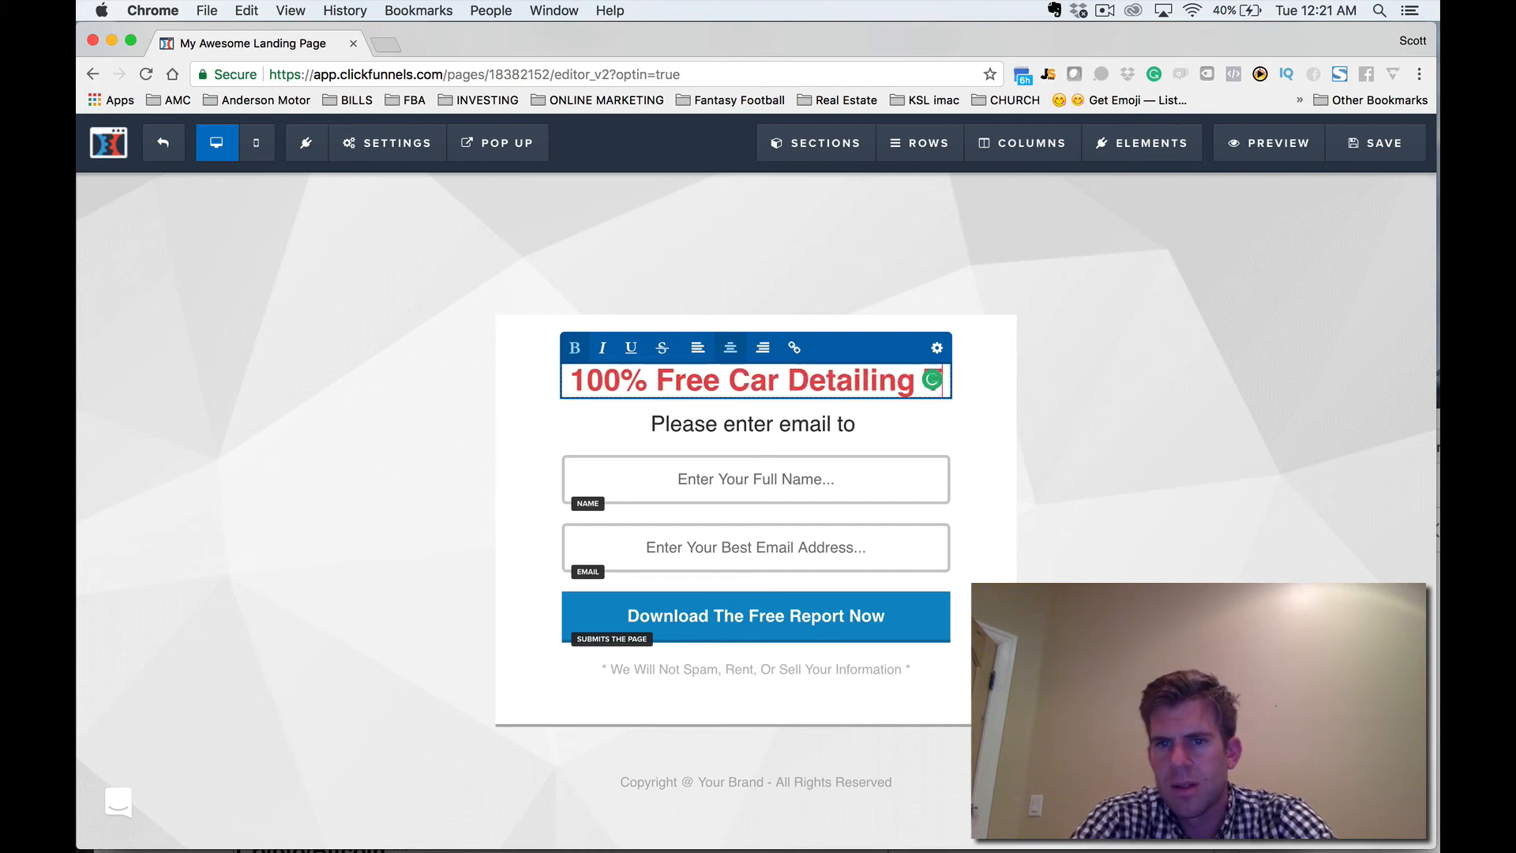
type("s")
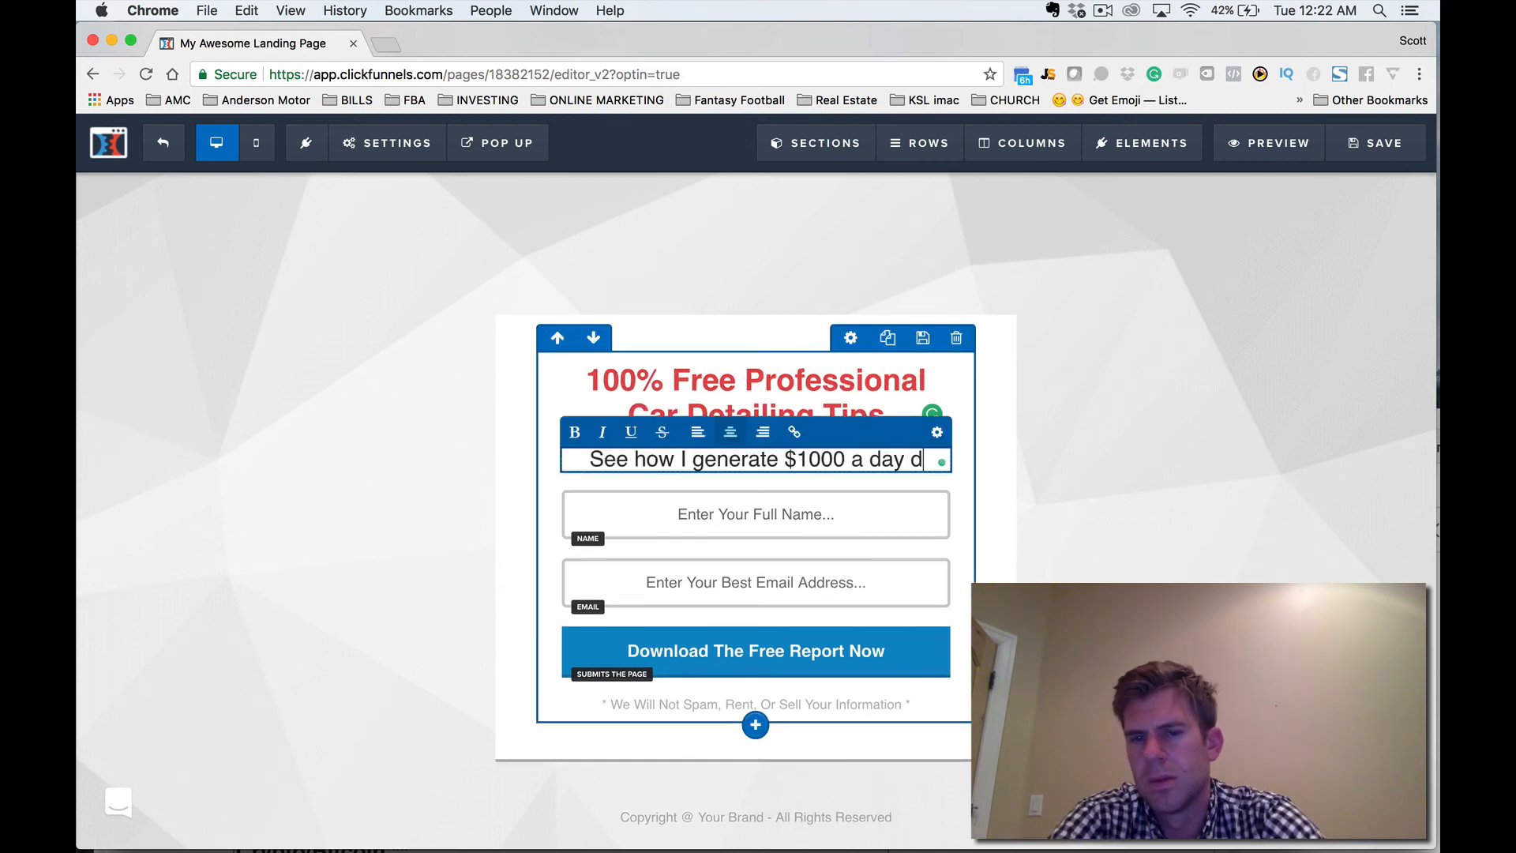
Replace the subheadline under the red headline with "See how I generate $1000 a day detailing cars.".
type("etailin")
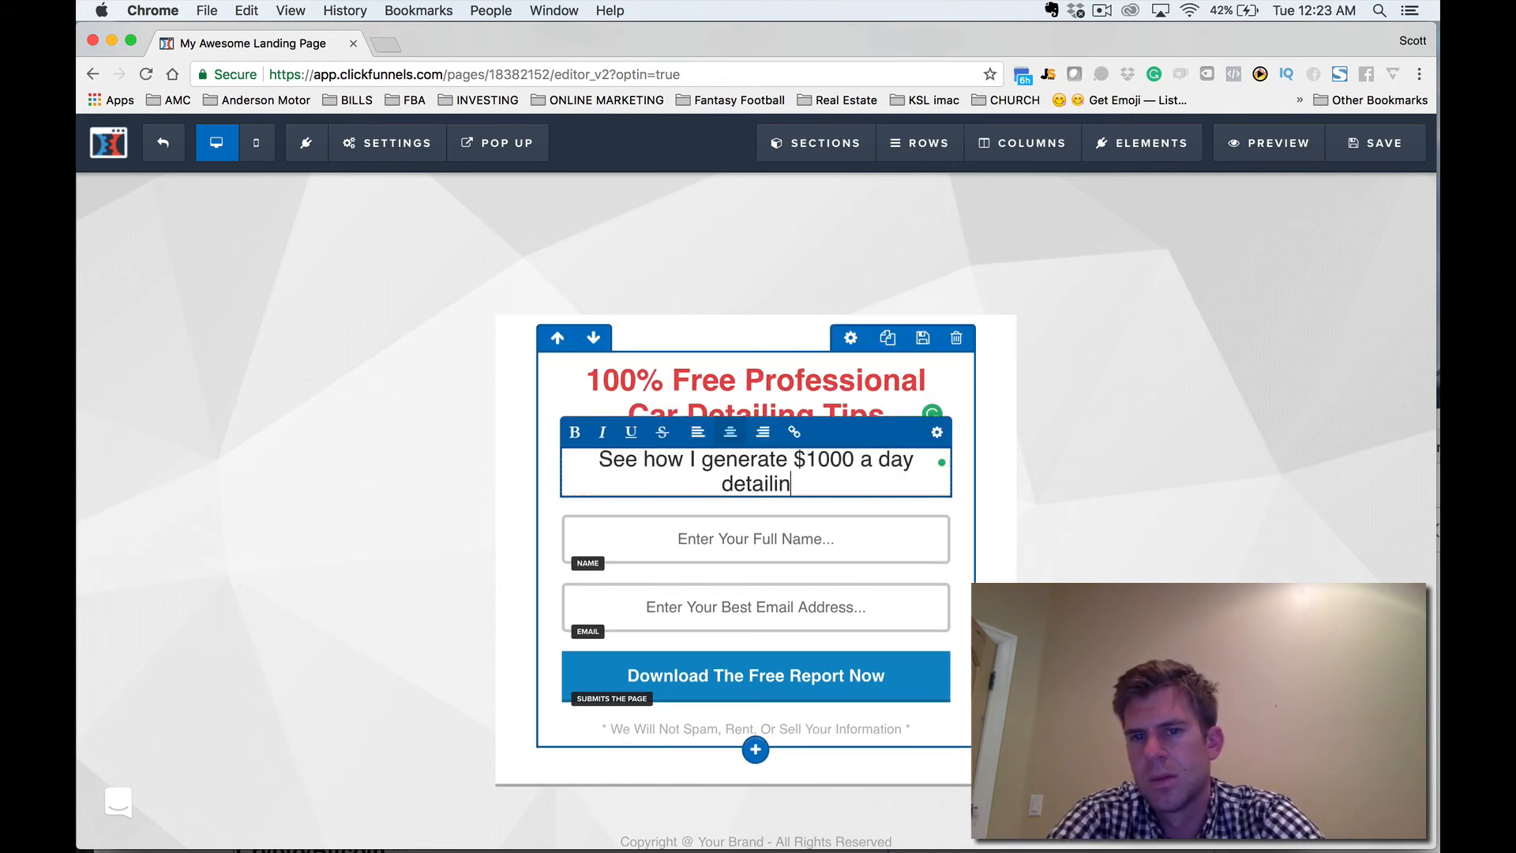
type("g cars.")
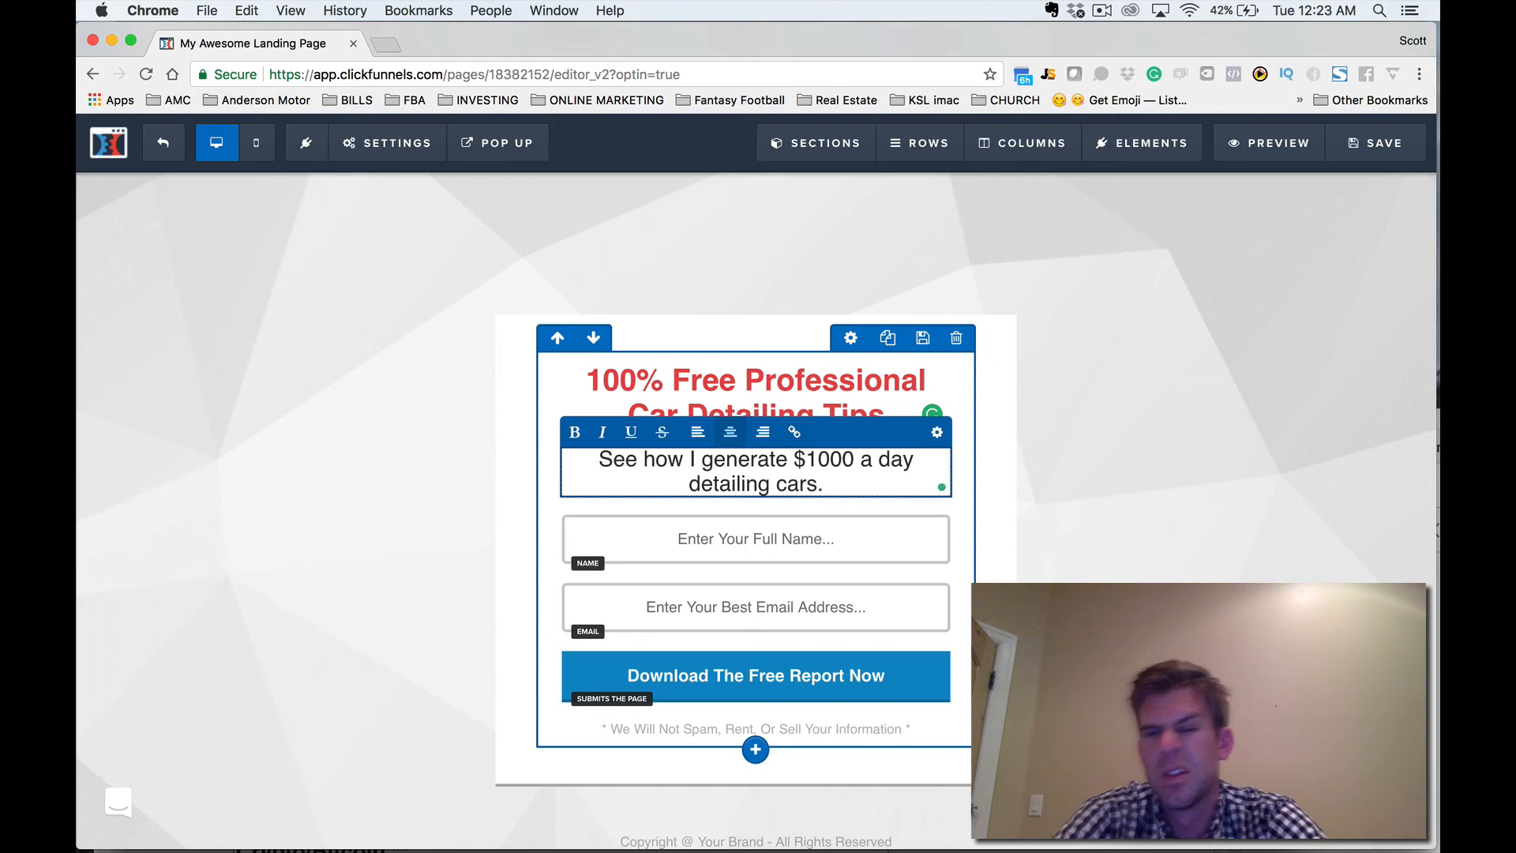
left_click(997, 474)
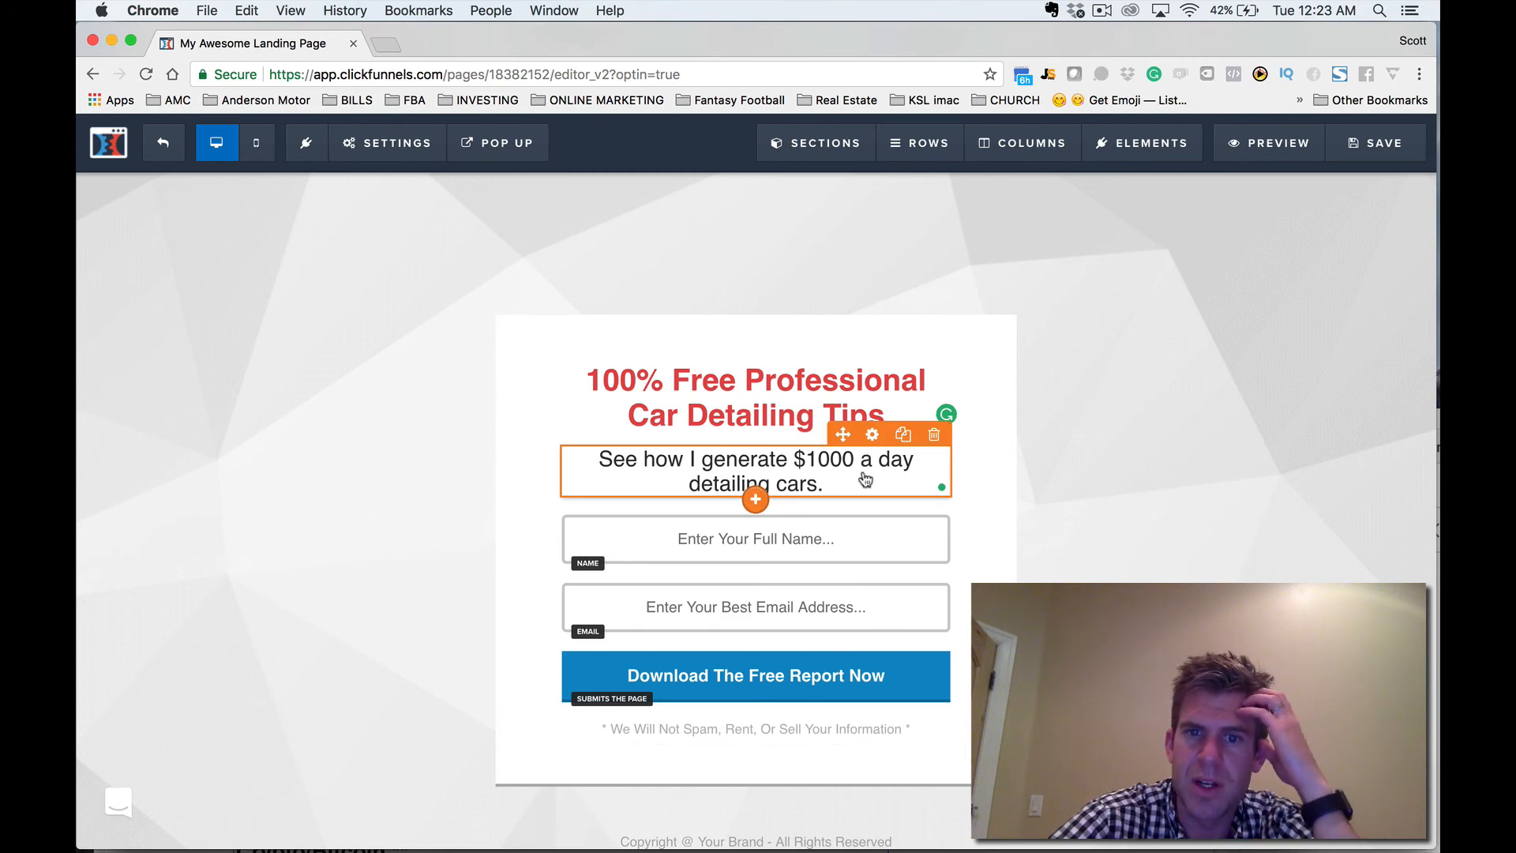
left_click(819, 487)
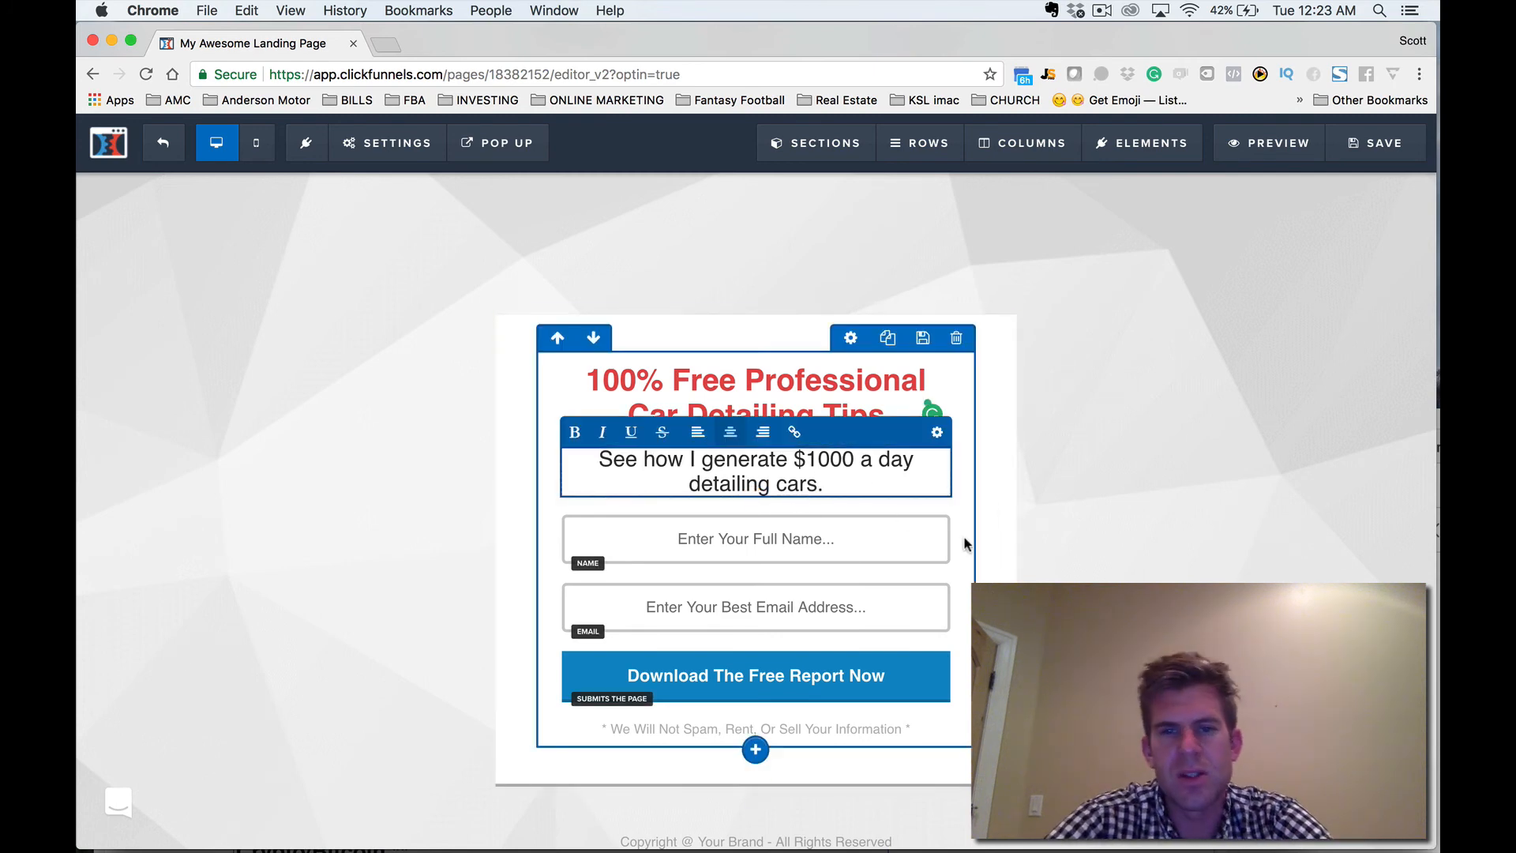
Keep the name field's input type as Full Name and set its placeholder text to "Full Name".
left_click(799, 545)
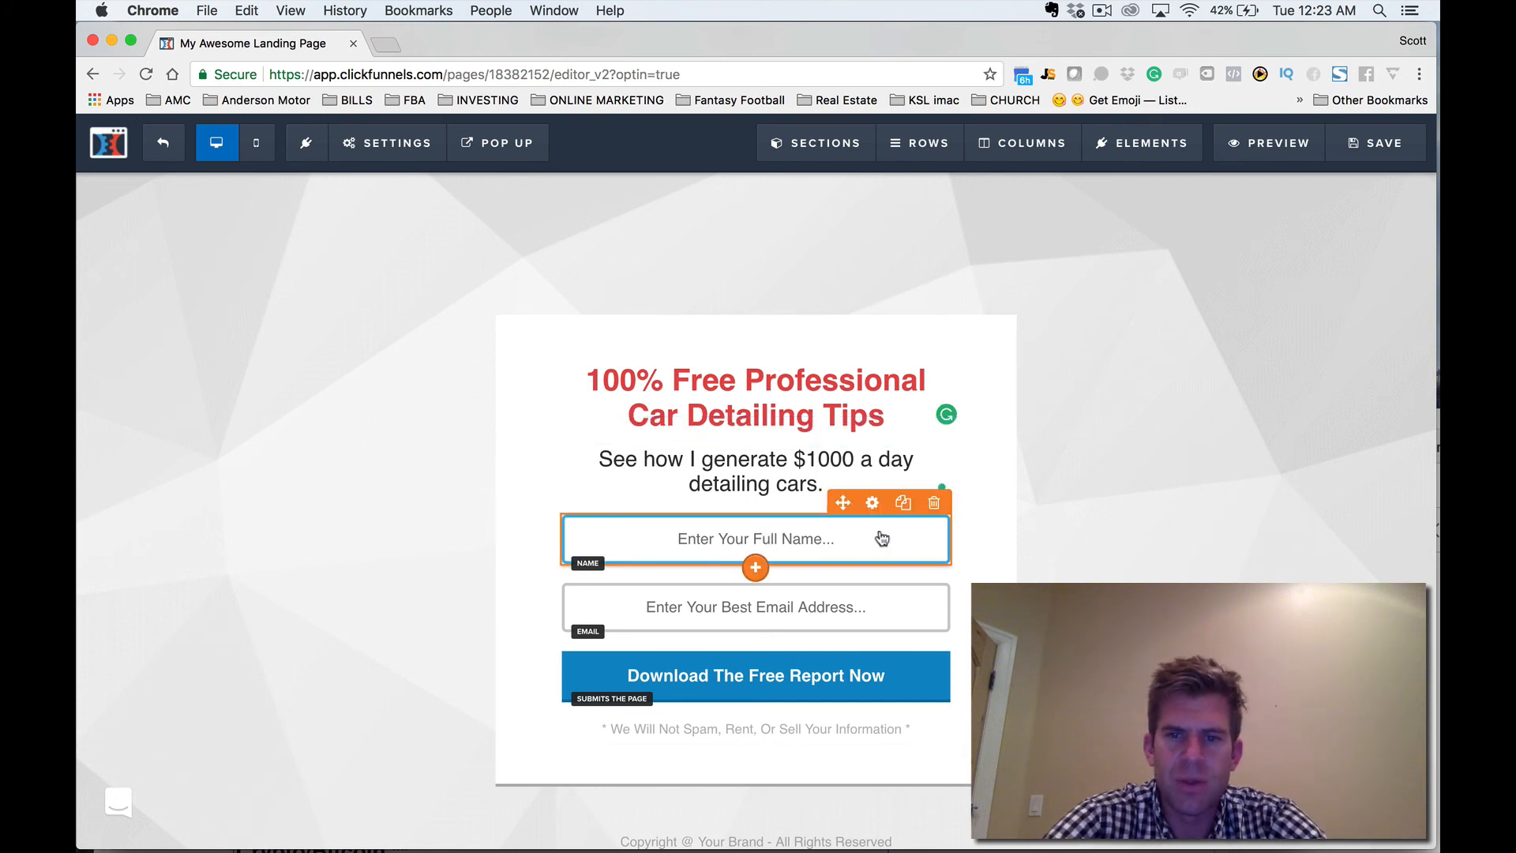
left_click(872, 502)
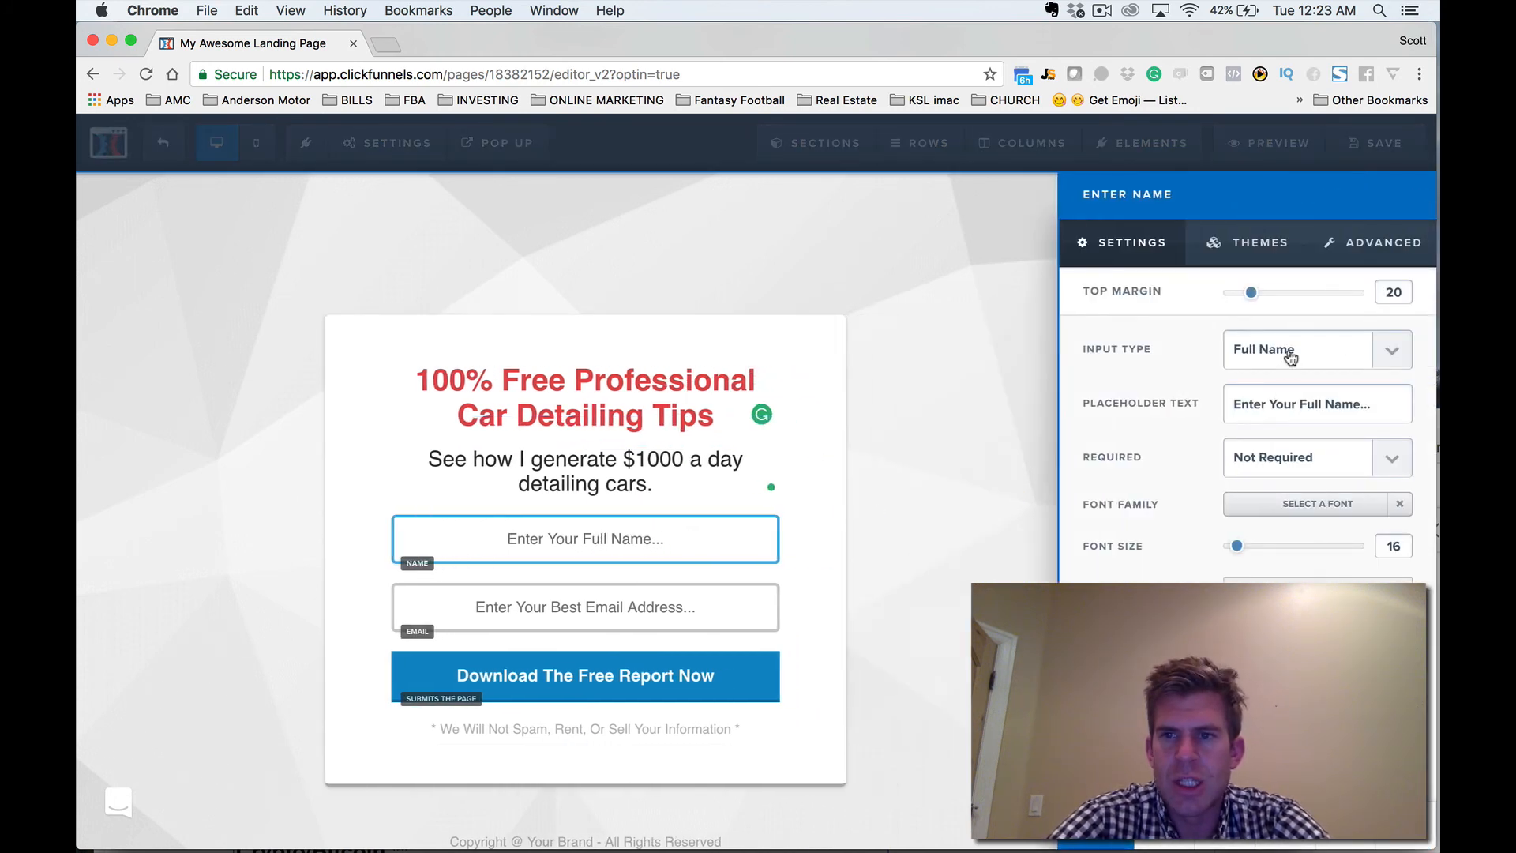
left_click(1290, 357)
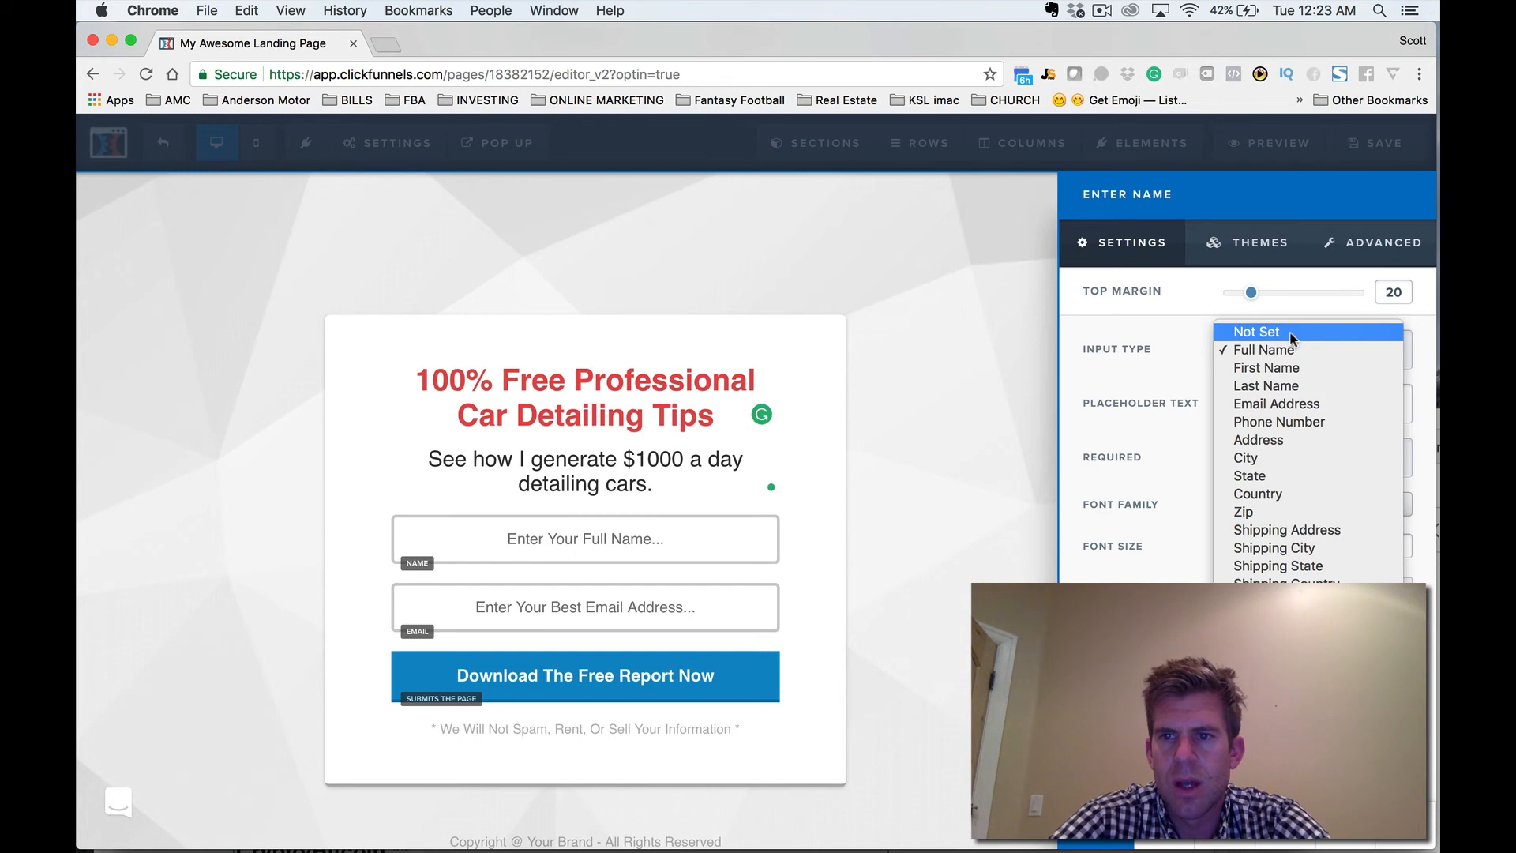
left_click(1292, 350)
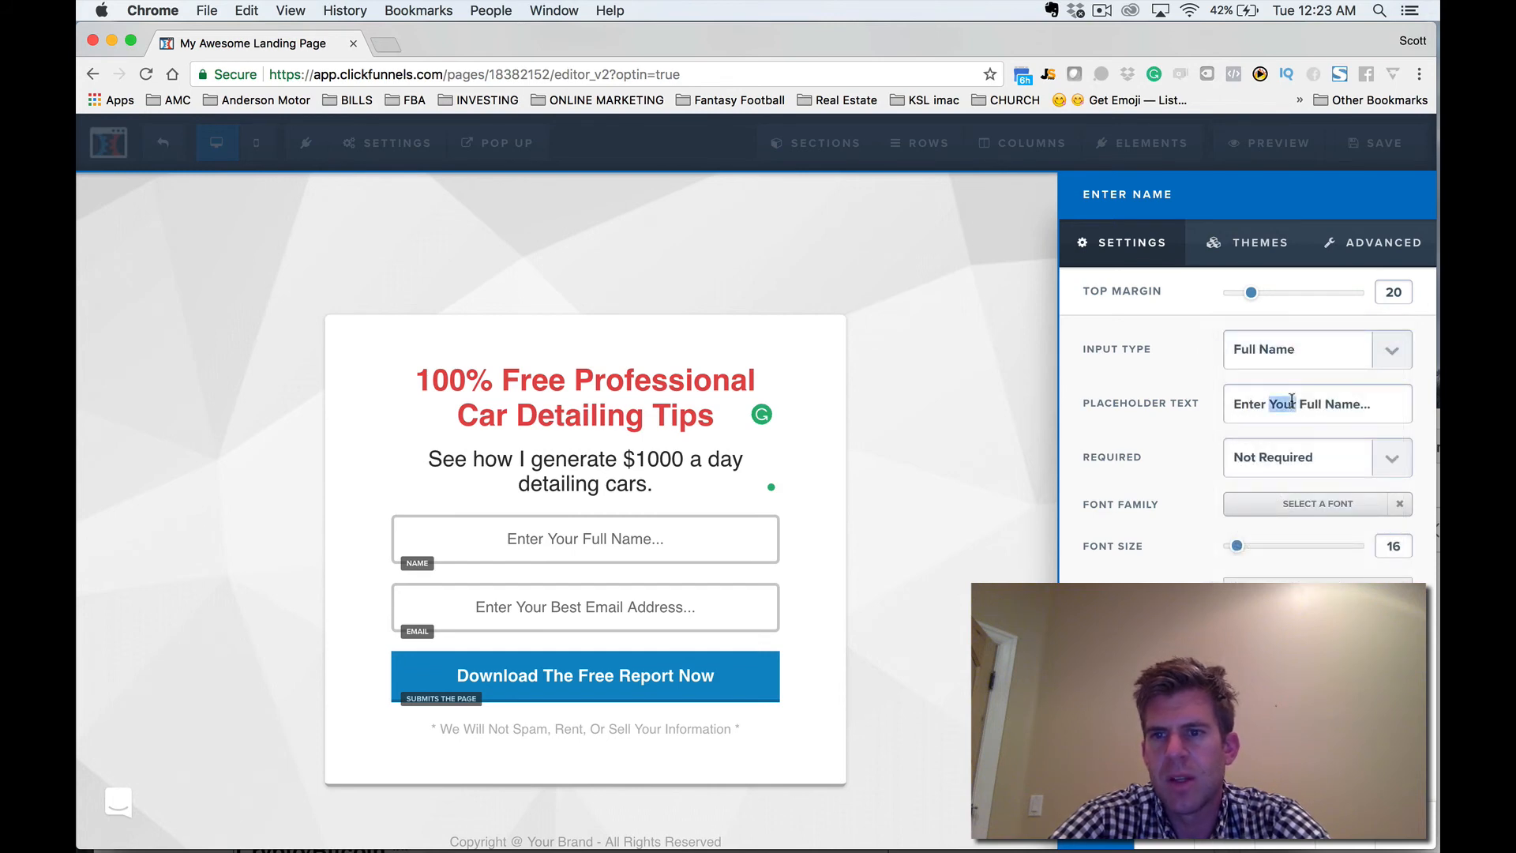
triple_click(1291, 400)
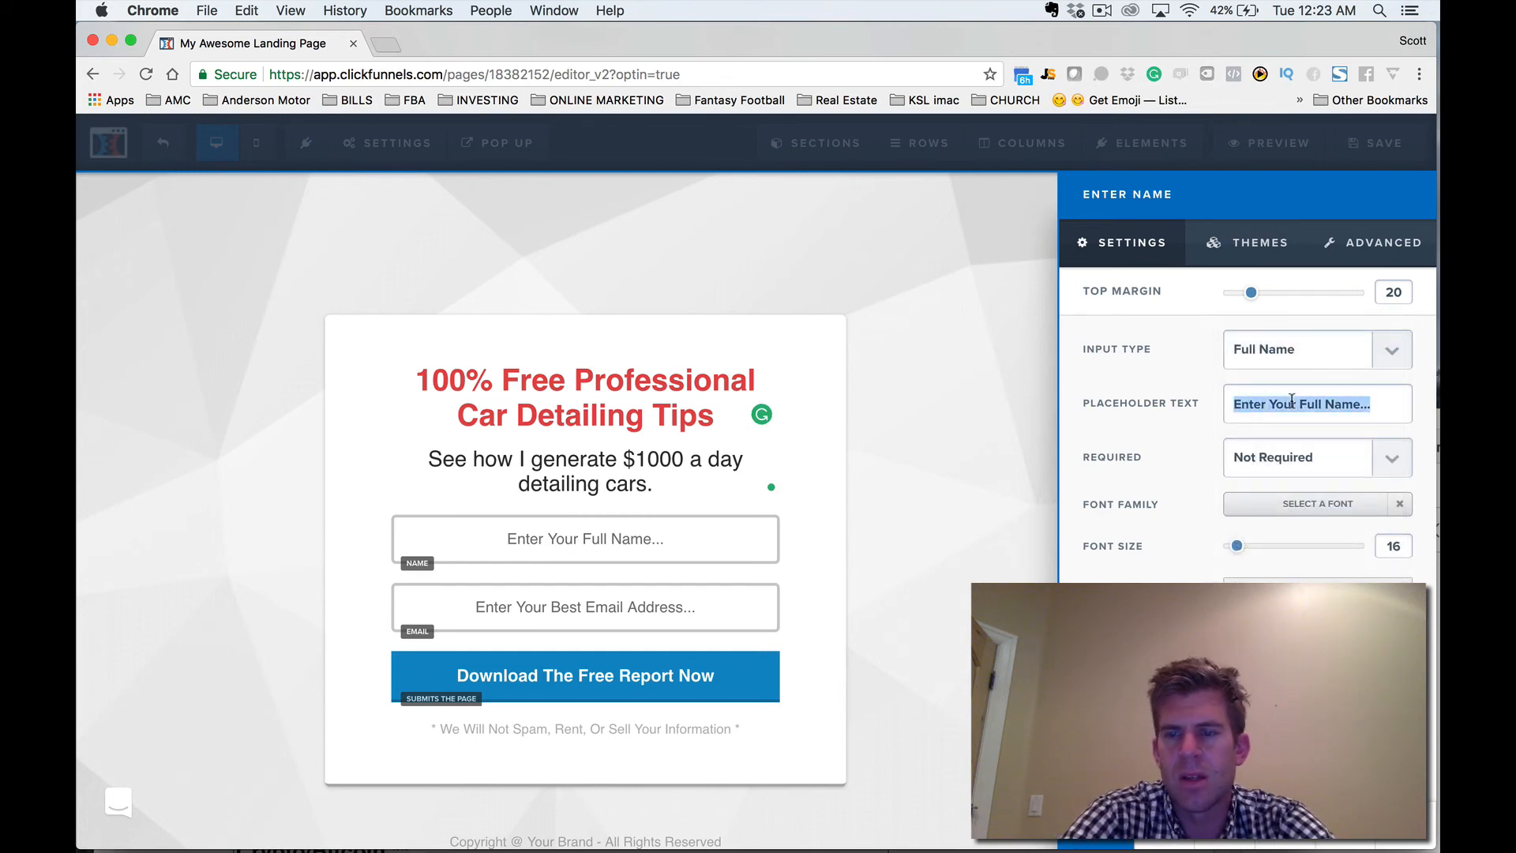
type("Full Name")
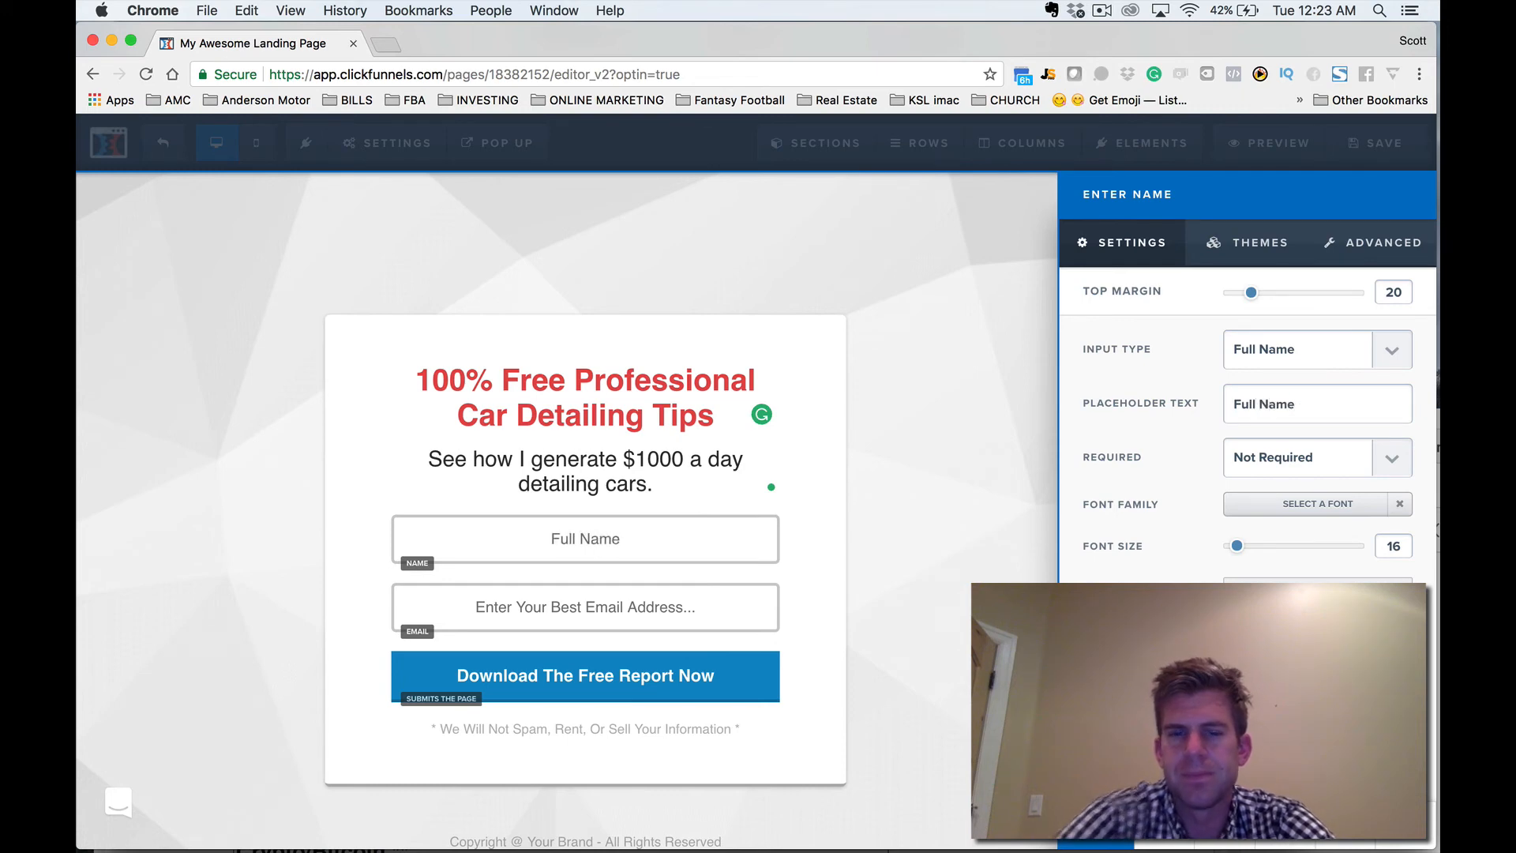
Set the email field's placeholder text to "Email Address".
left_click(632, 622)
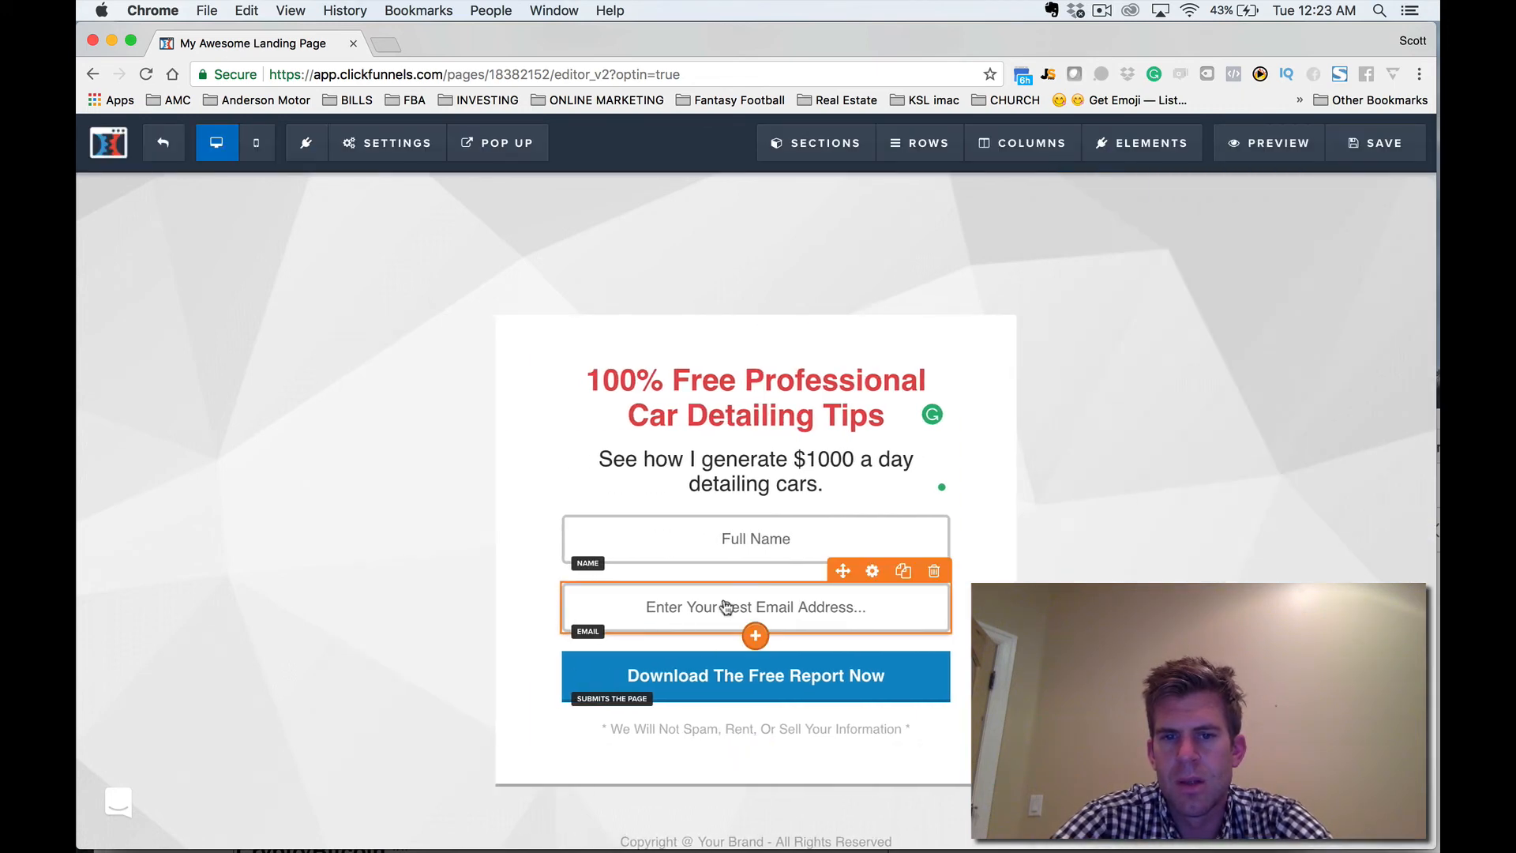
left_click(872, 571)
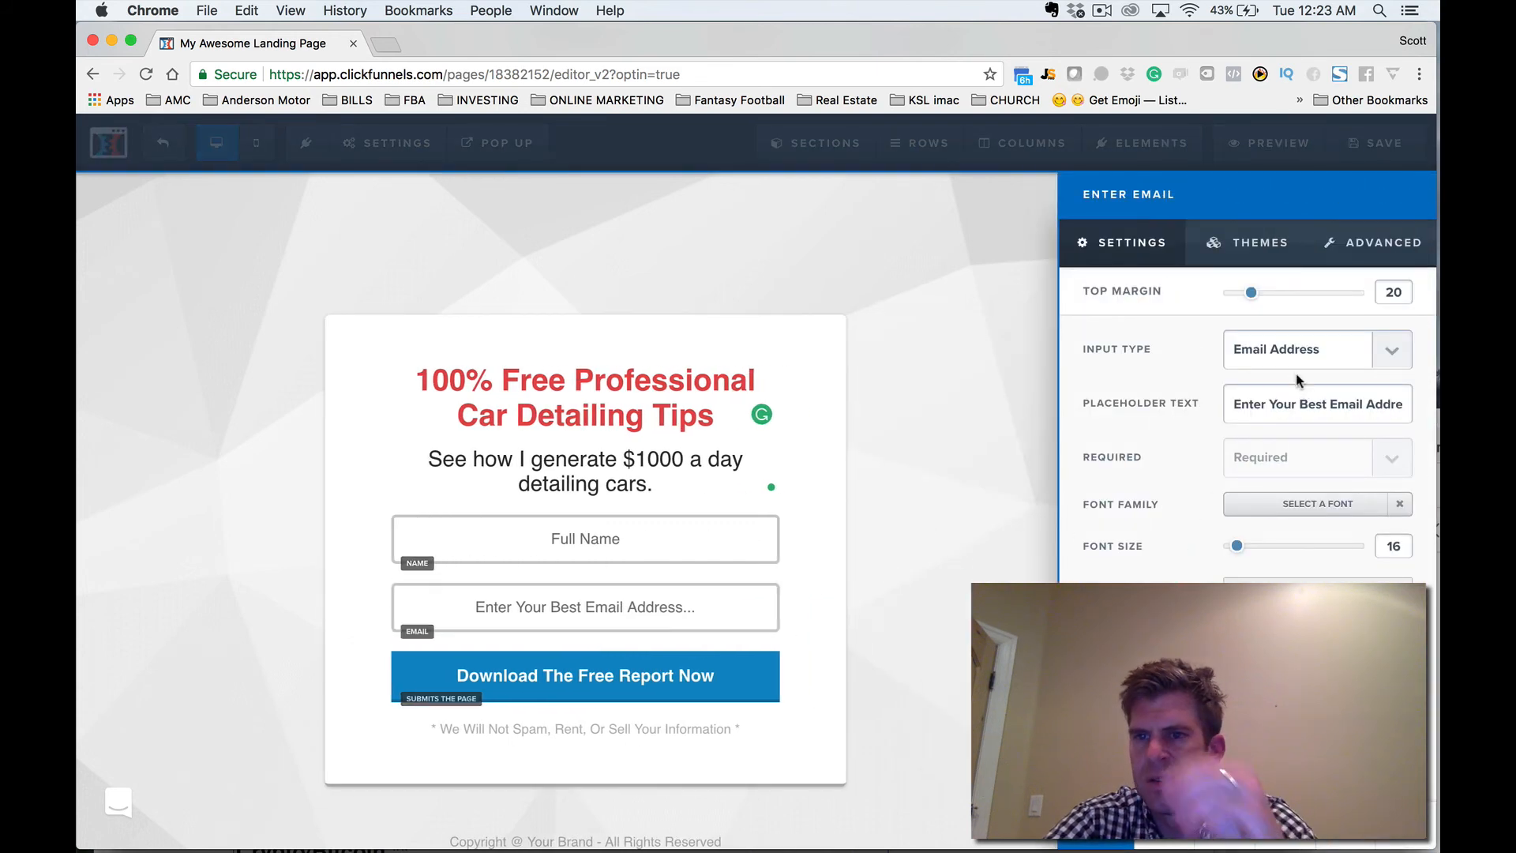
triple_click(1303, 405)
type("E")
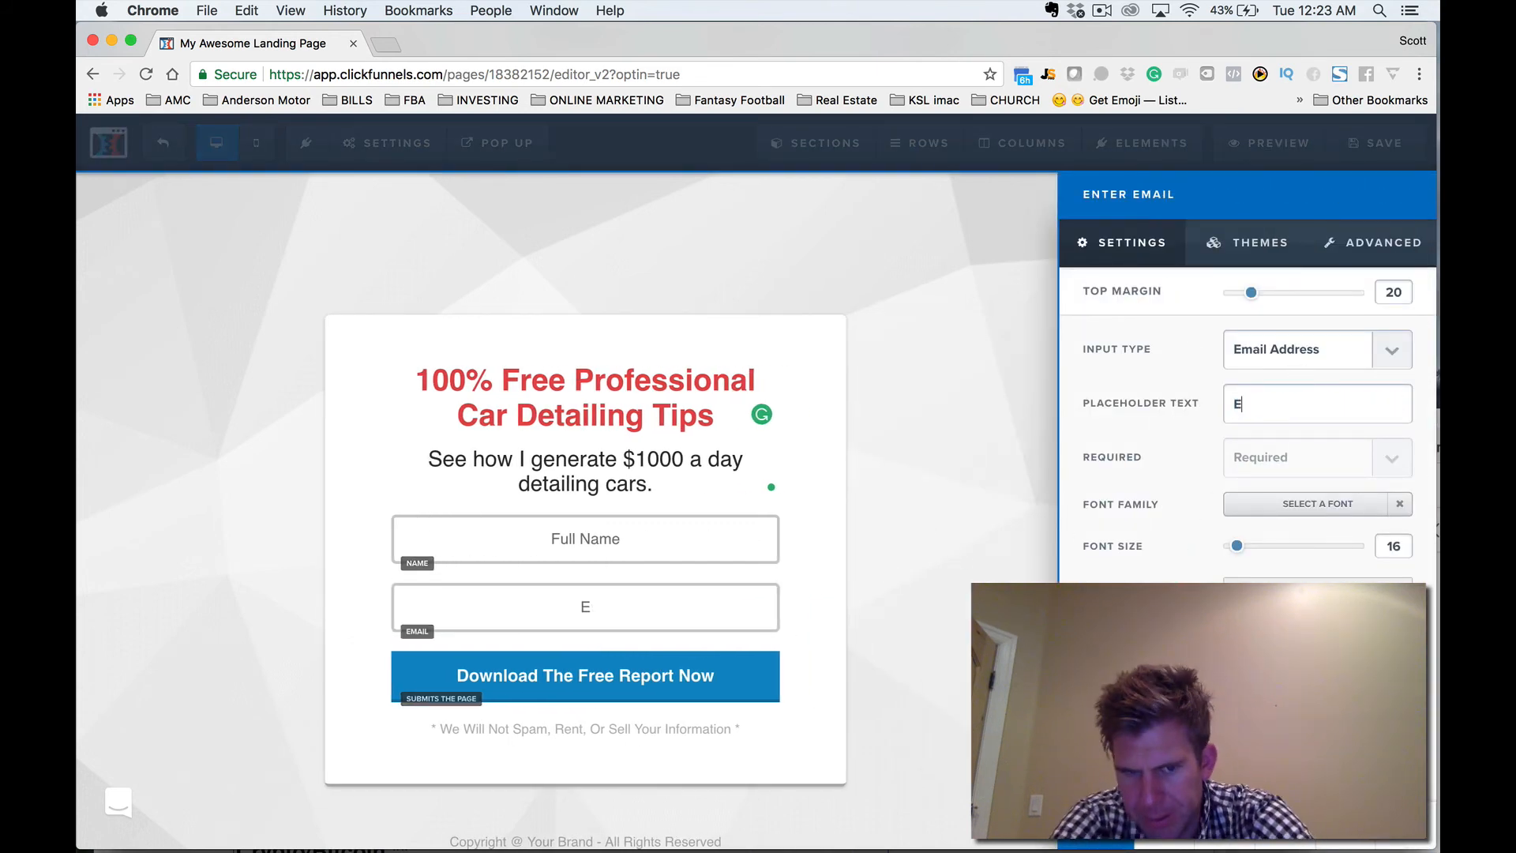
type("mail address")
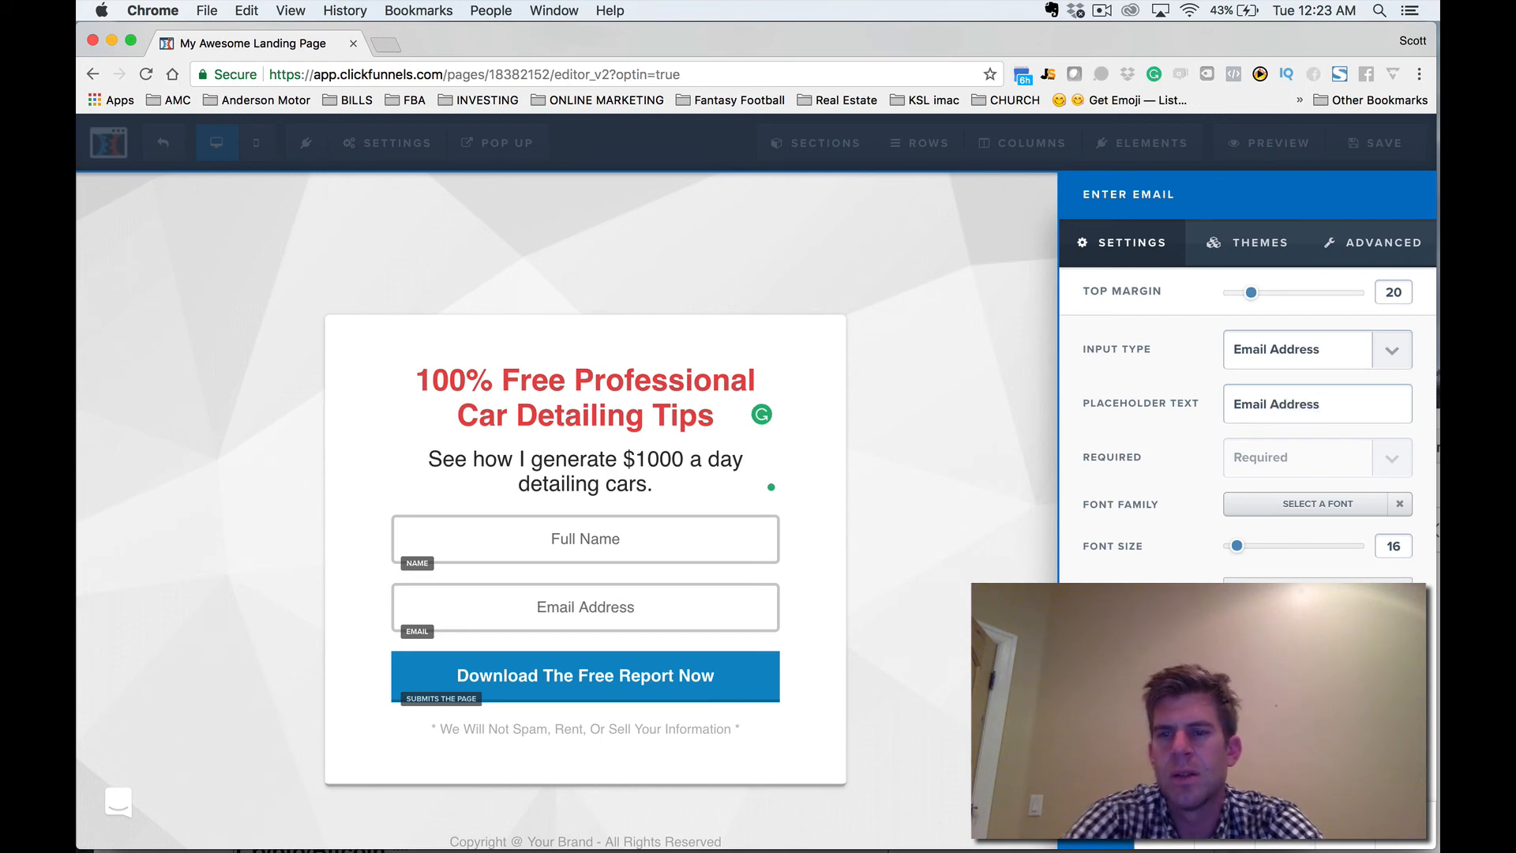
Review the email field's advanced styles and try a dark grey input theme on it.
left_click(1399, 253)
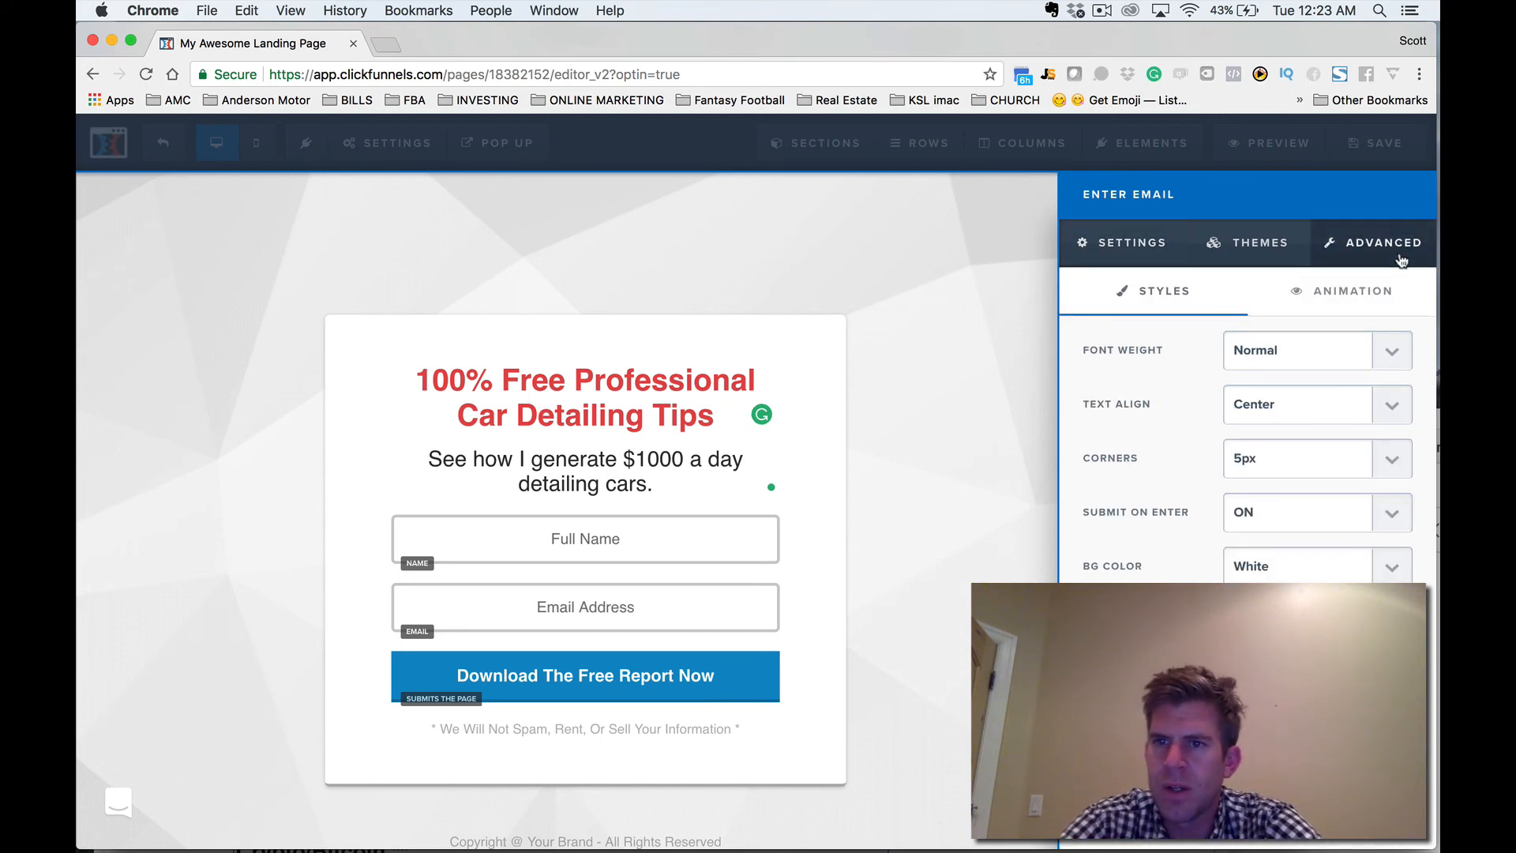
left_click(1287, 251)
scroll(1249, 514, "down", 5)
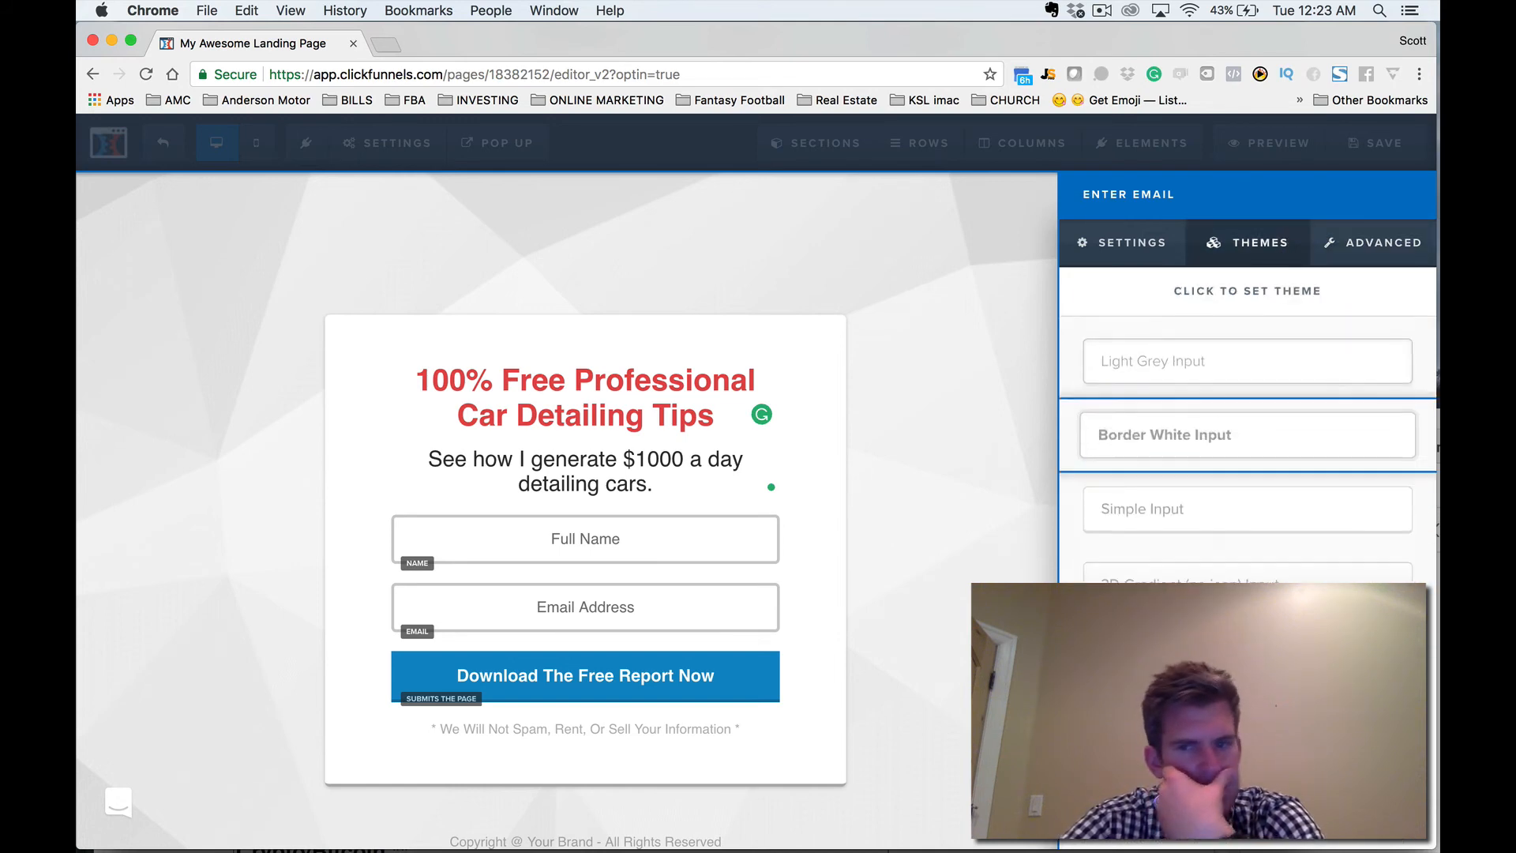
scroll(1249, 442, "down", 1)
scroll(1249, 442, "up", 2)
left_click(1248, 777)
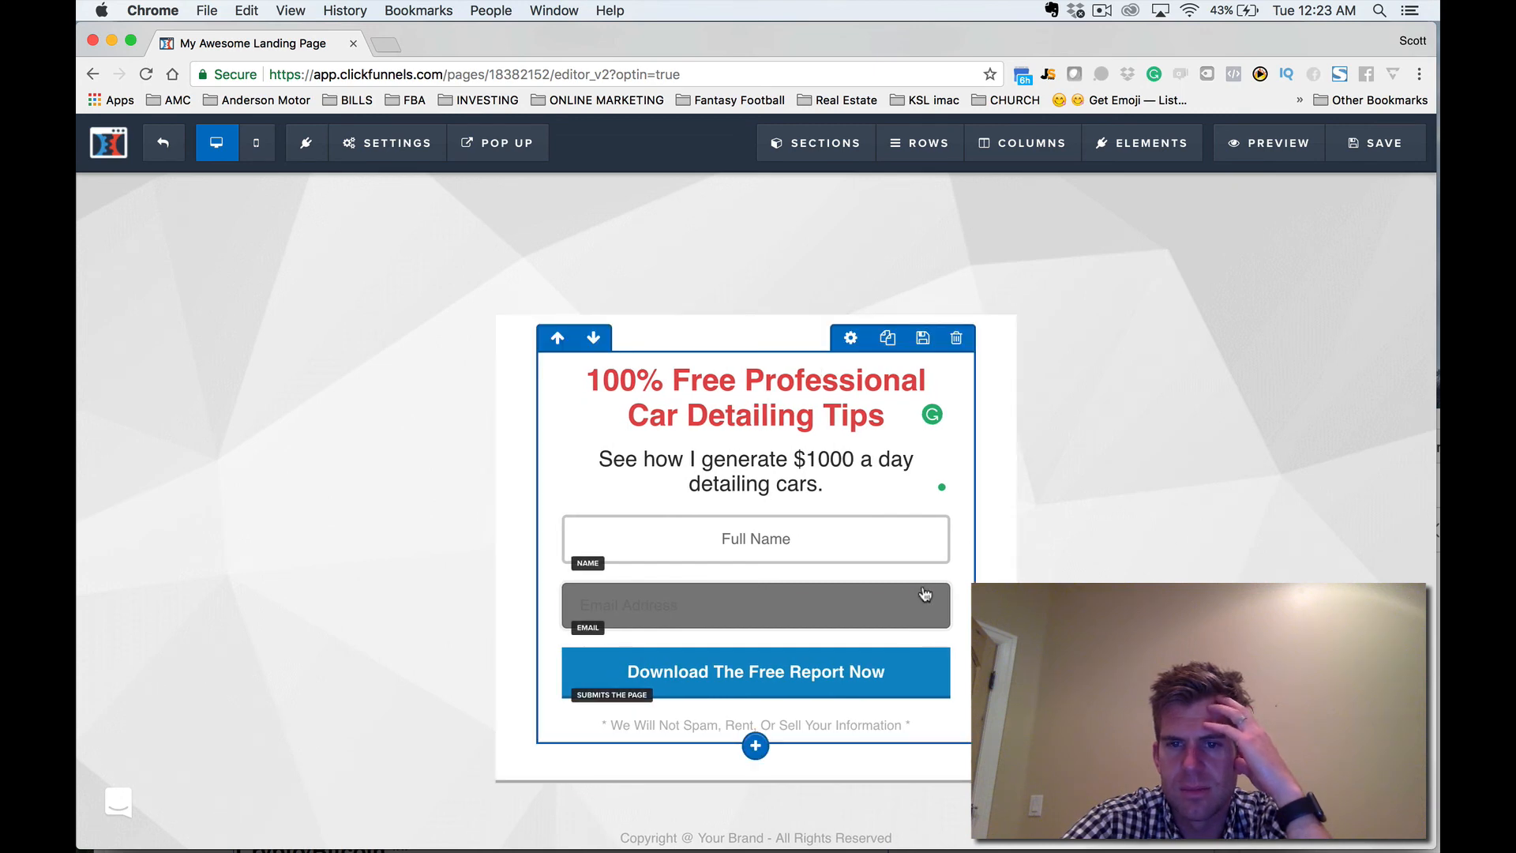
Apply a white input theme with a thin light border to the email field.
left_click(873, 573)
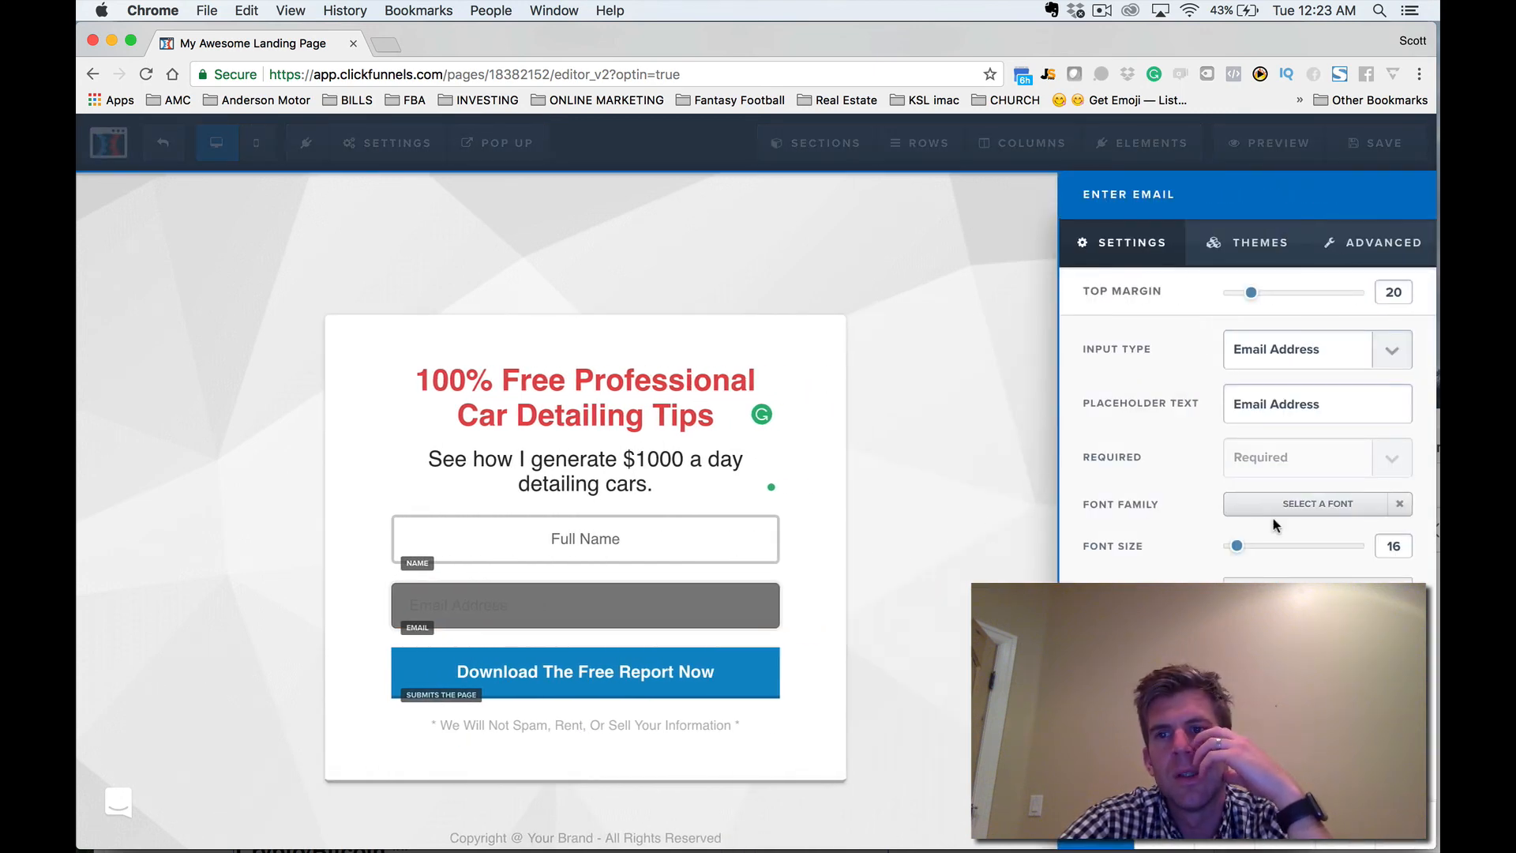
left_click(1270, 244)
left_click(1249, 387)
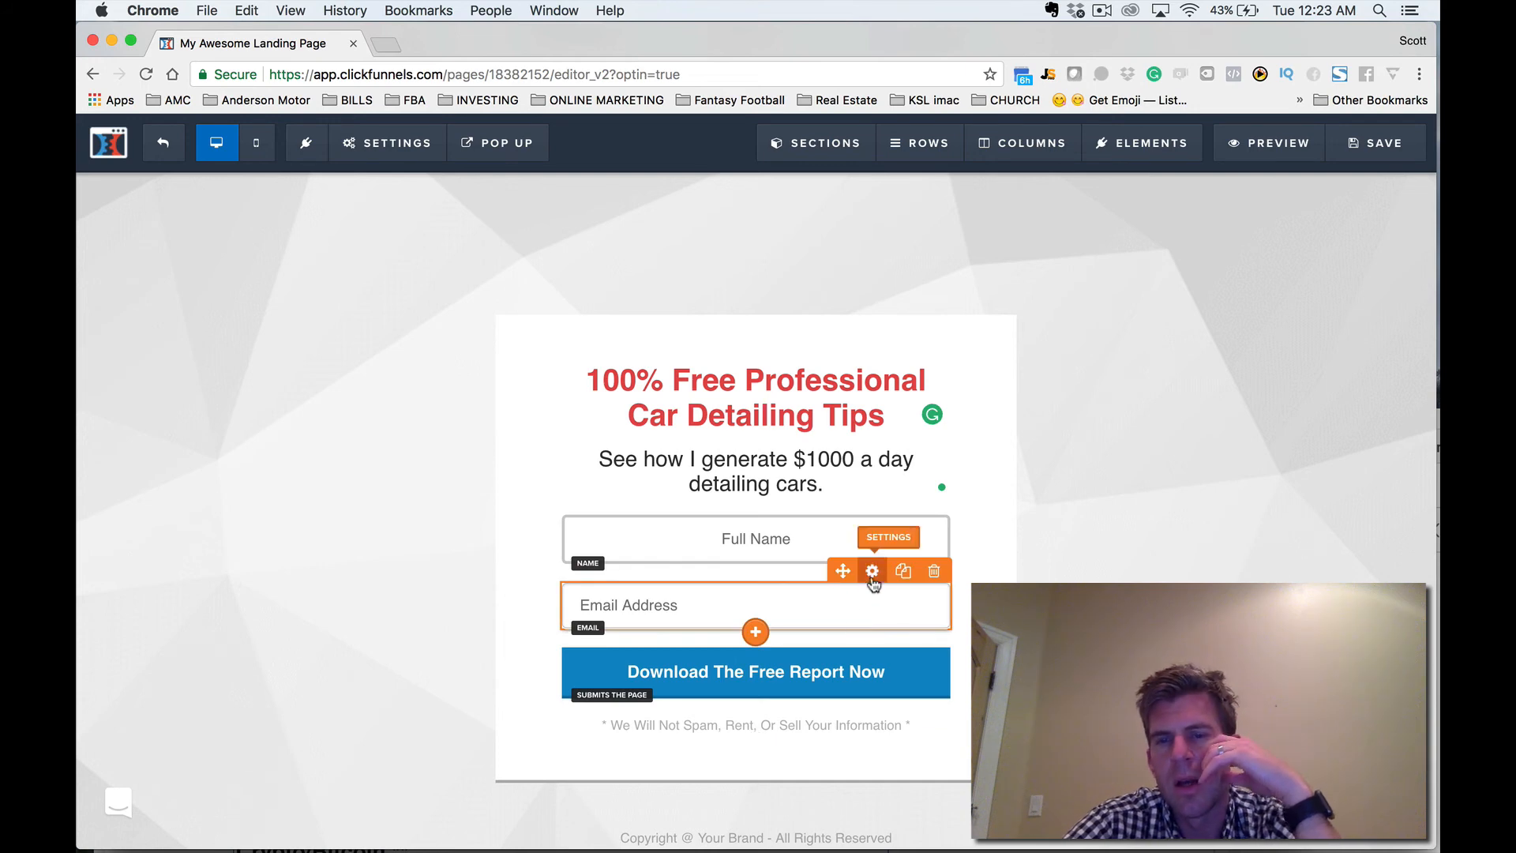
Set the email field's text alignment to Center.
left_click(872, 571)
left_click(1273, 259)
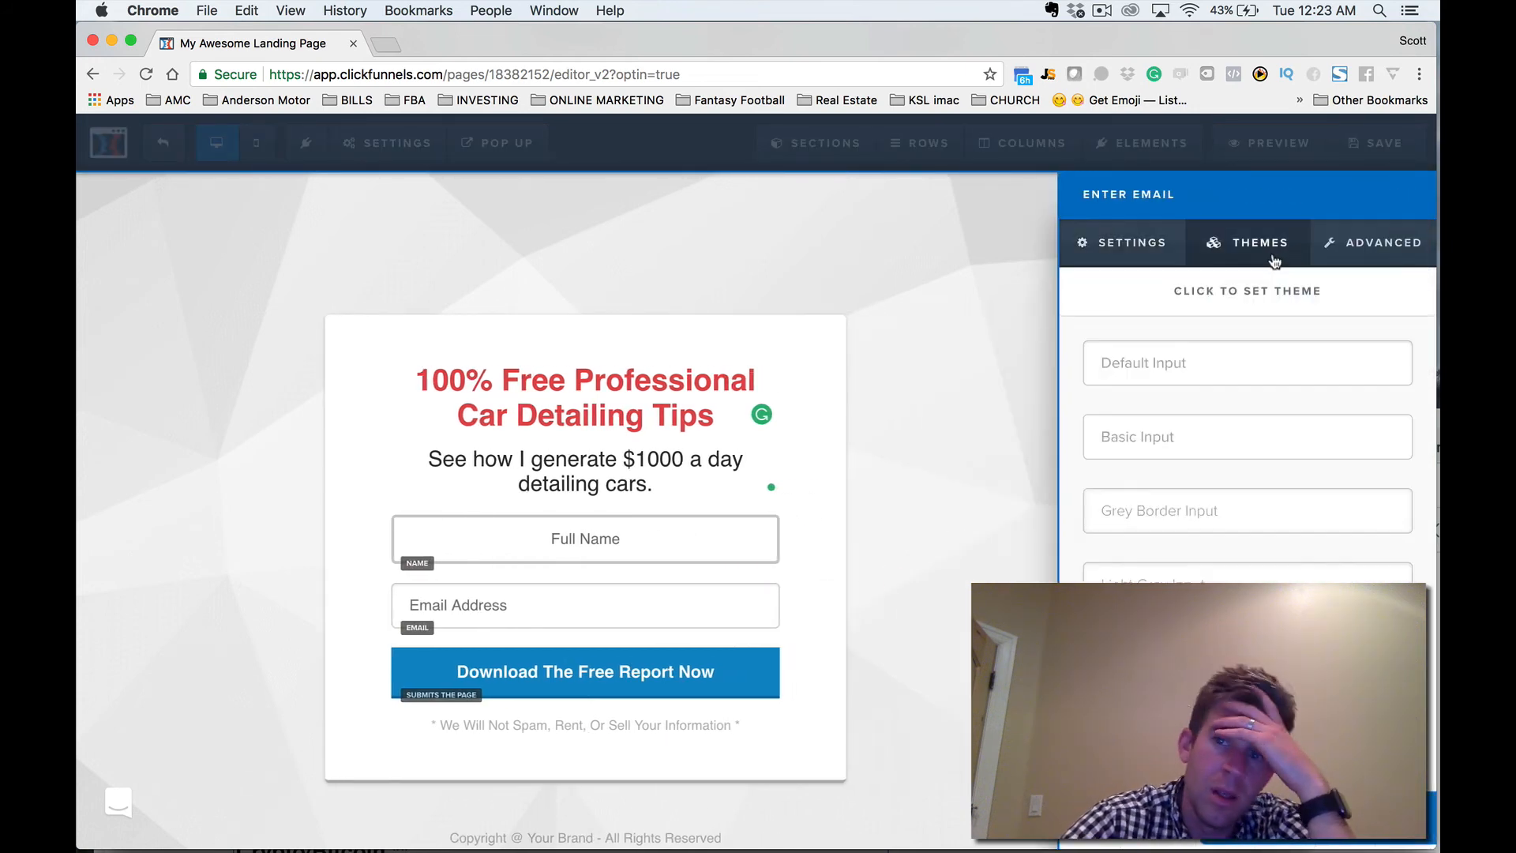
left_click(1383, 246)
left_click(1396, 415)
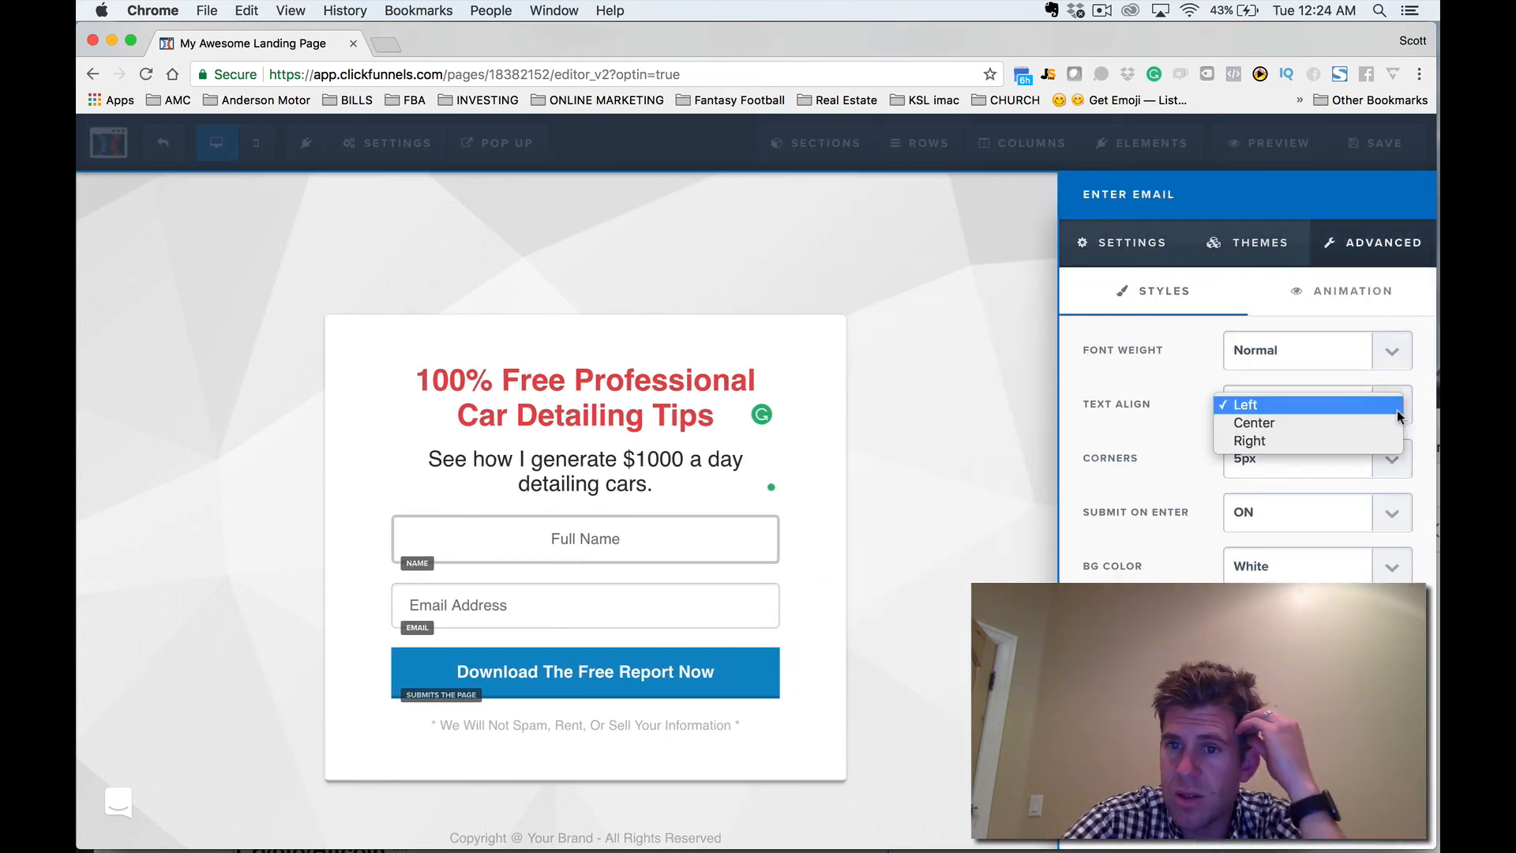
left_click(1264, 422)
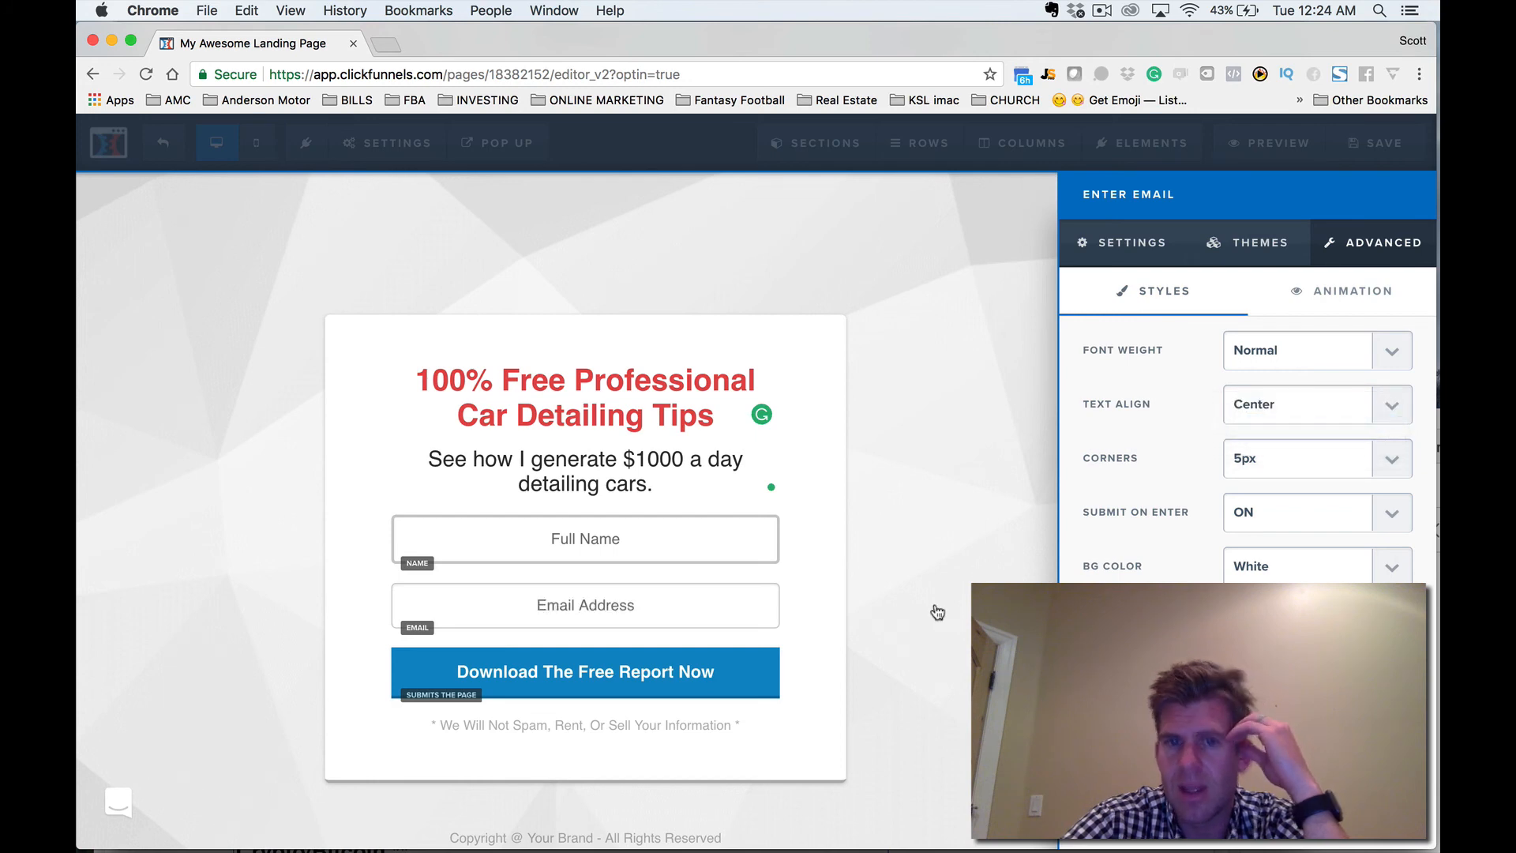
left_click(937, 611)
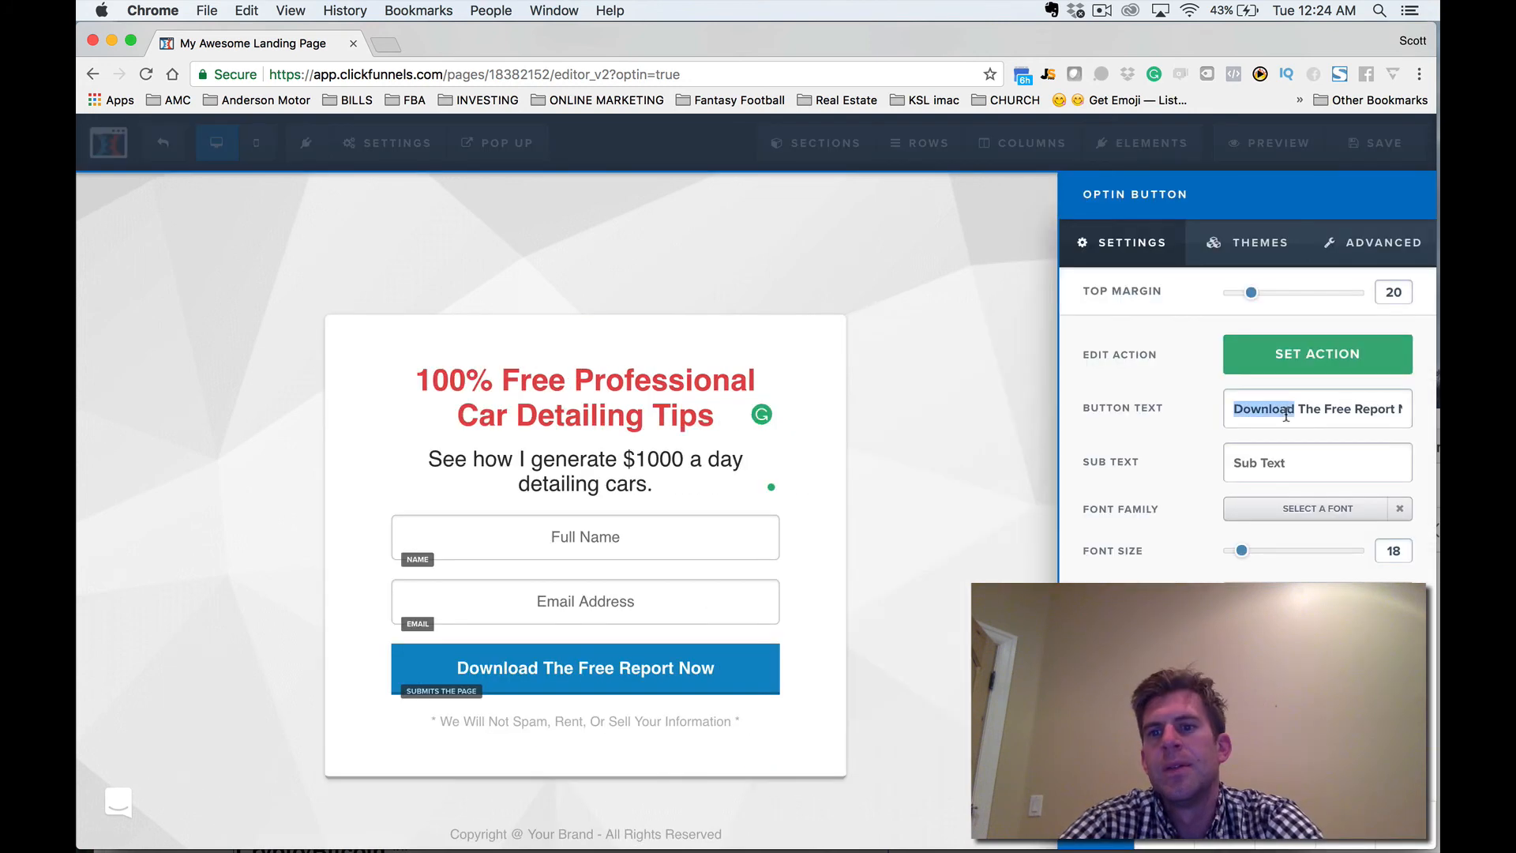
Change the optin button's text to "Download The Free Report Now!" and apply the Blue 3D Button theme.
triple_click(1289, 414)
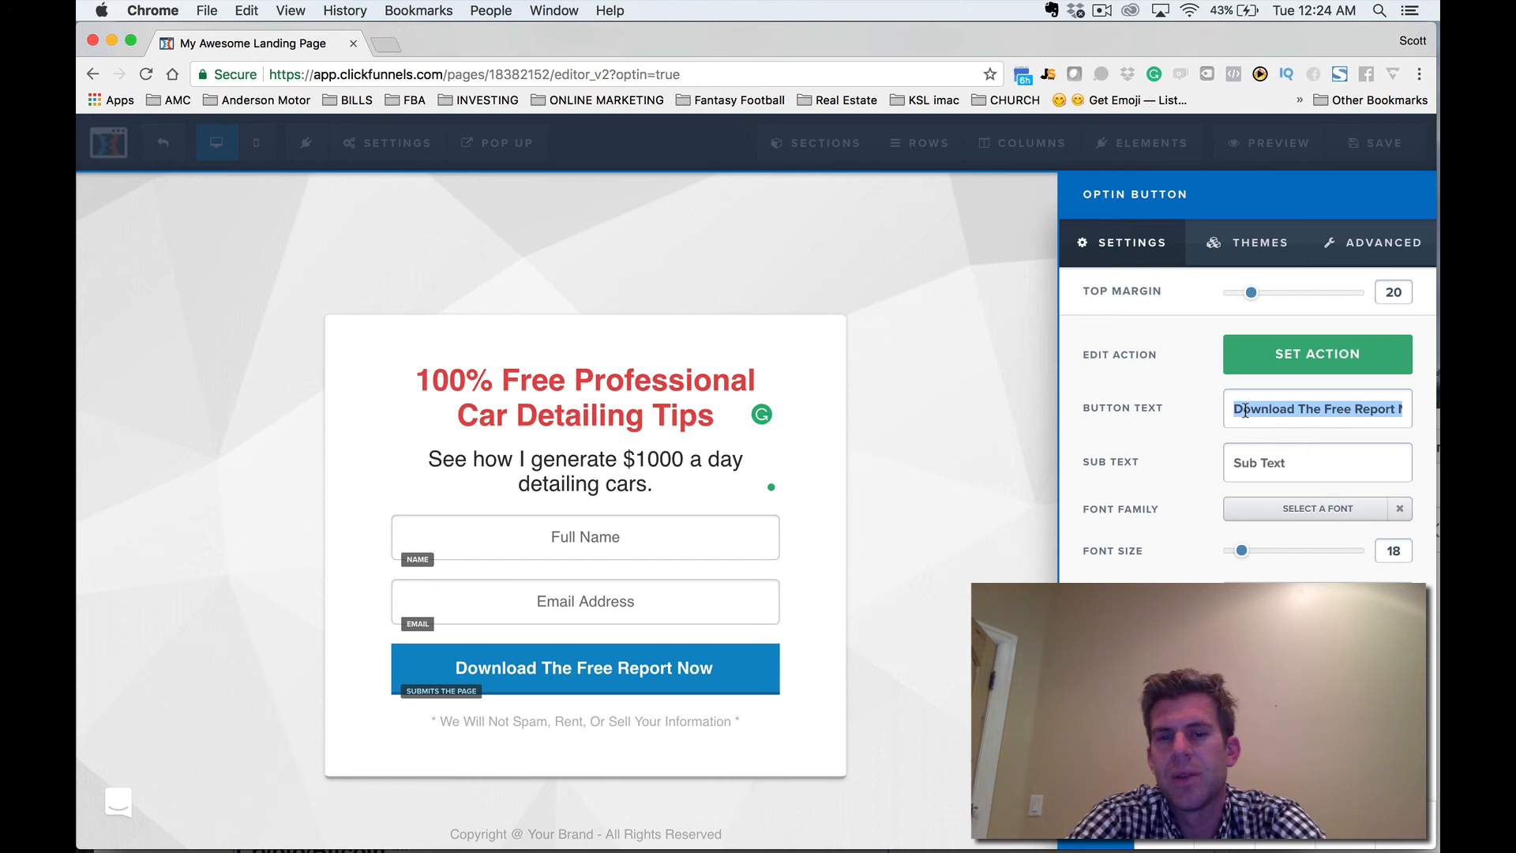
left_click(1401, 409)
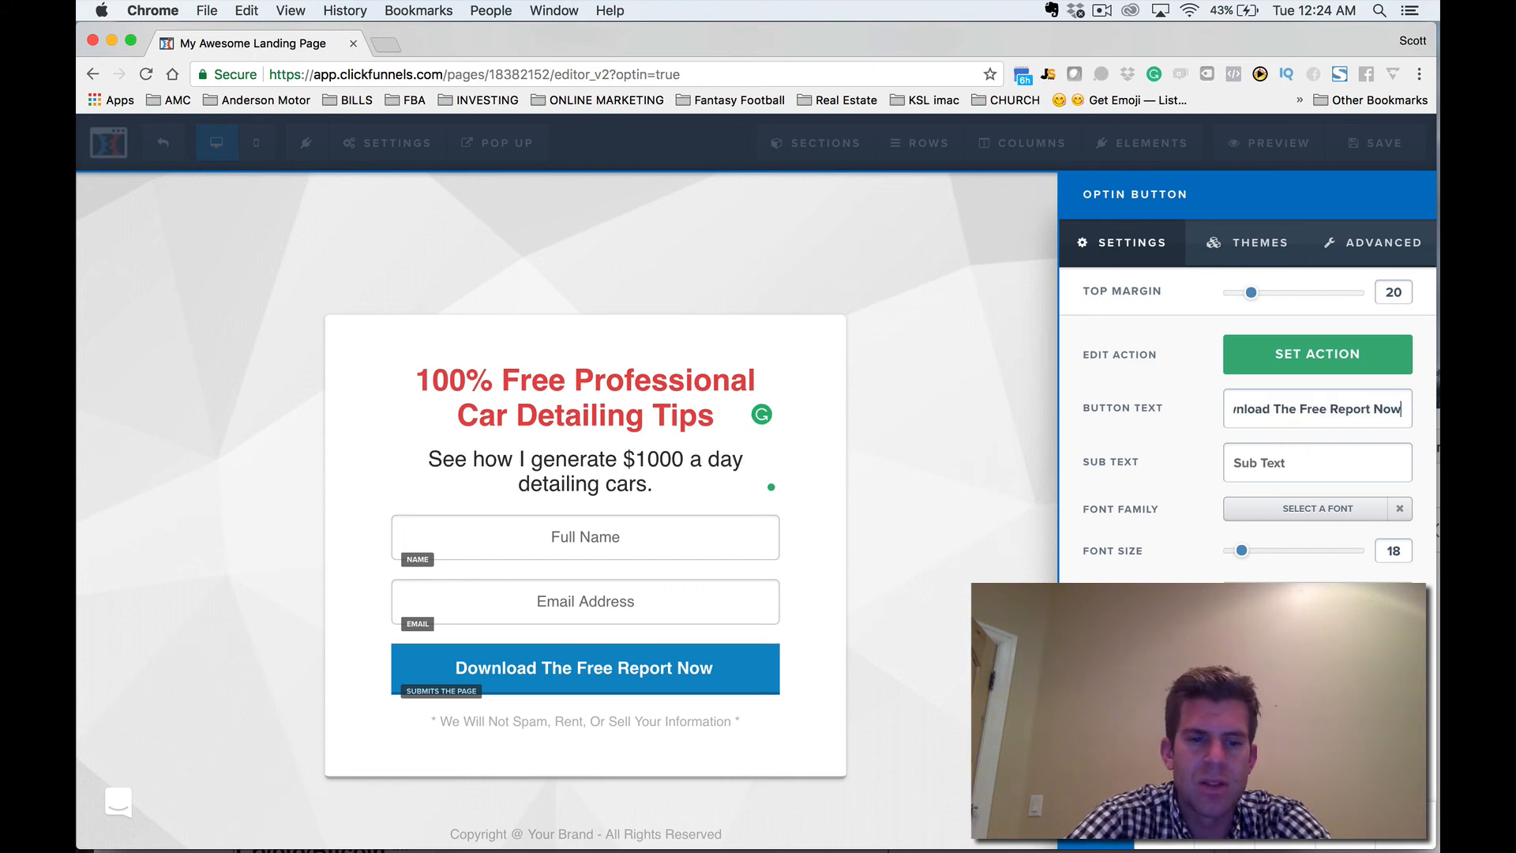
type("!")
left_click(1248, 243)
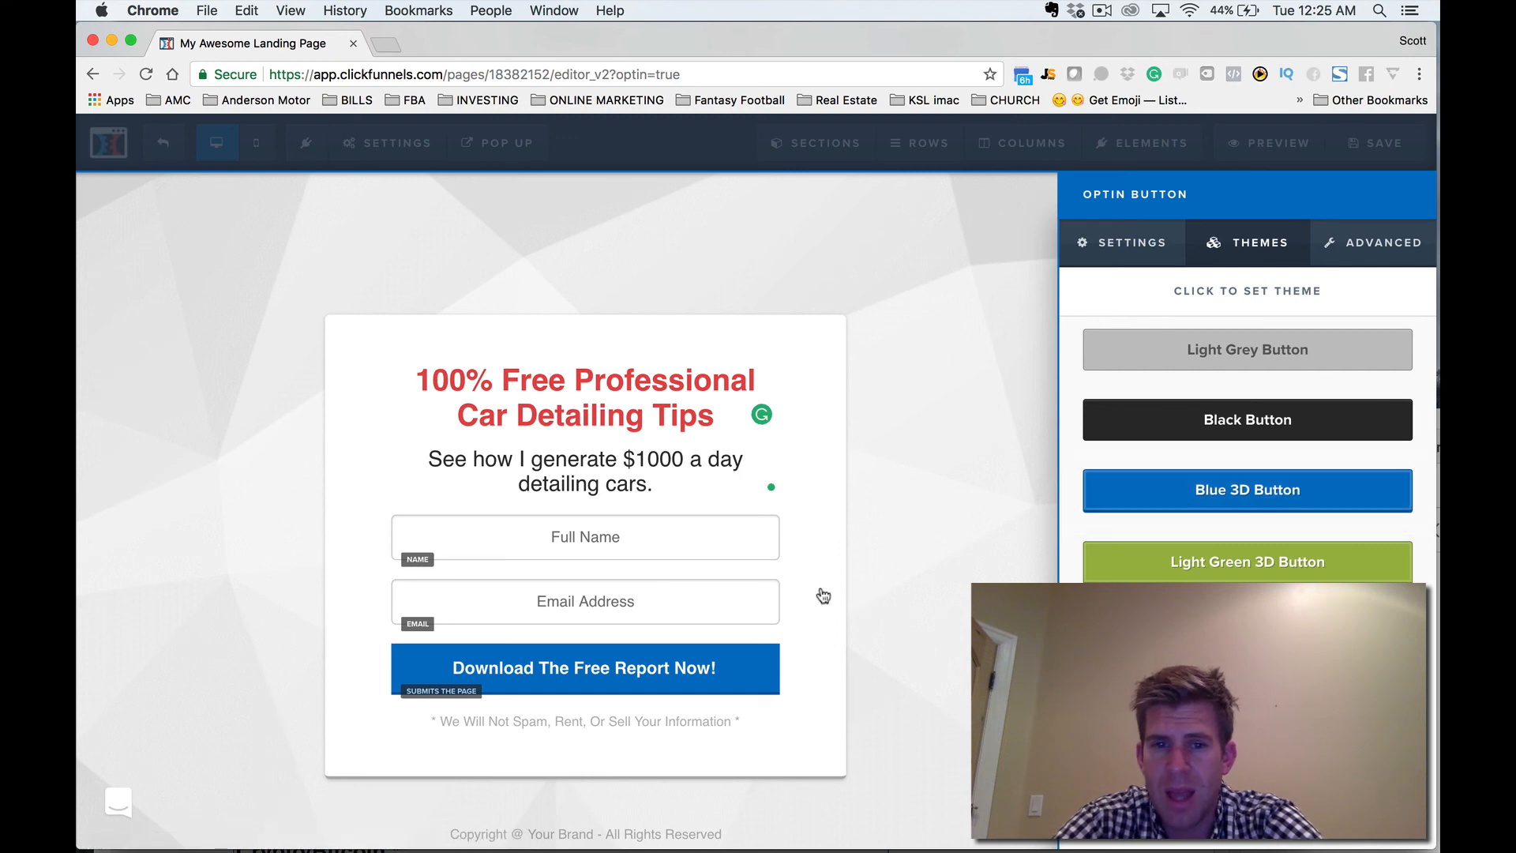
left_click(823, 597)
Save the page and enter the author's full name in its SEO metadata.
scroll(823, 597, "down", 1)
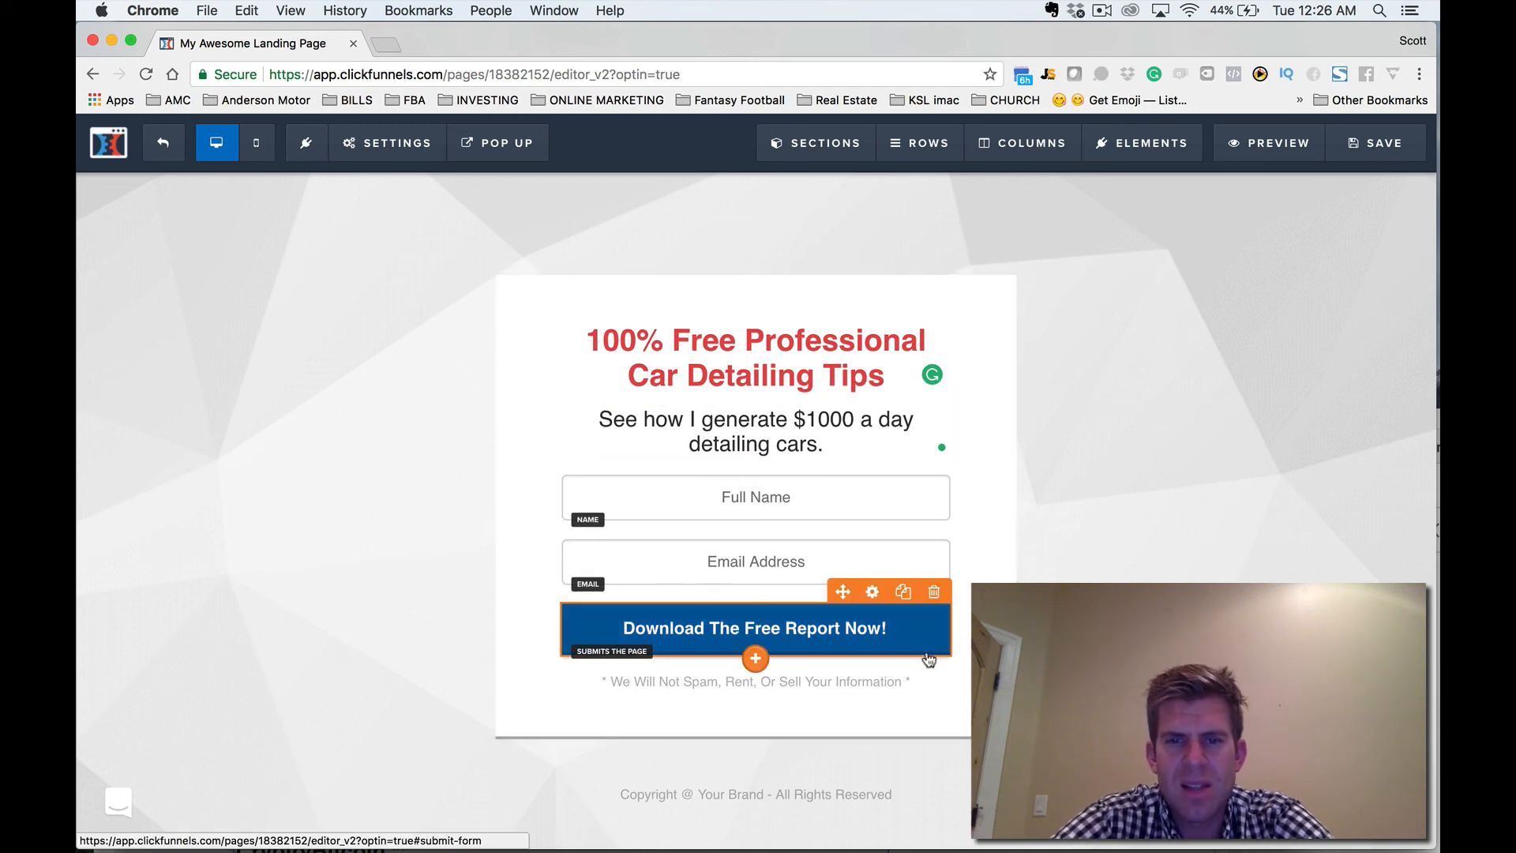
left_click(1364, 146)
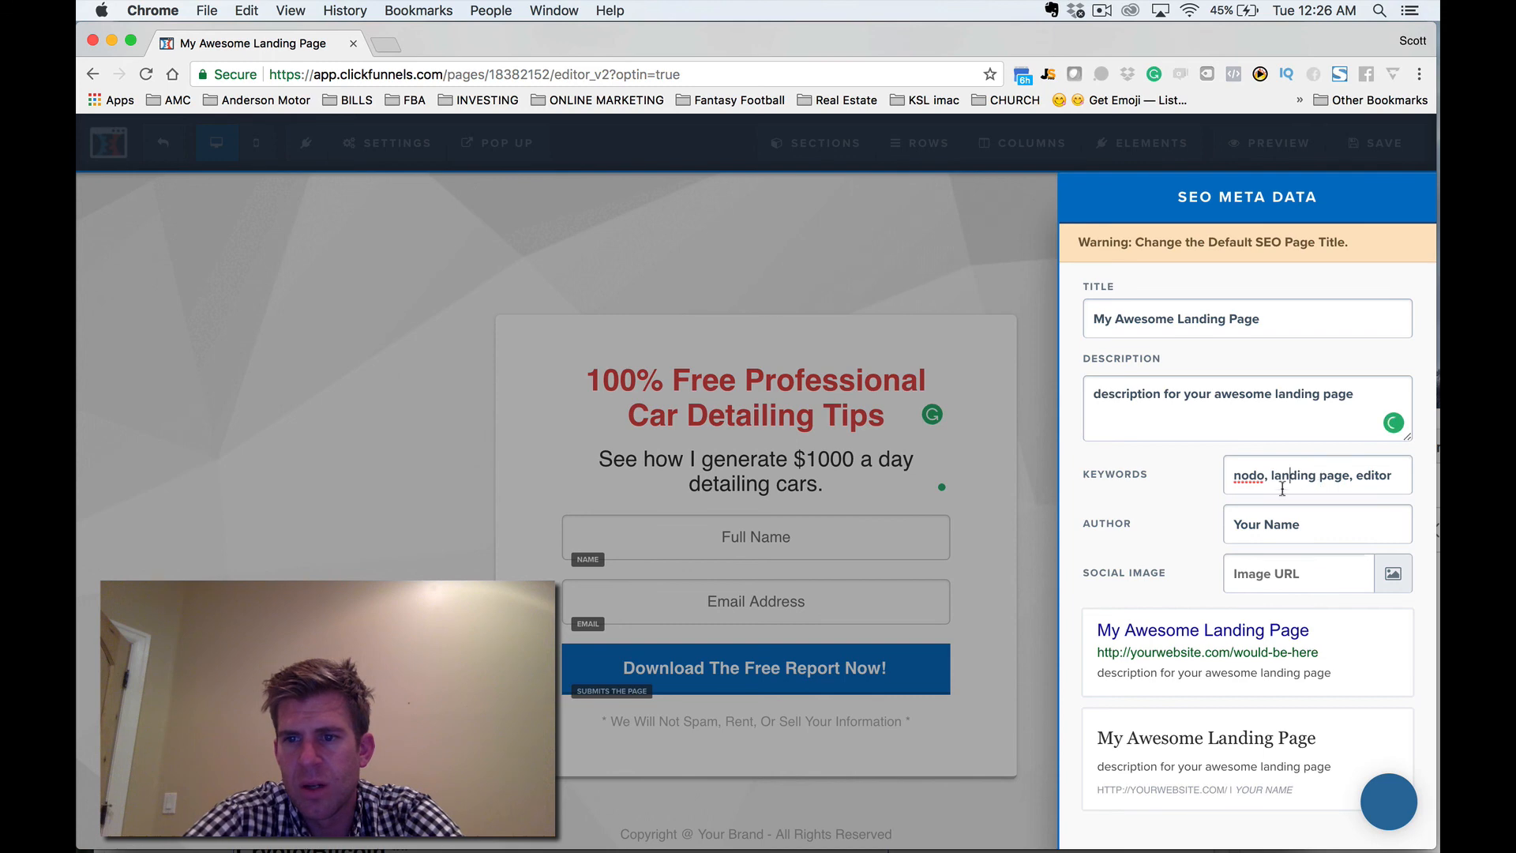
left_click_drag(1308, 528, 1214, 529)
type("Scott A")
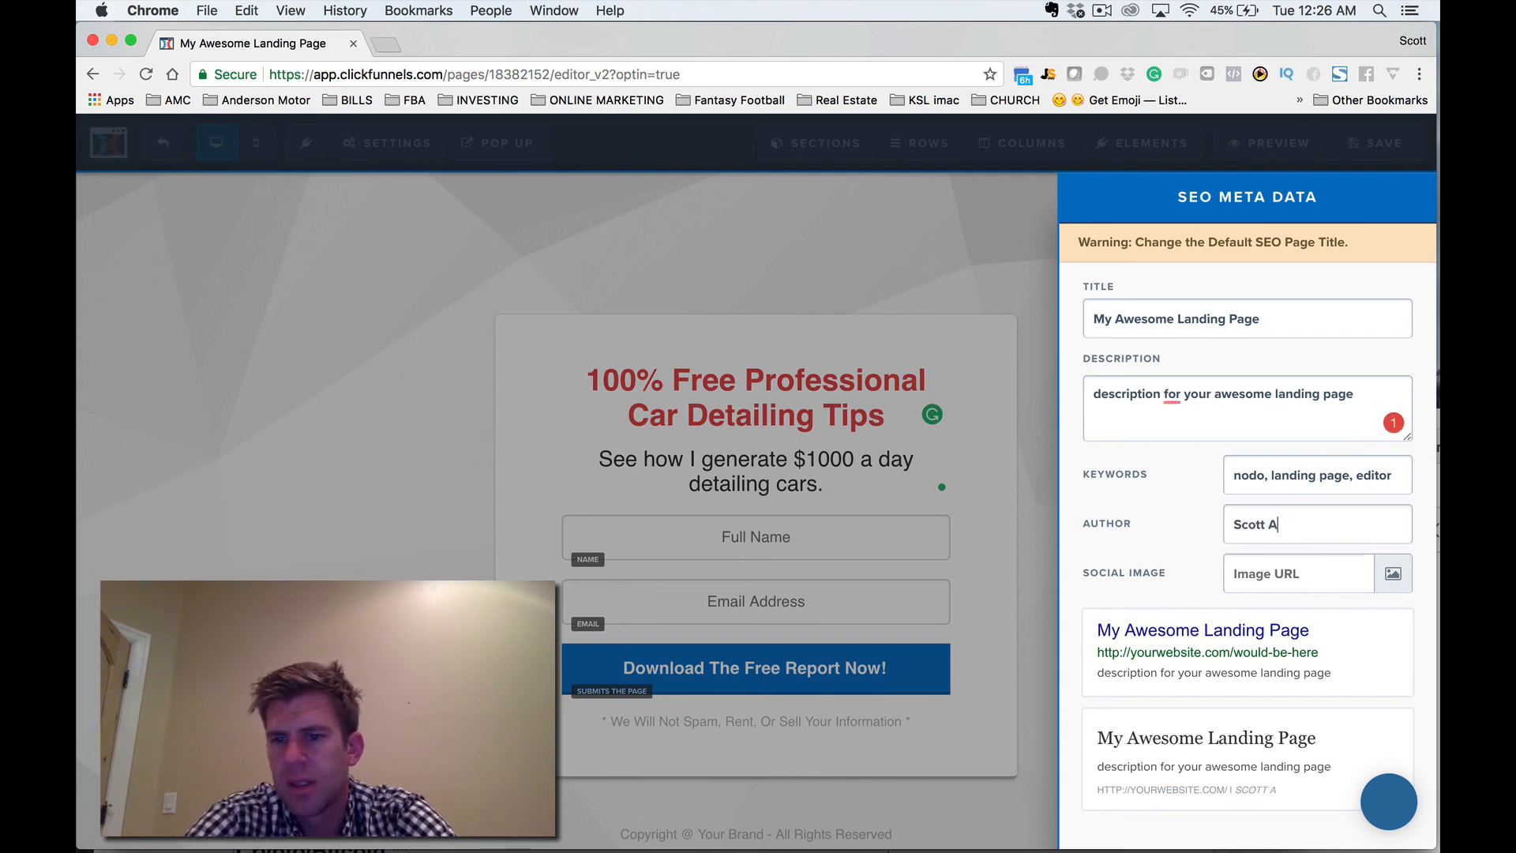
type("nderson")
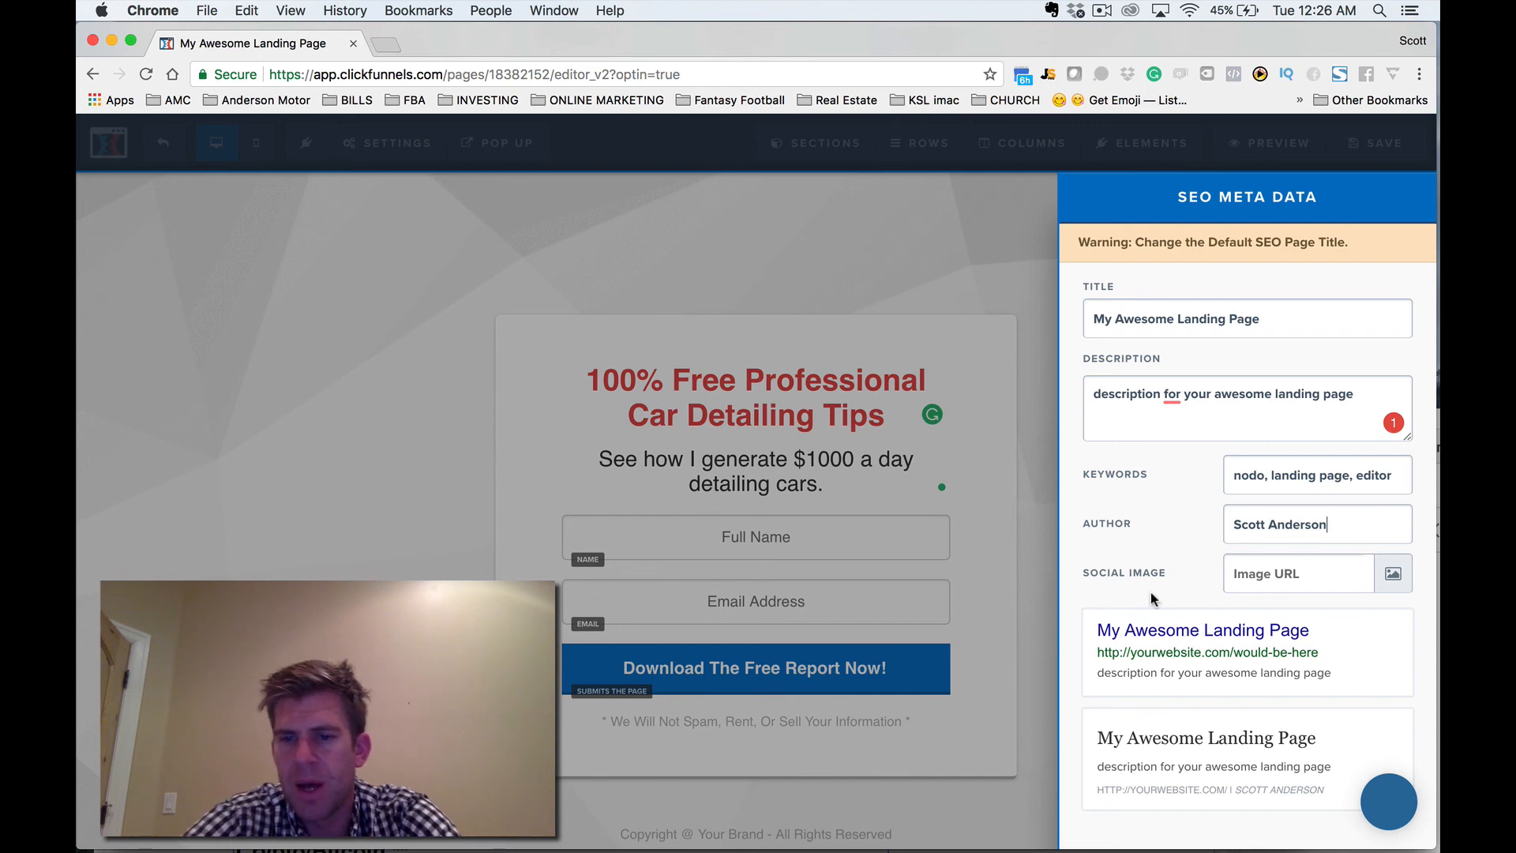
Set the SEO description to "Car Detailing Guru - Tips on how to make money detailing cars!" and the title to "Car Detailing Guru - Make More Money".
triple_click(1195, 394)
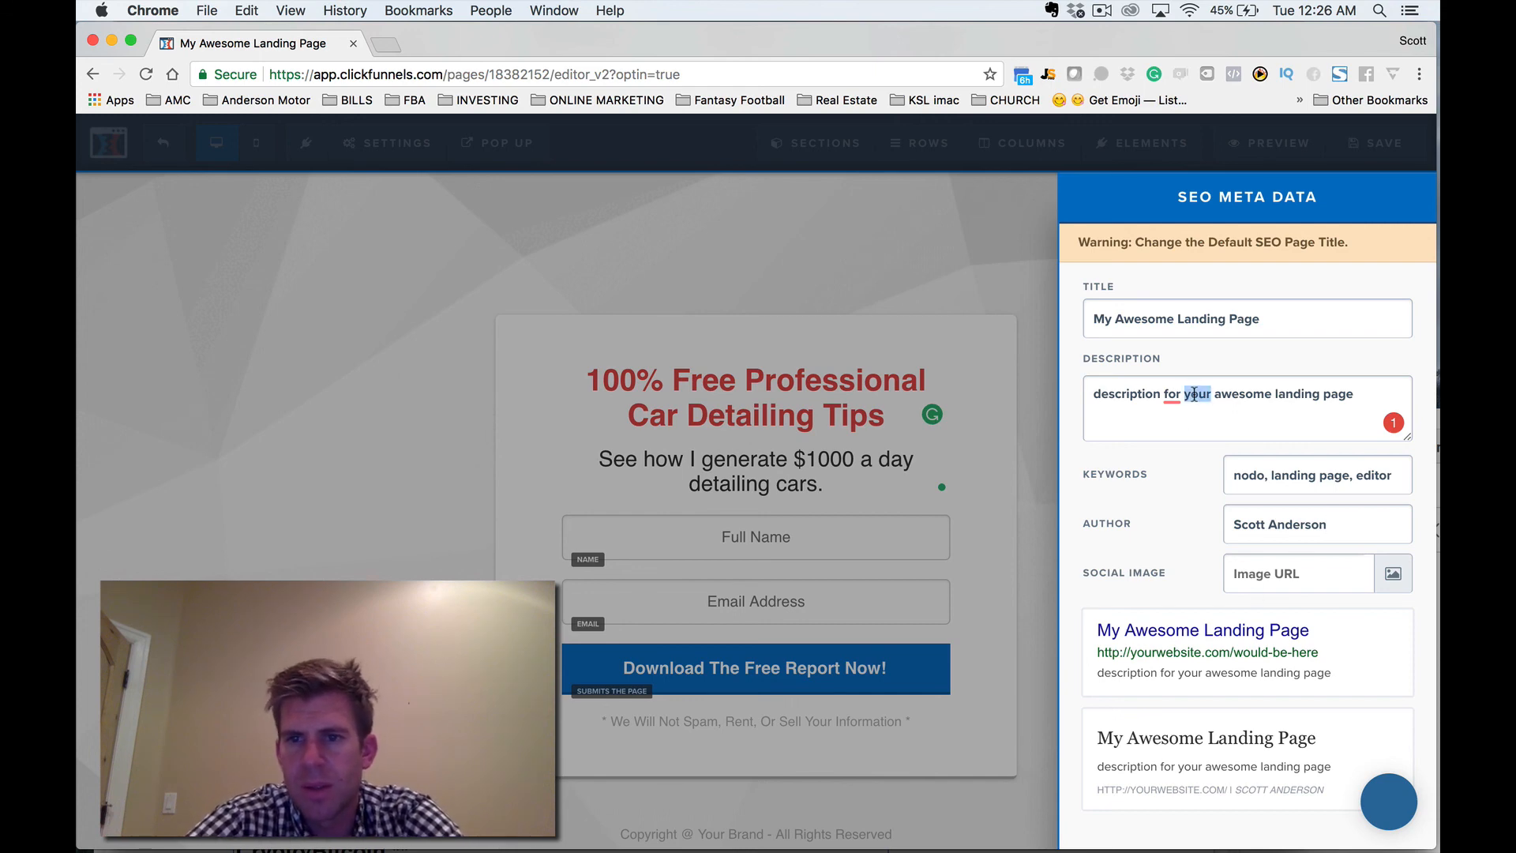
type("De")
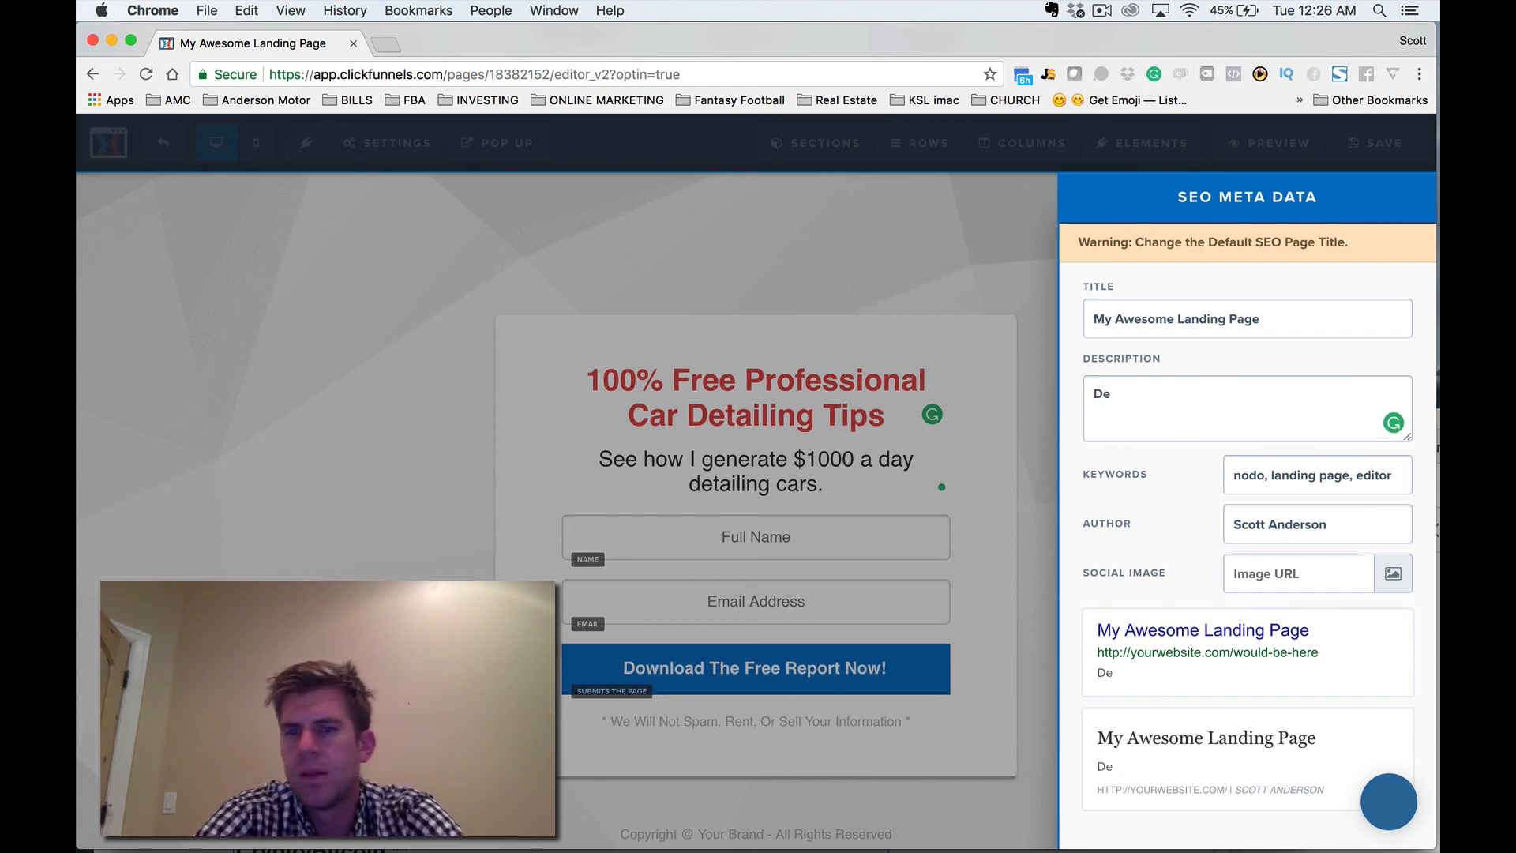
key("BackSpace")
key("BackSpace")
type("Car Det")
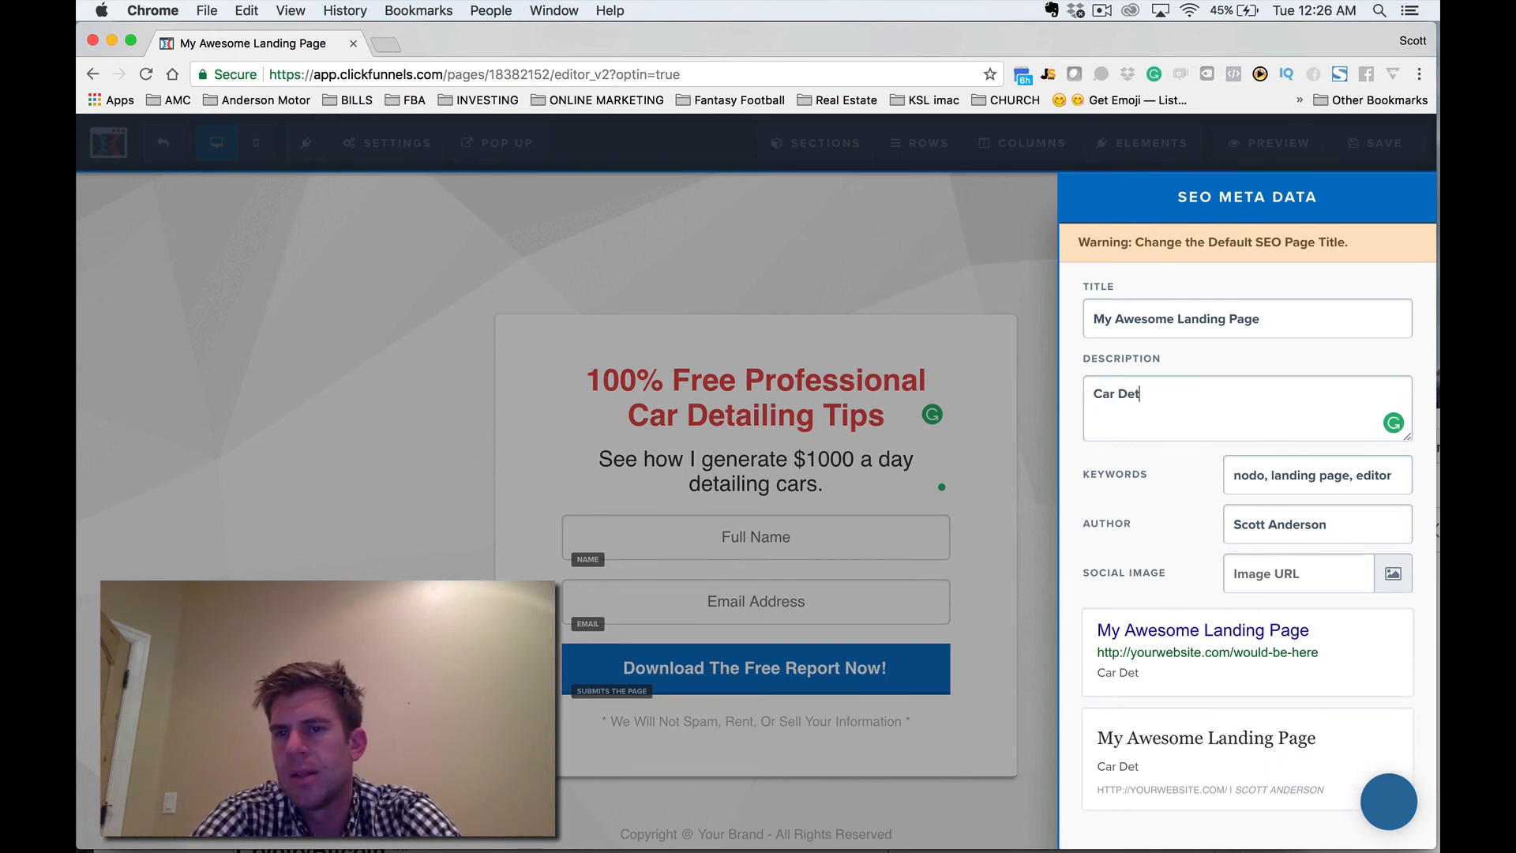
type("ailing ")
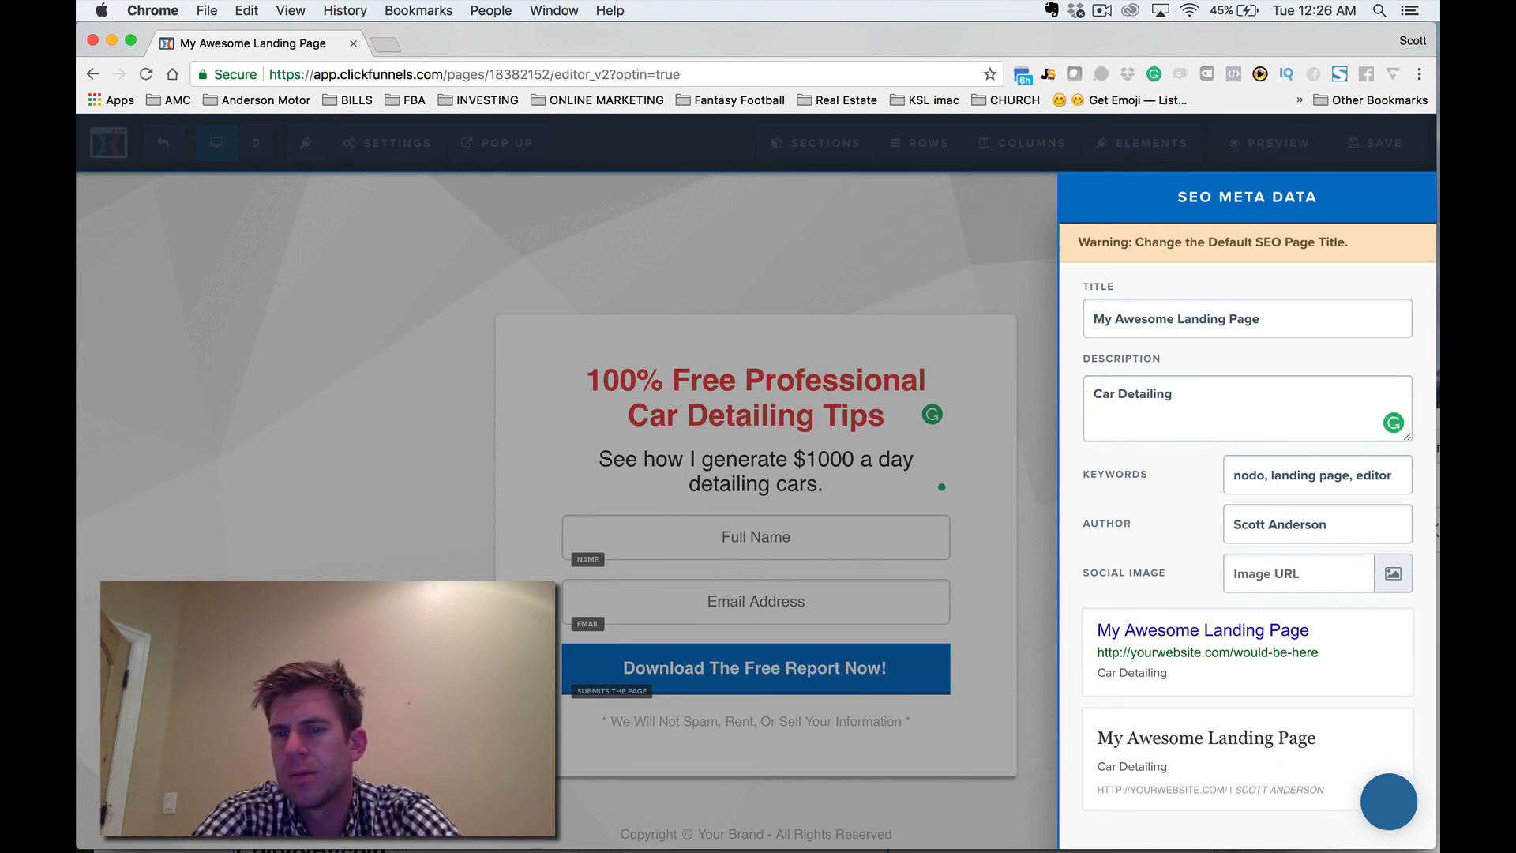
type("Guru")
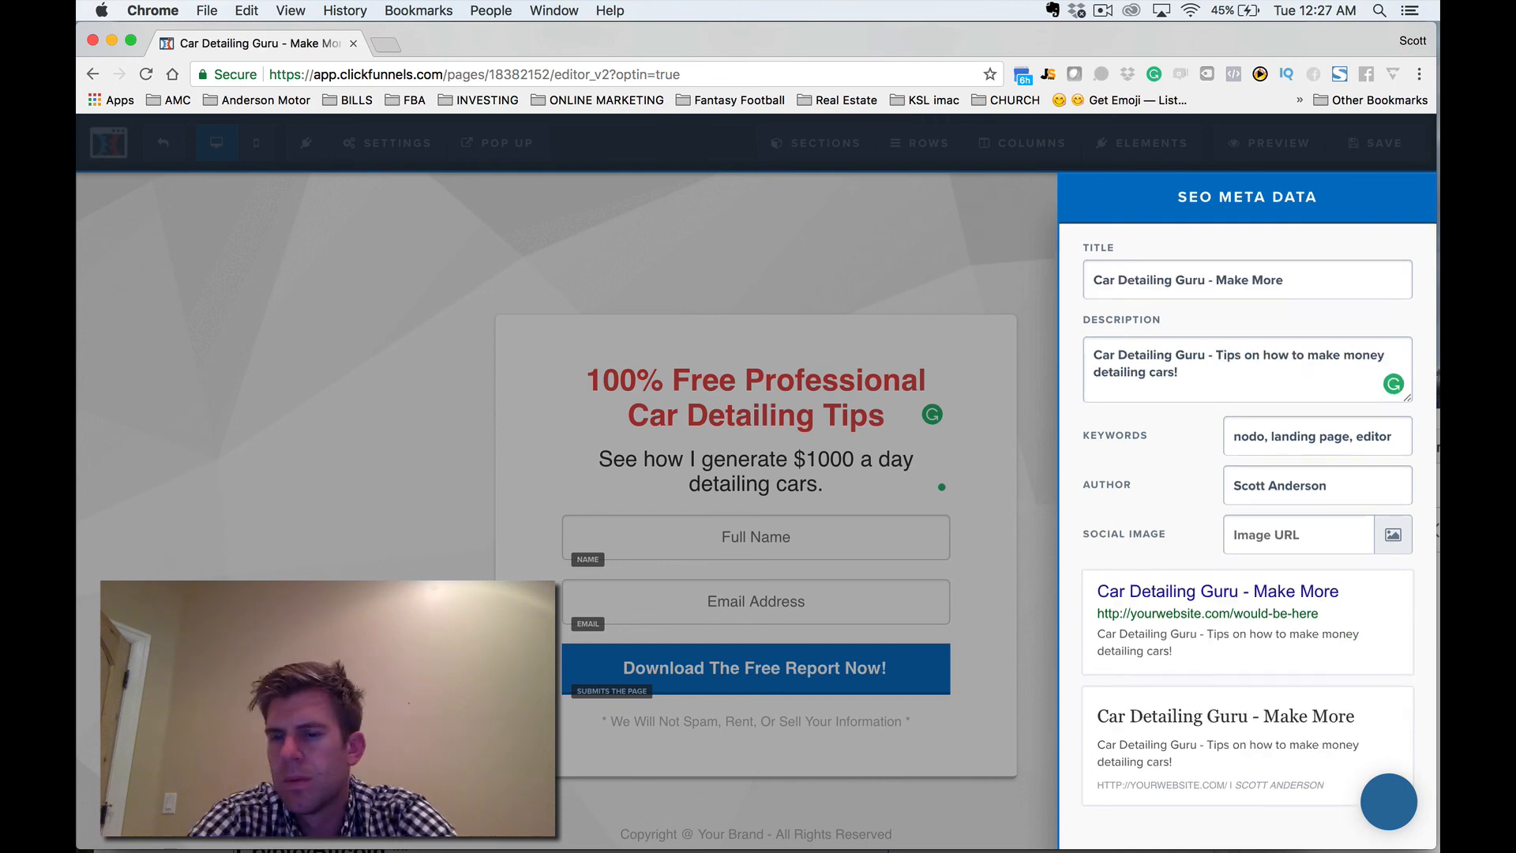
type("Money")
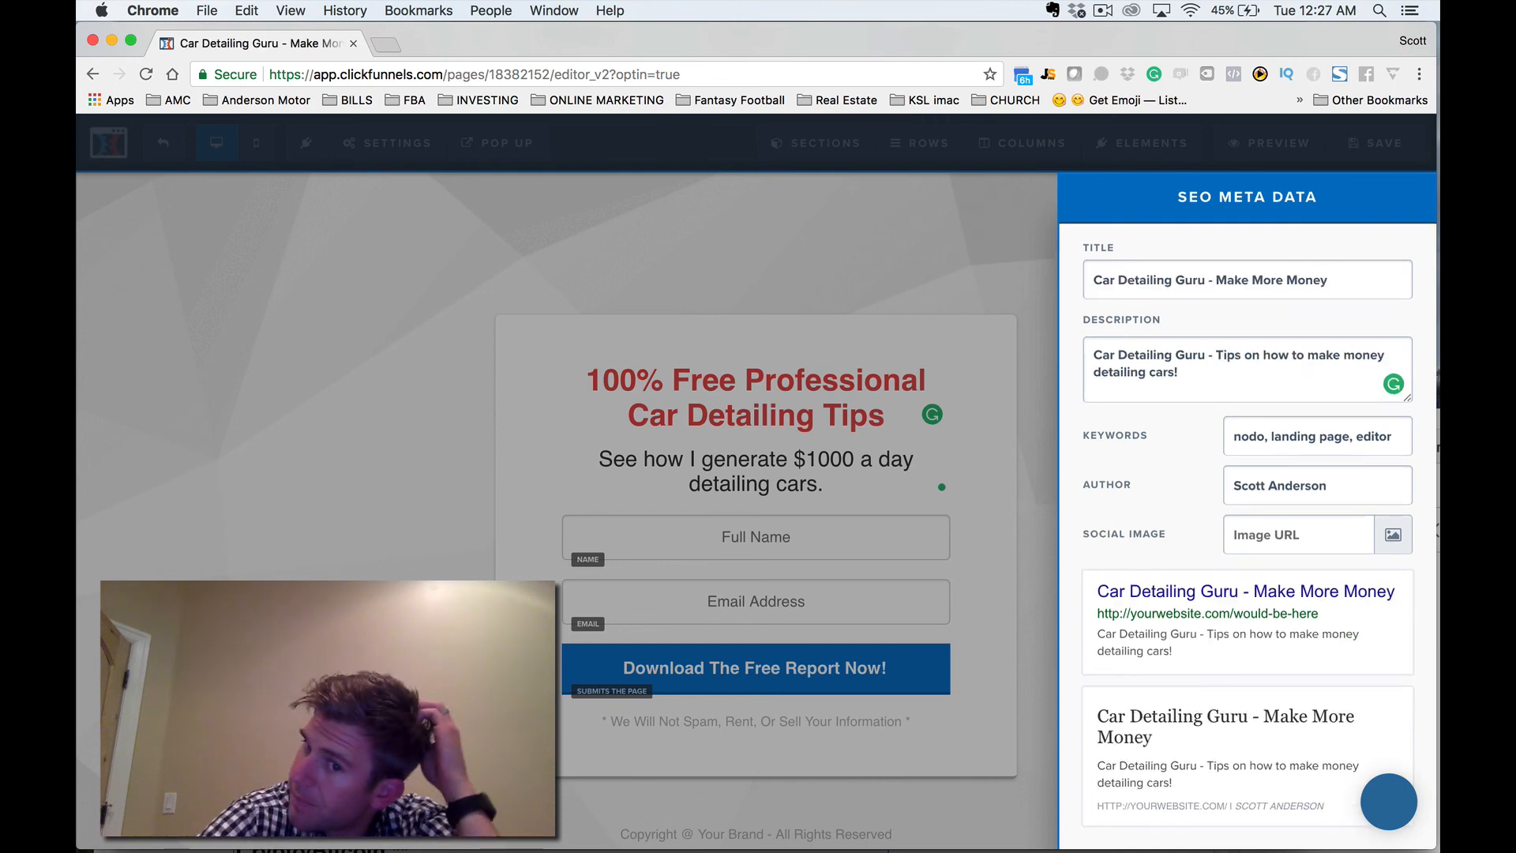
Close the SEO metadata settings, save the optin page, and return to the funnel's steps overview.
left_click(1057, 262)
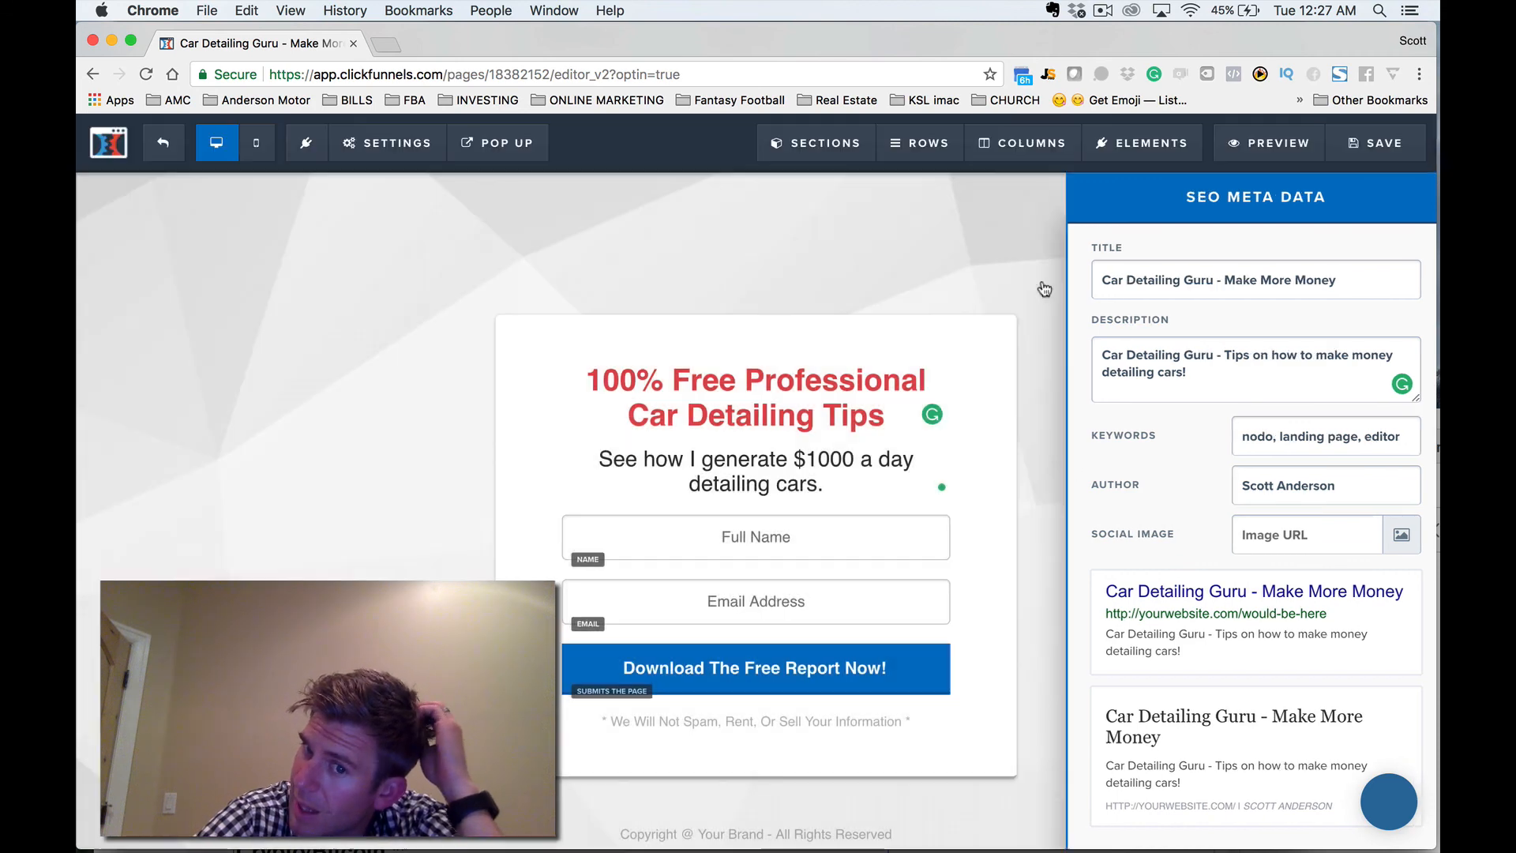
left_click(1395, 143)
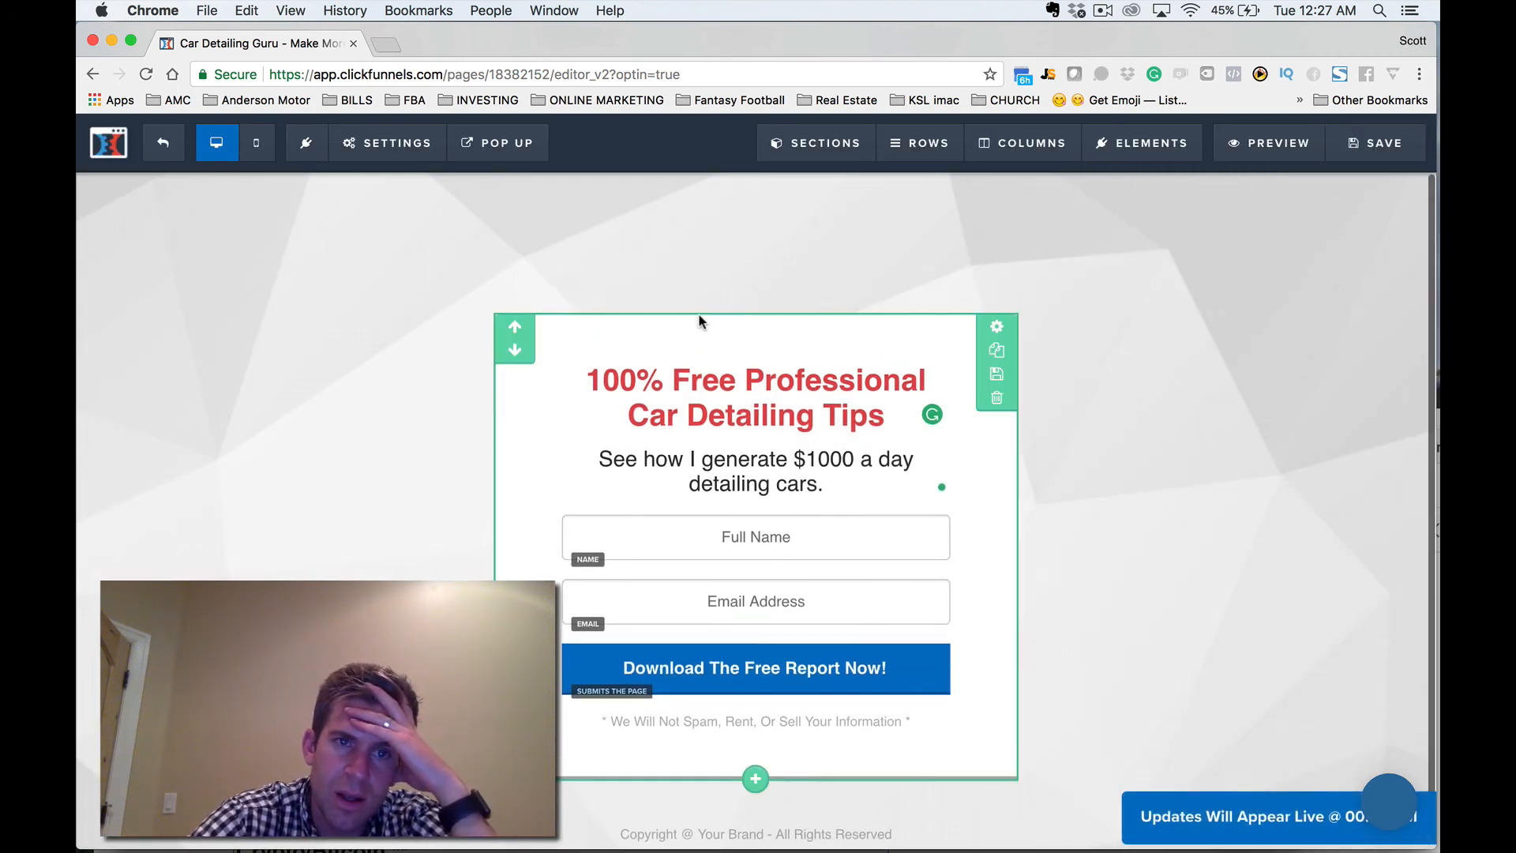
mouse_move(355, 150)
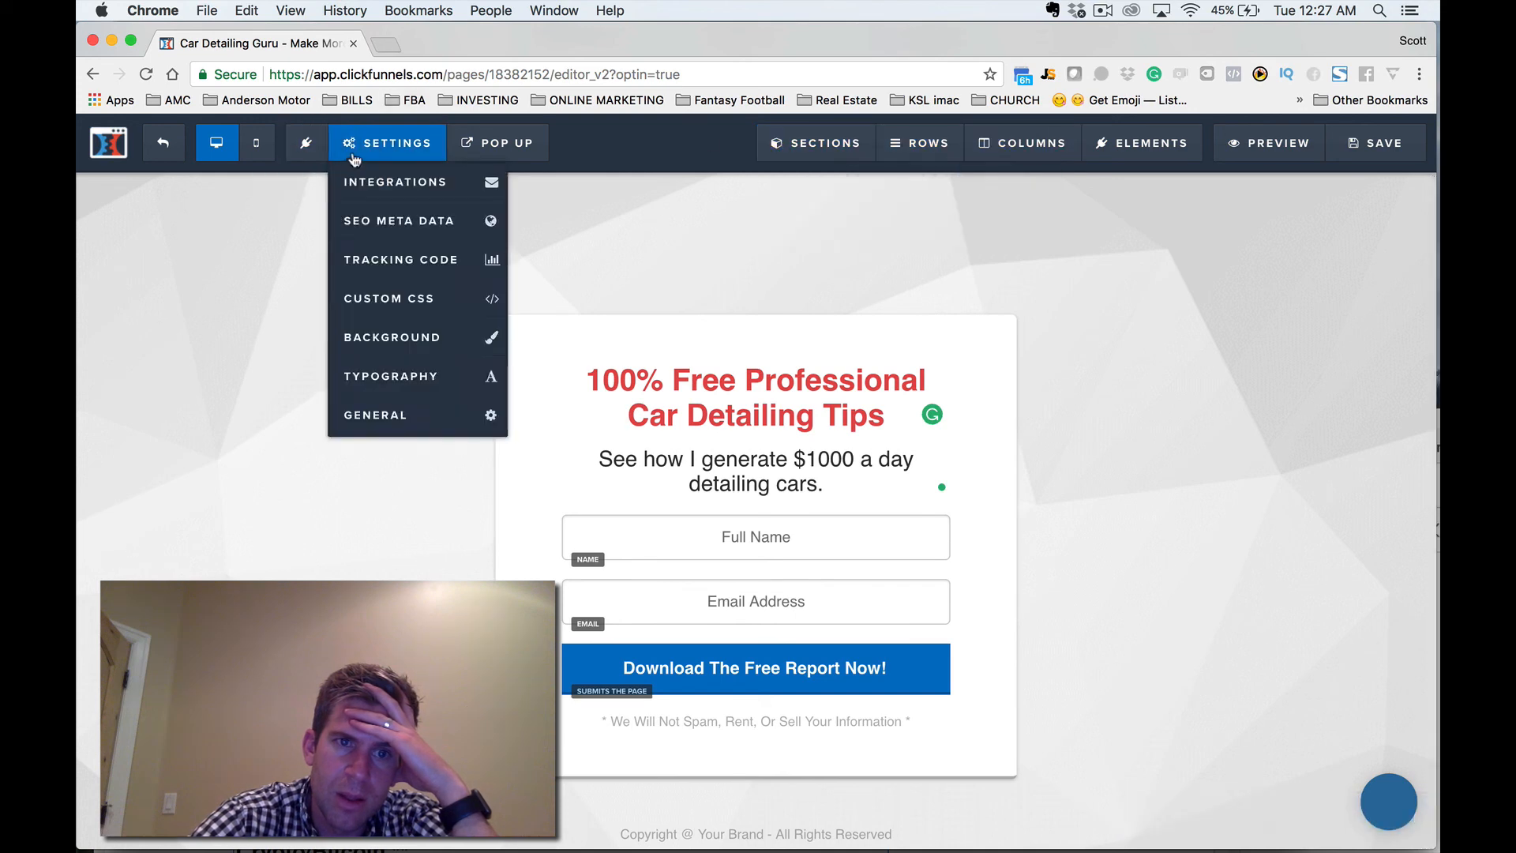
left_click(164, 152)
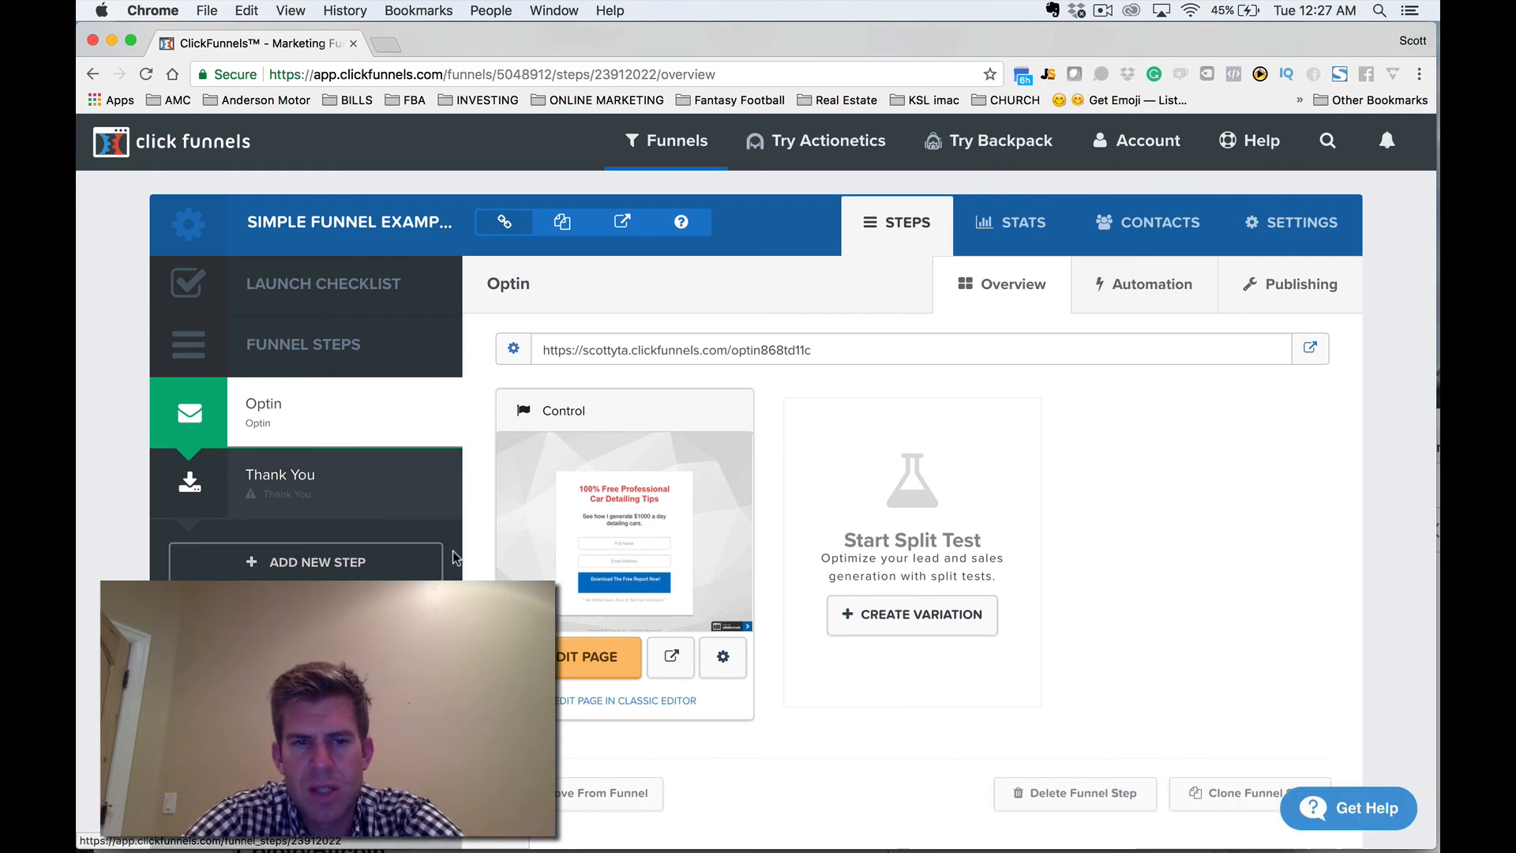
Choose the Simple Download Page template for the funnel's Thank You step.
left_click(310, 500)
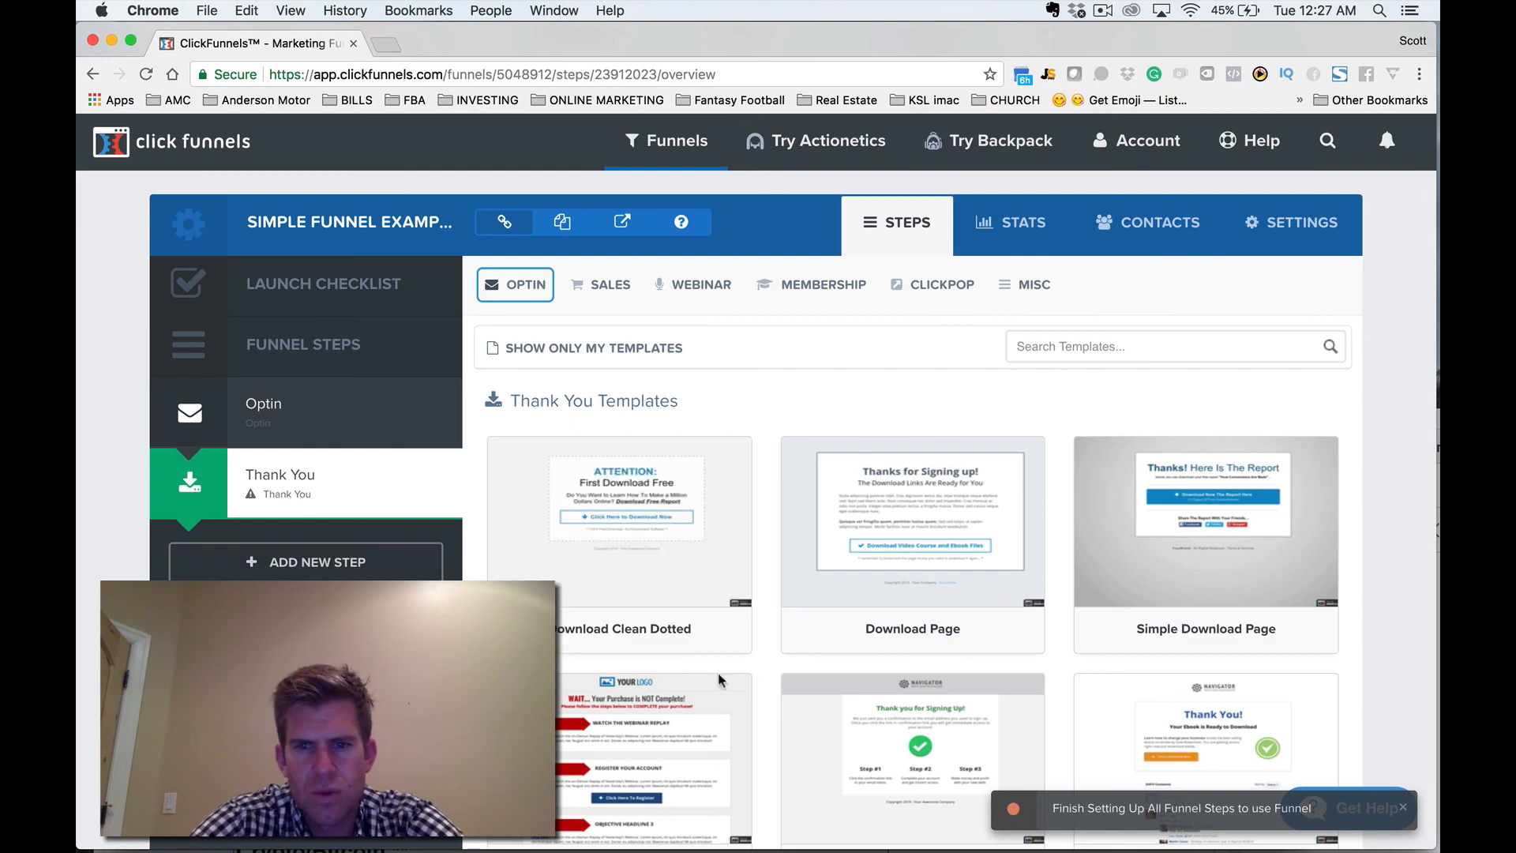
scroll(722, 678, "down", 10)
scroll(736, 684, "up", 3)
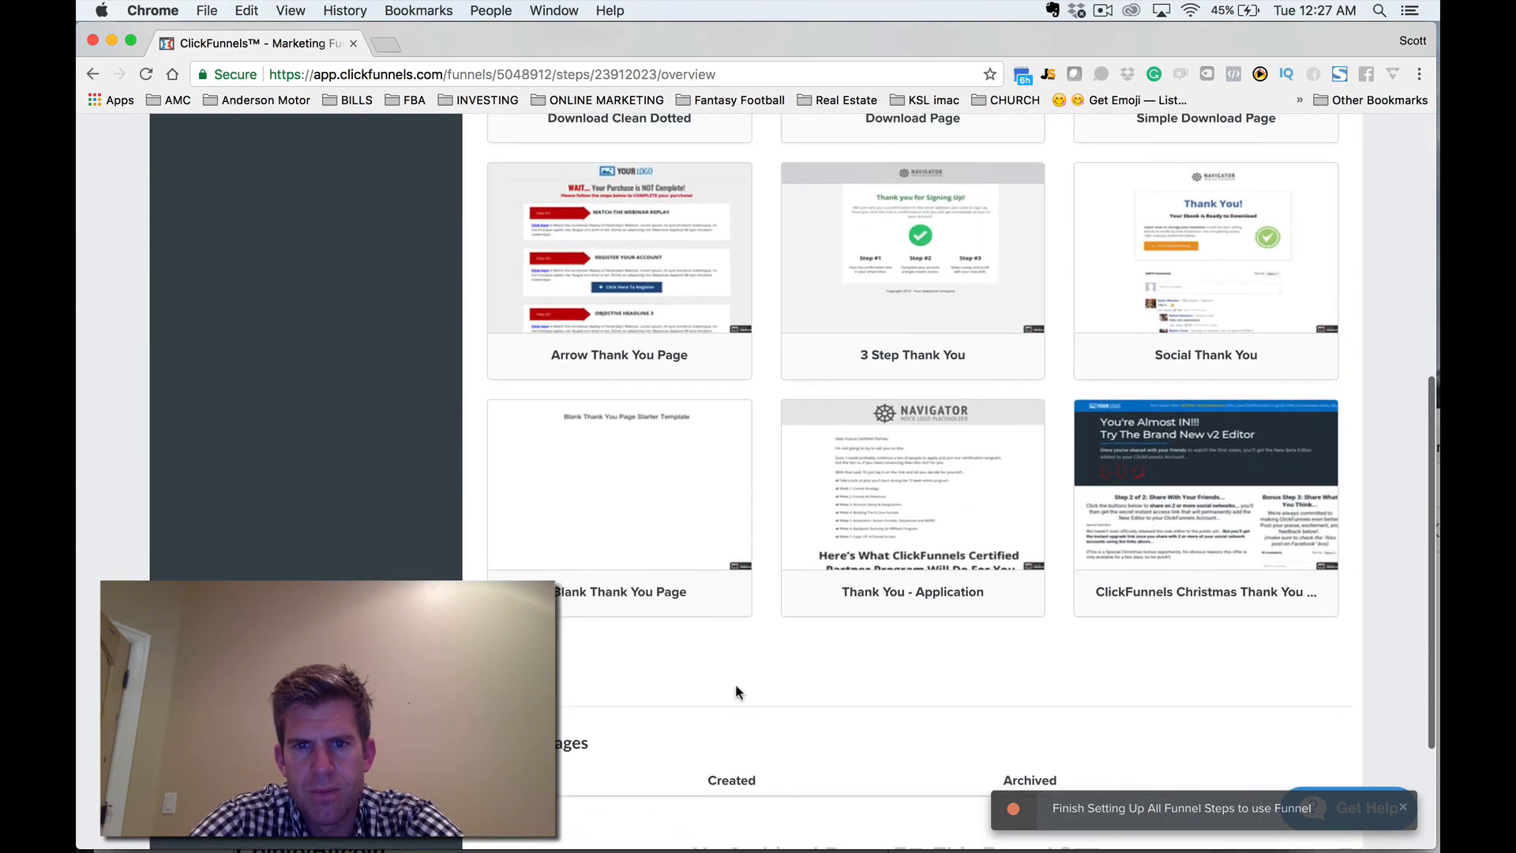
scroll(947, 442, "up", 5)
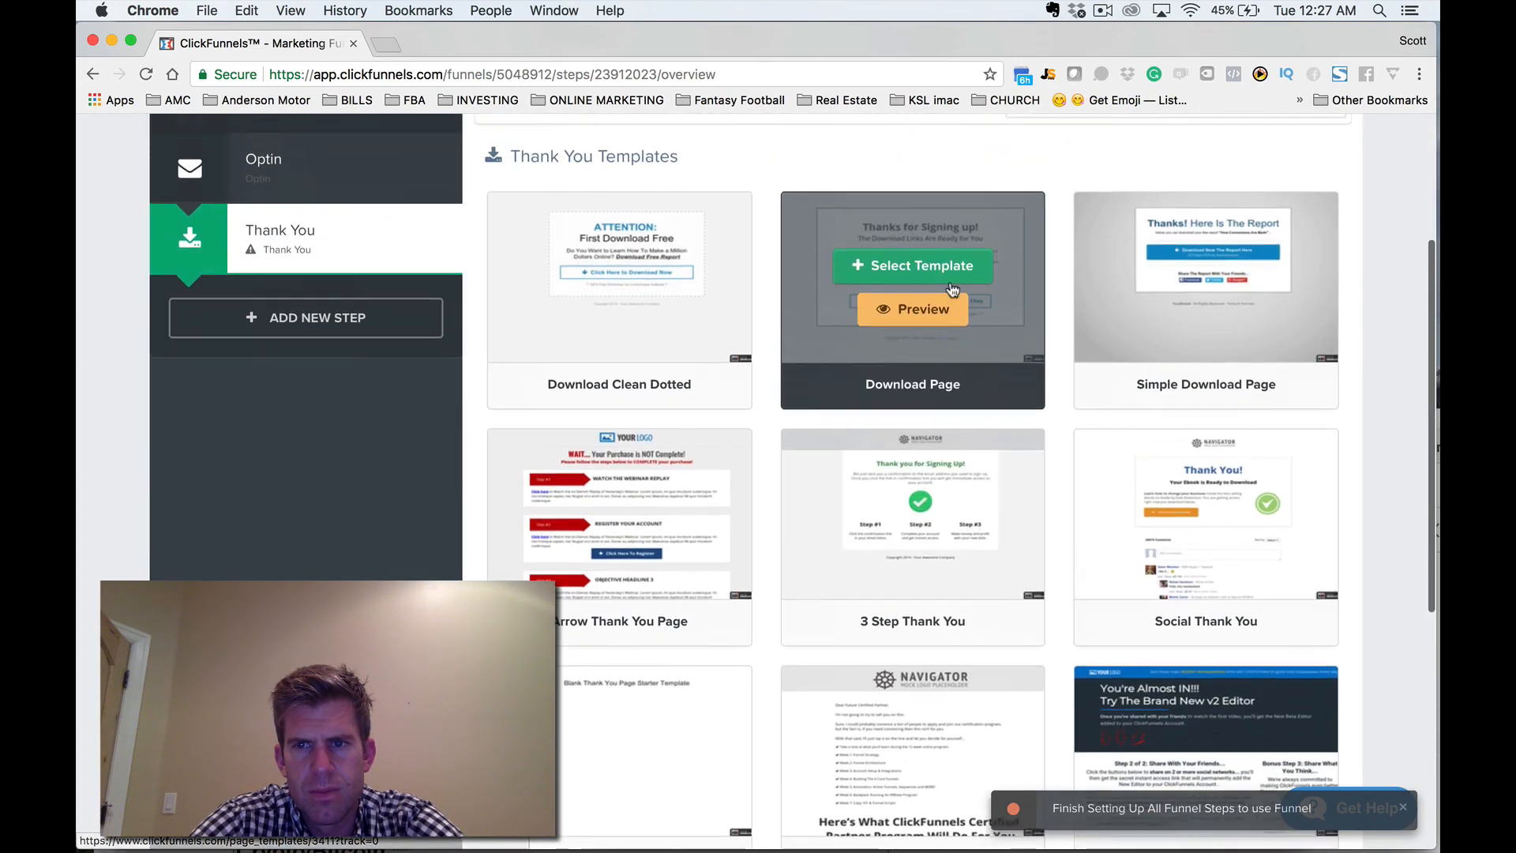
scroll(952, 289, "up", 1)
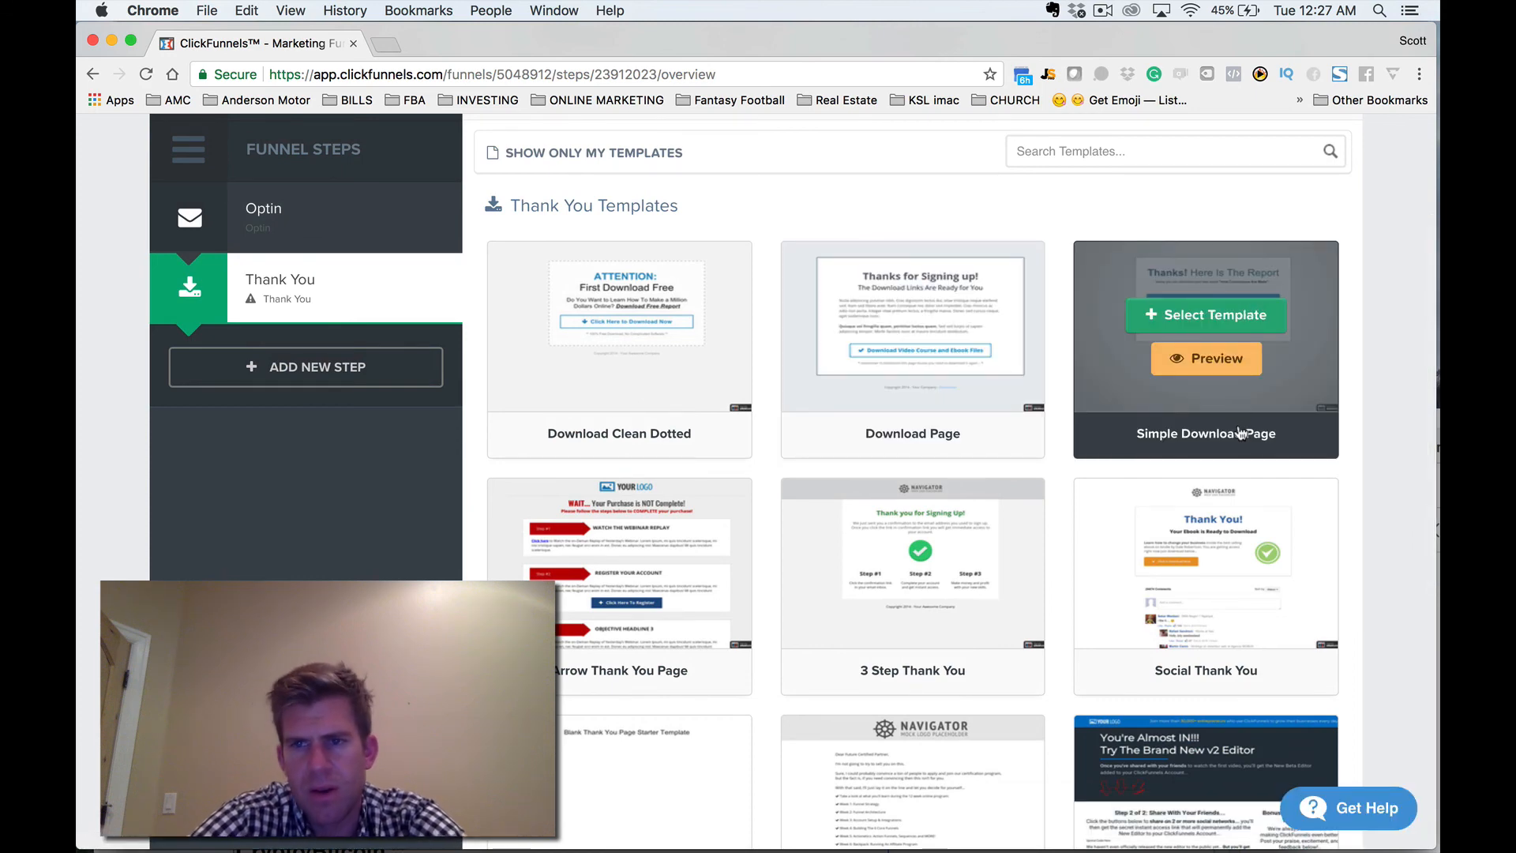
left_click(1184, 315)
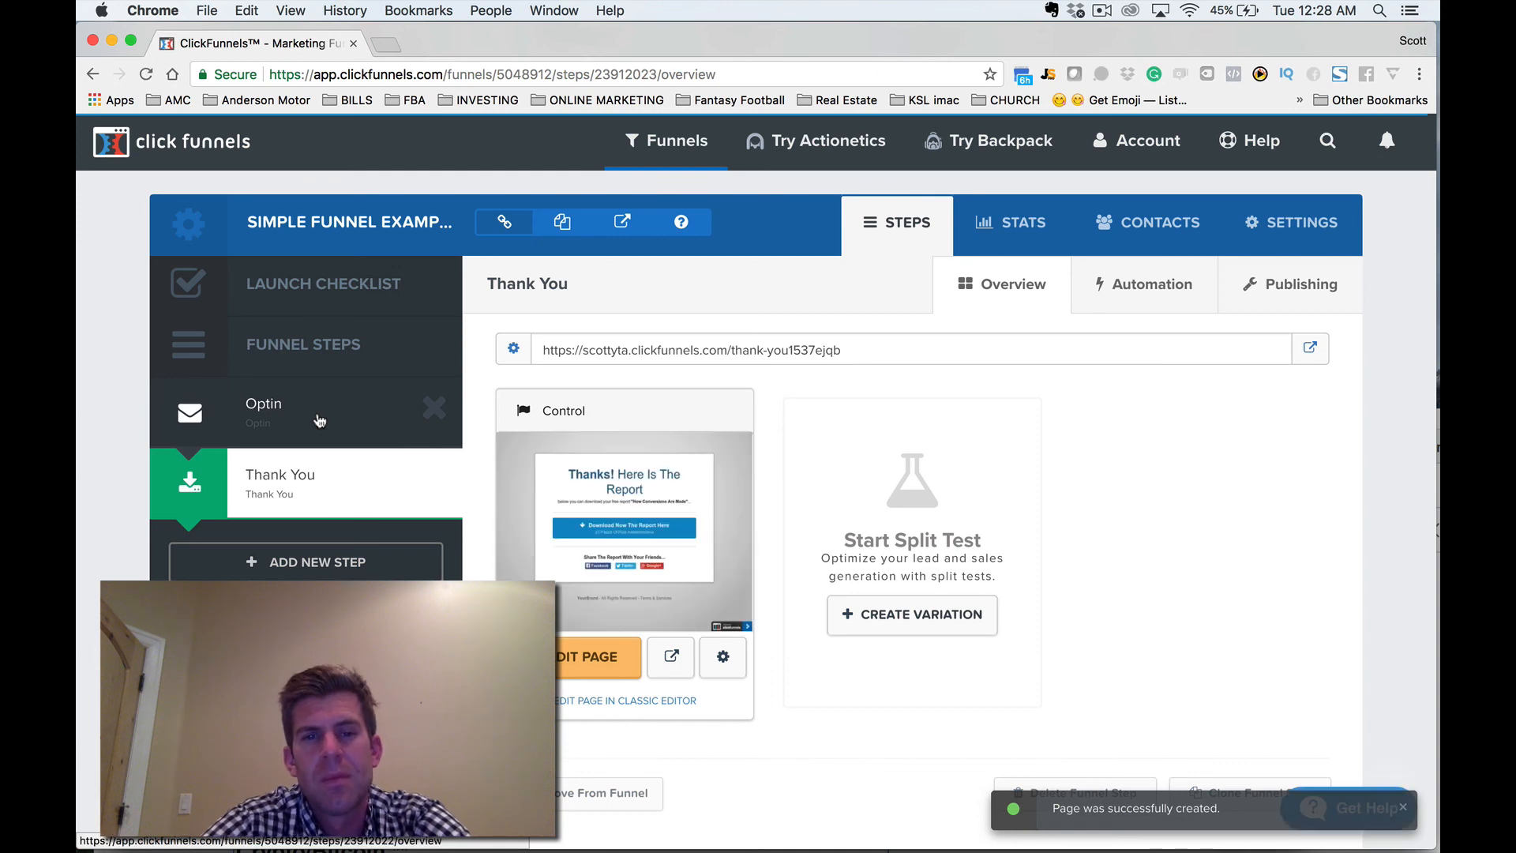
Review the Optin step, and open the Thank You step's page for editing.
left_click(319, 421)
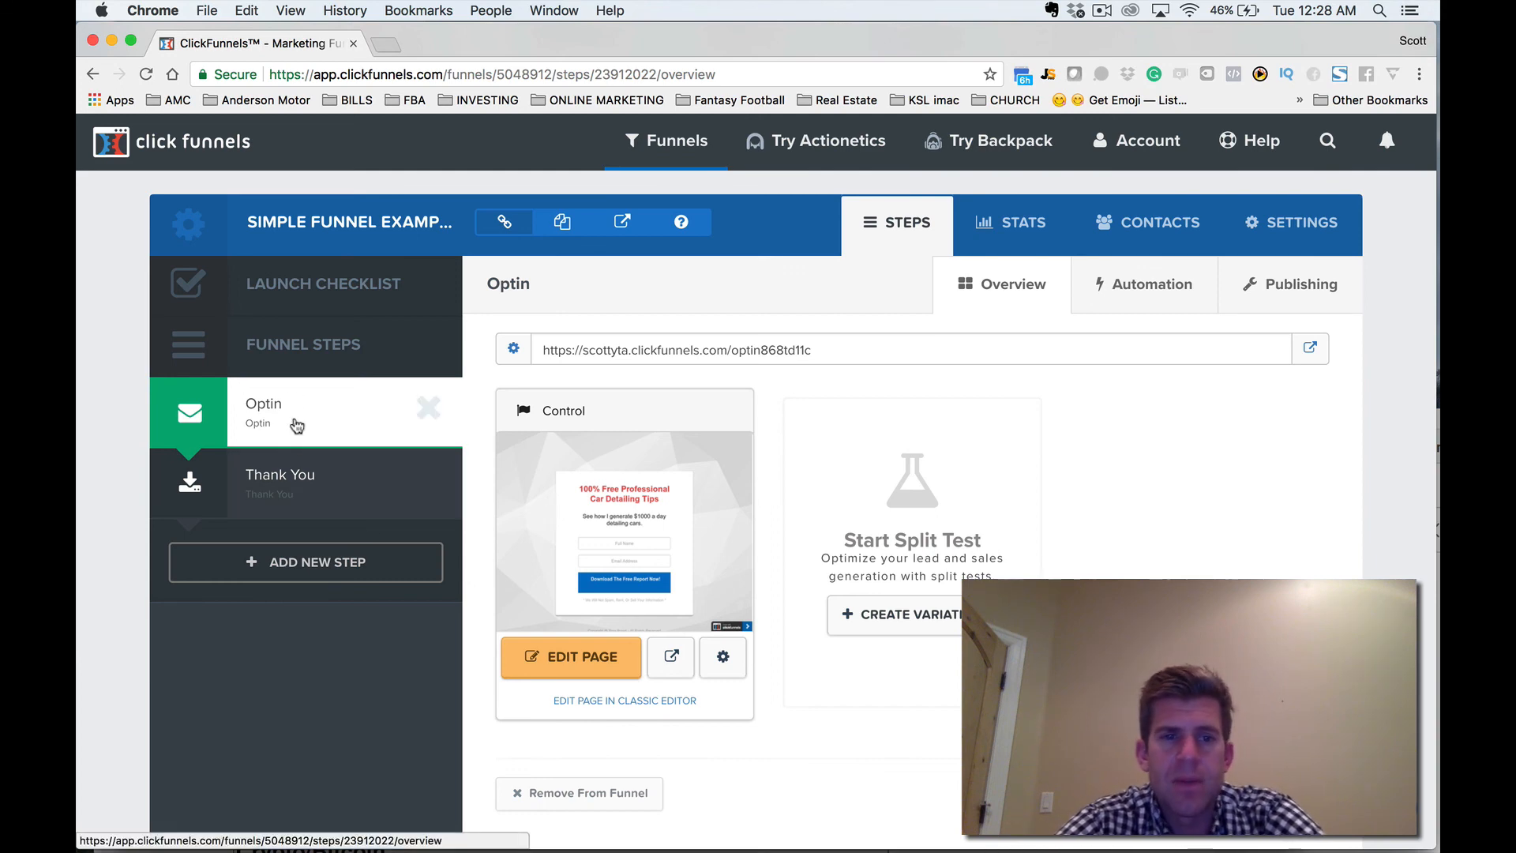
left_click(300, 481)
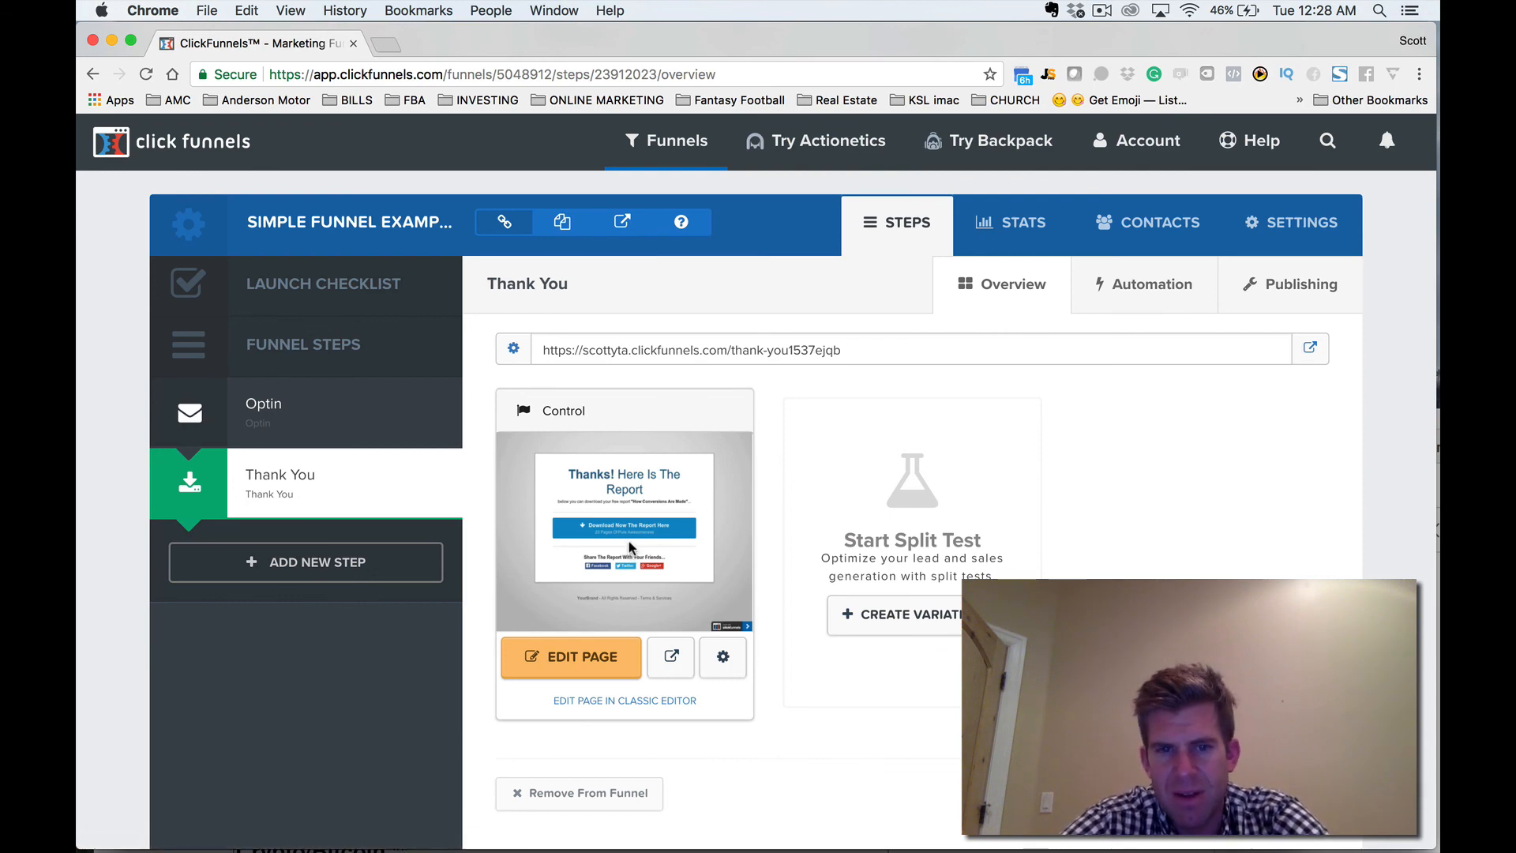
left_click(574, 675)
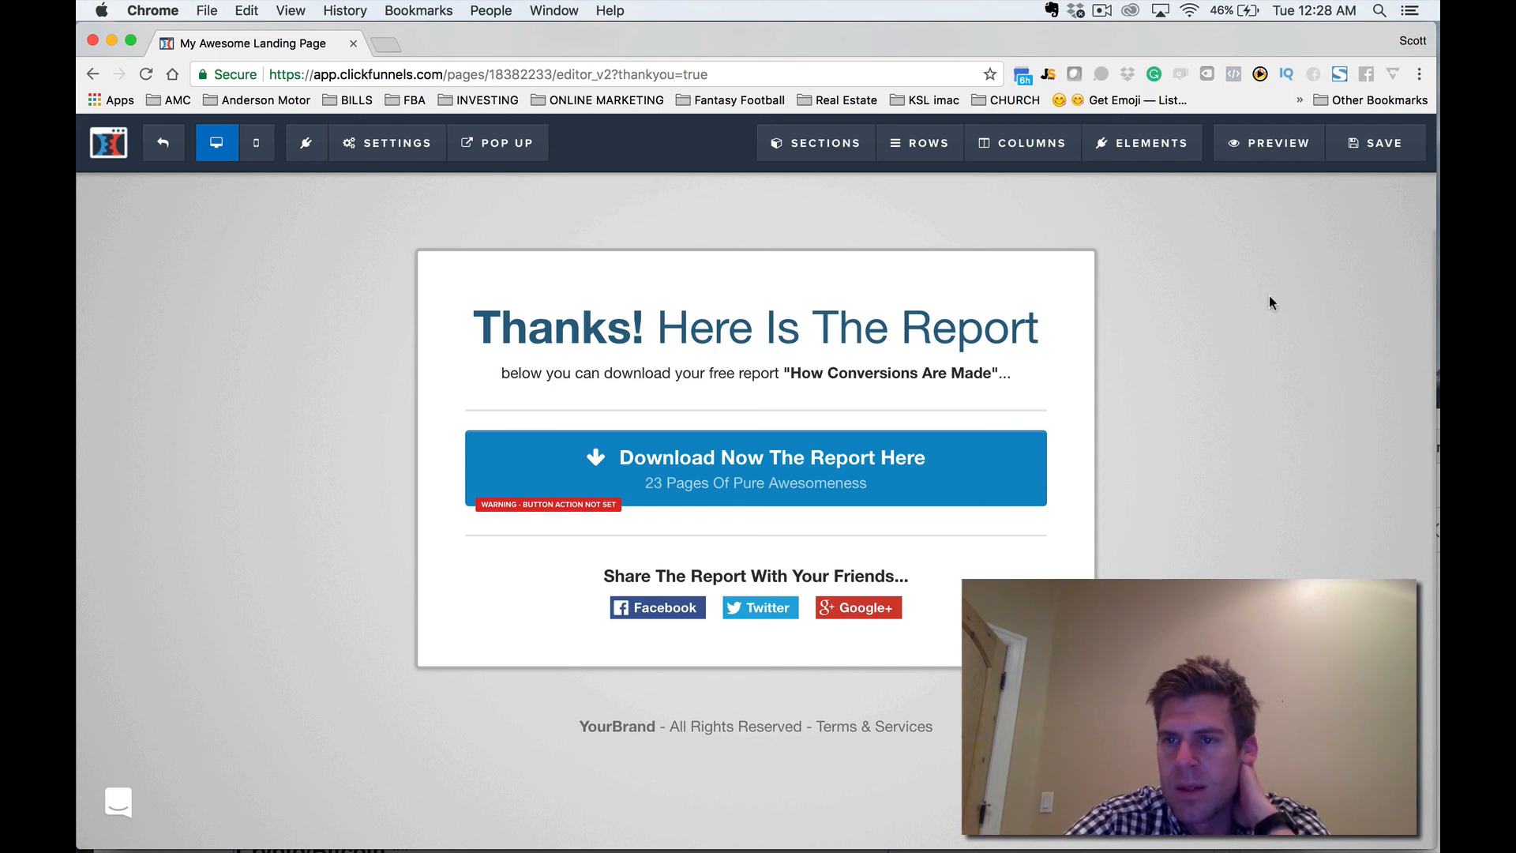
Set the Thank You page's background image to the white geometric polygon design from the Gradient / Simple Color backgrounds.
left_click(418, 144)
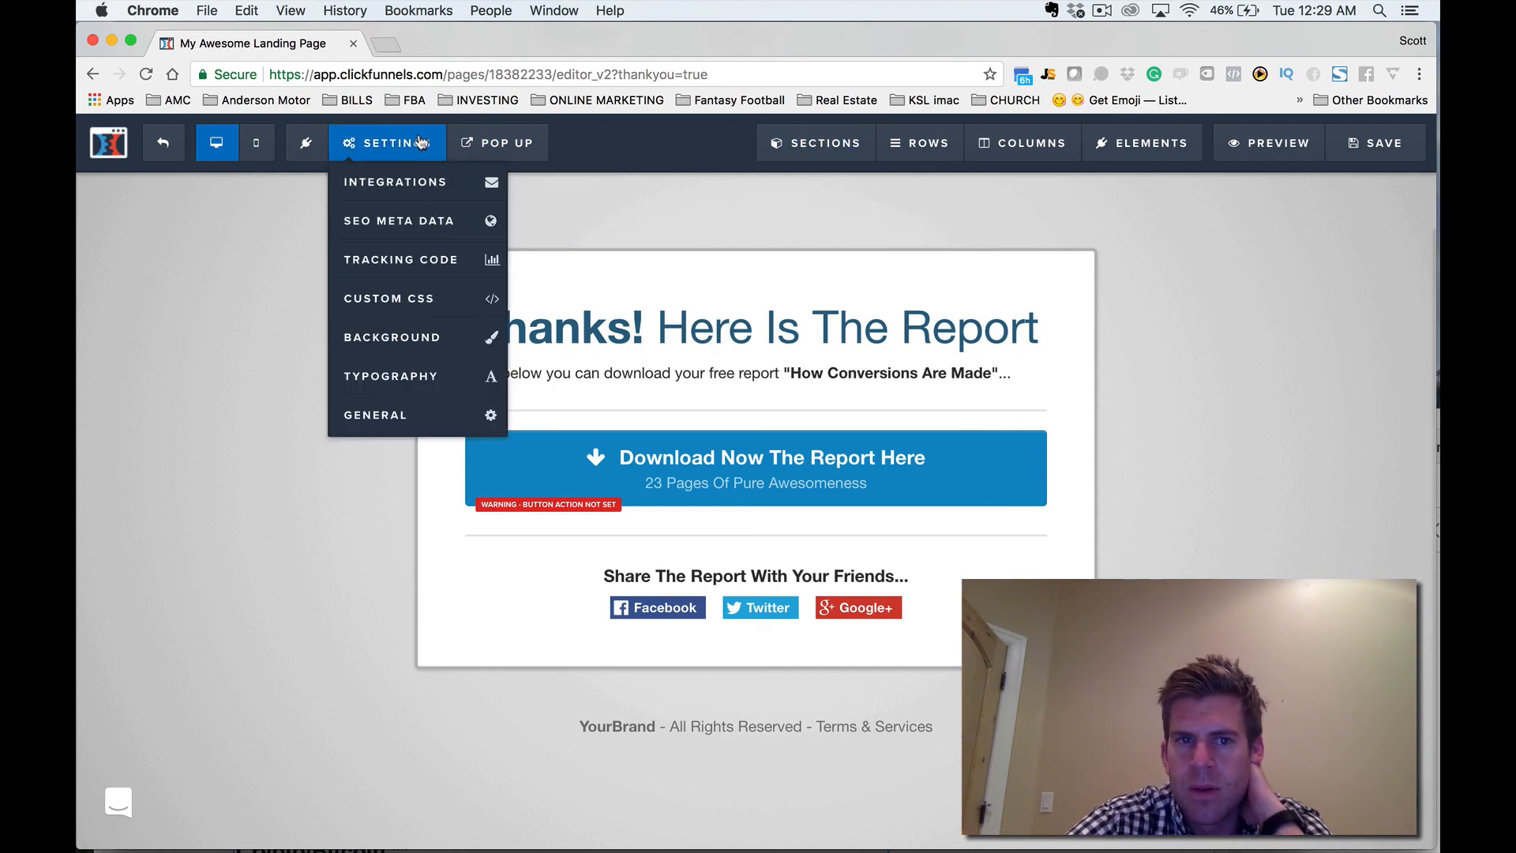
left_click(444, 337)
left_click(1401, 259)
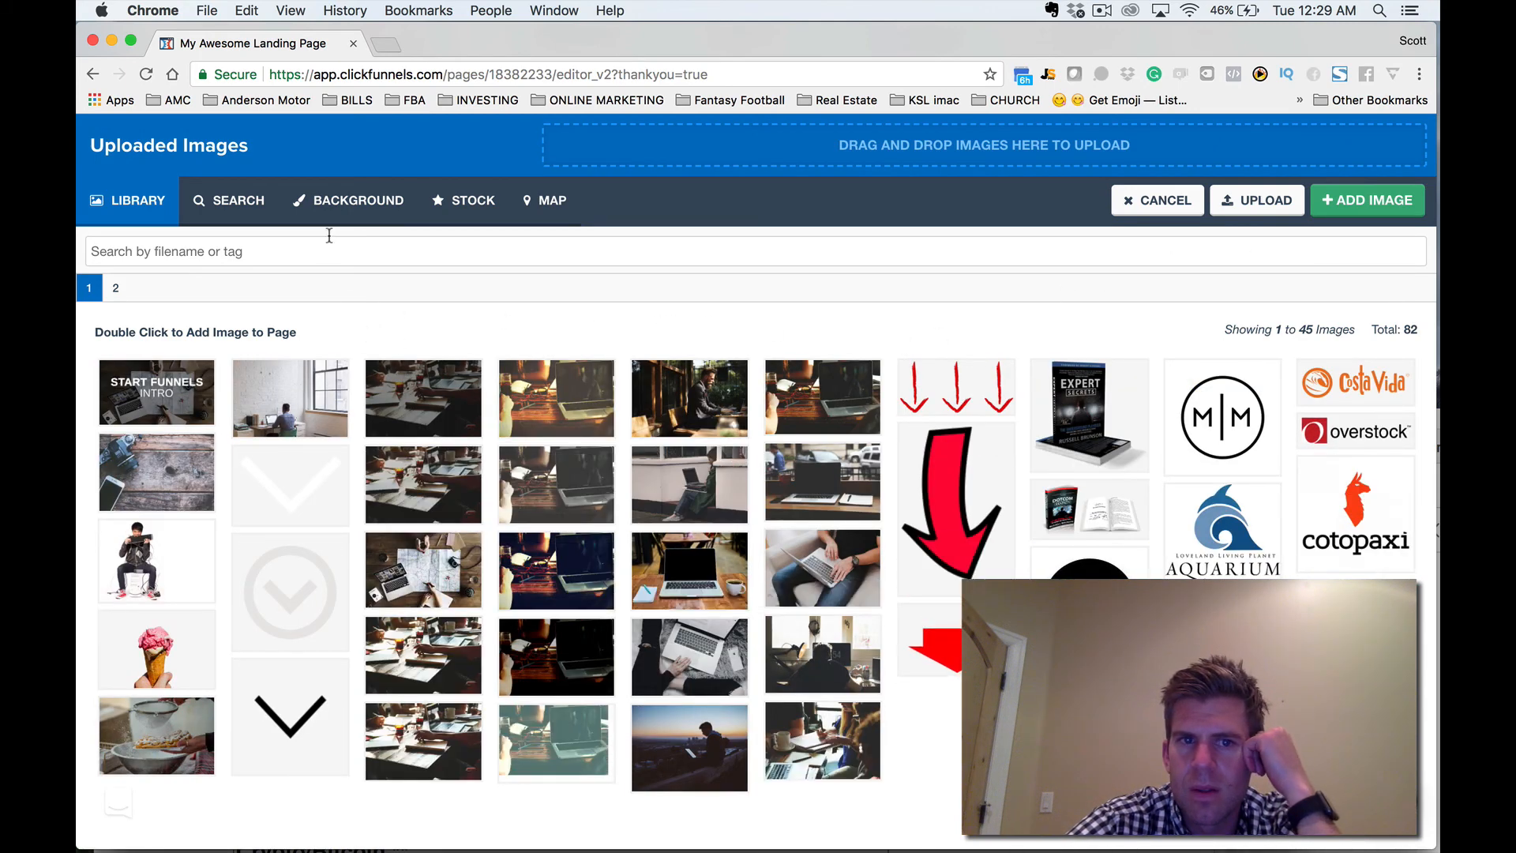
left_click(338, 207)
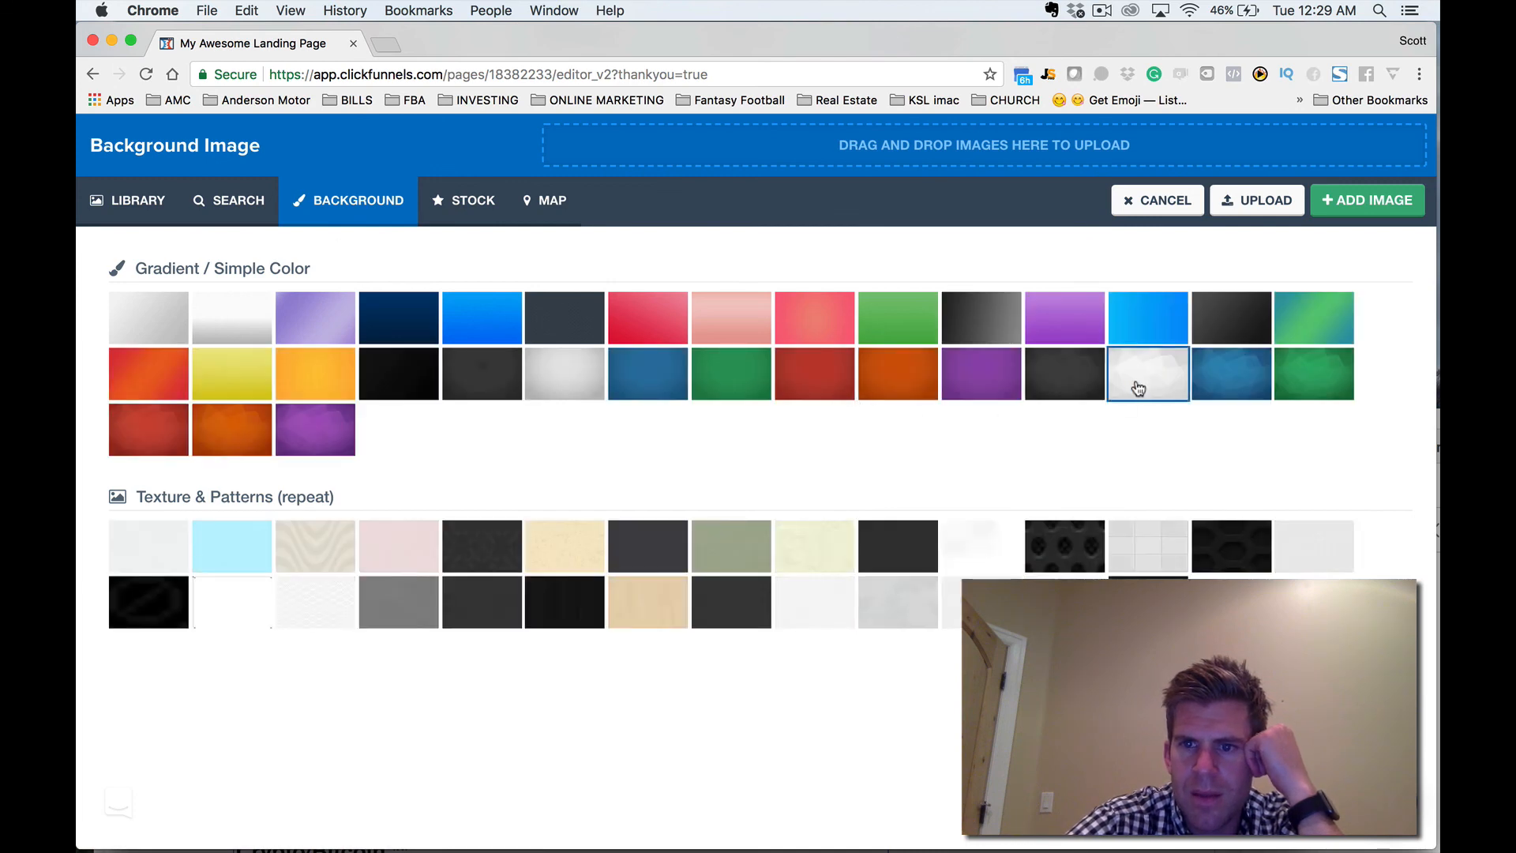
left_click(1137, 388)
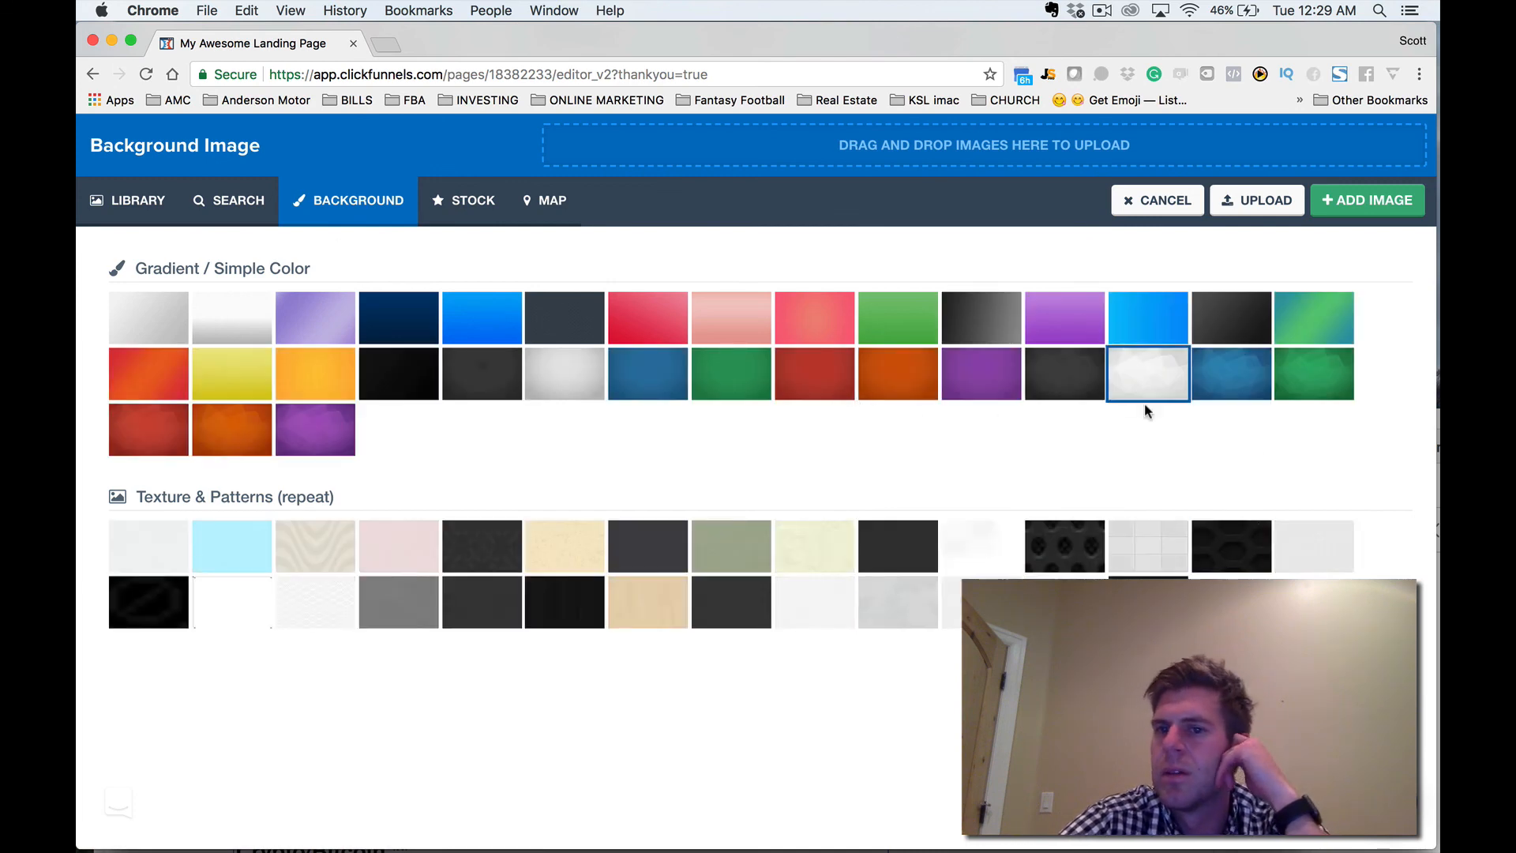
left_click(1357, 207)
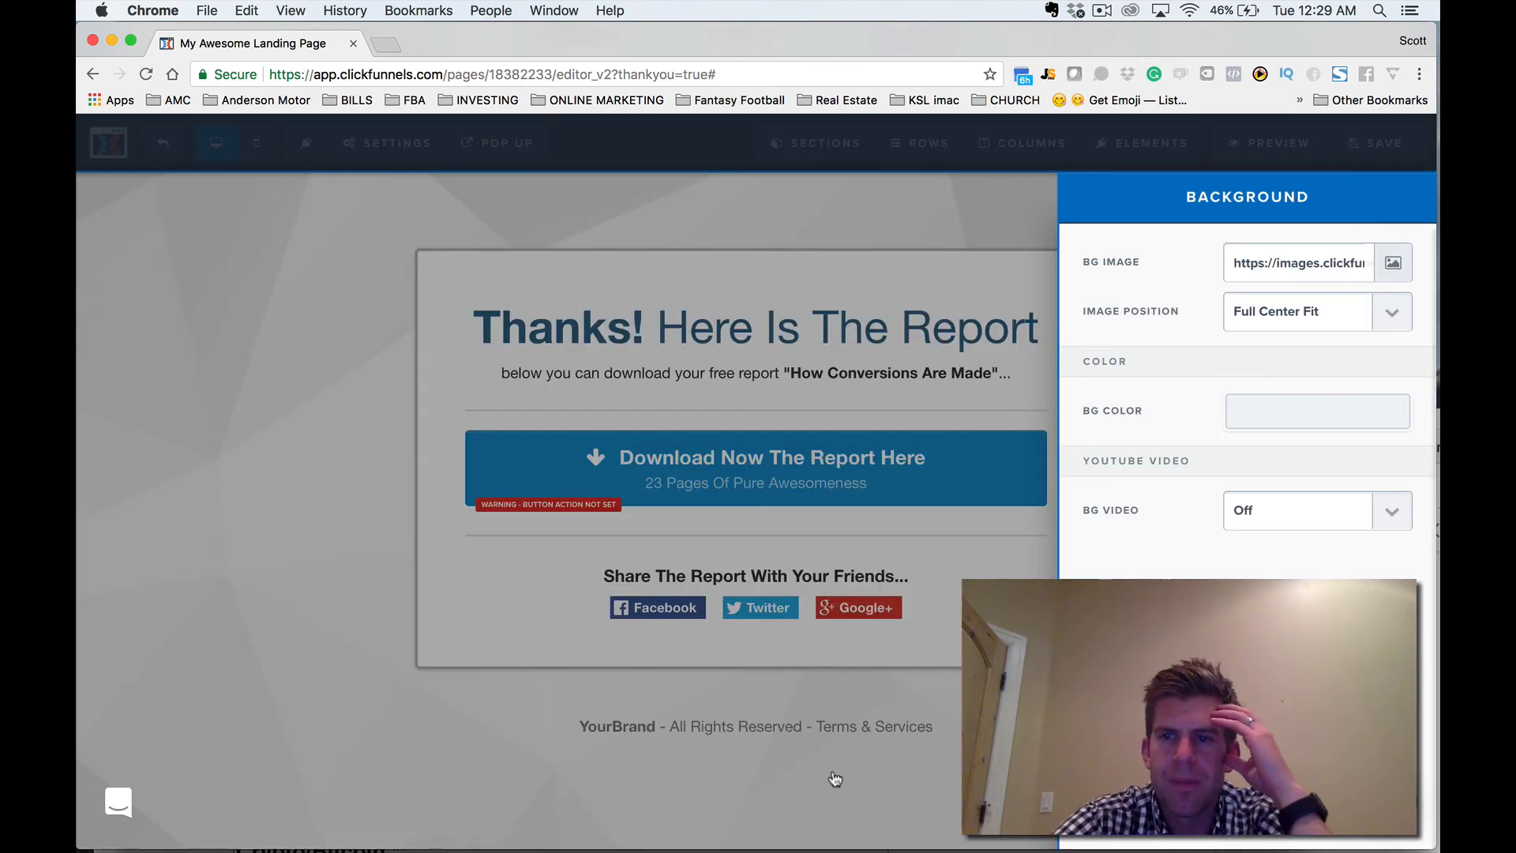
left_click(835, 779)
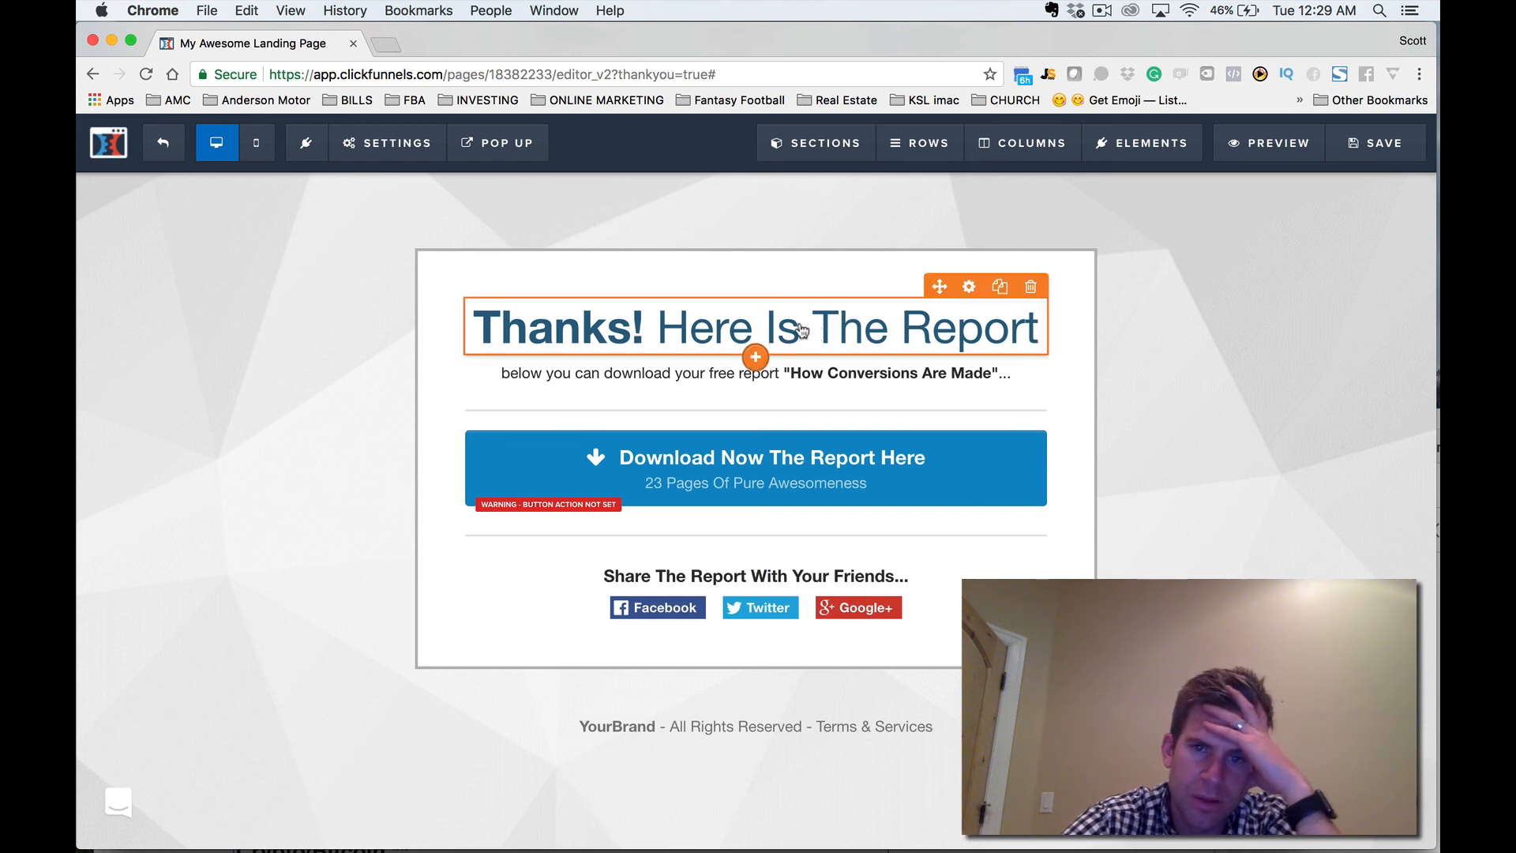
Change the report title in the line below the headline to "How to make $1000 detailing cars".
left_click(641, 336)
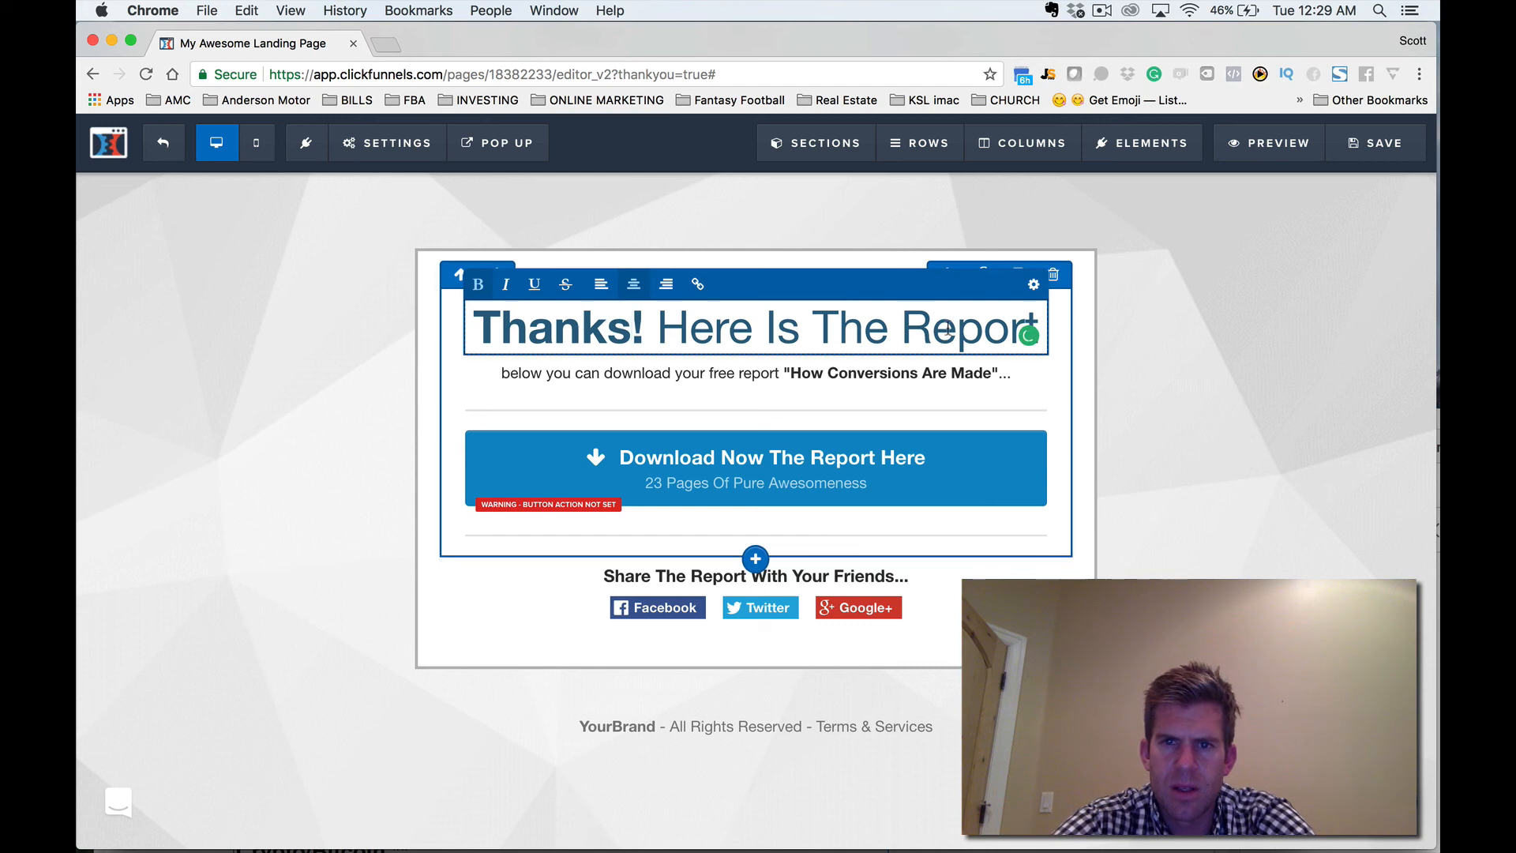
left_click(1130, 385)
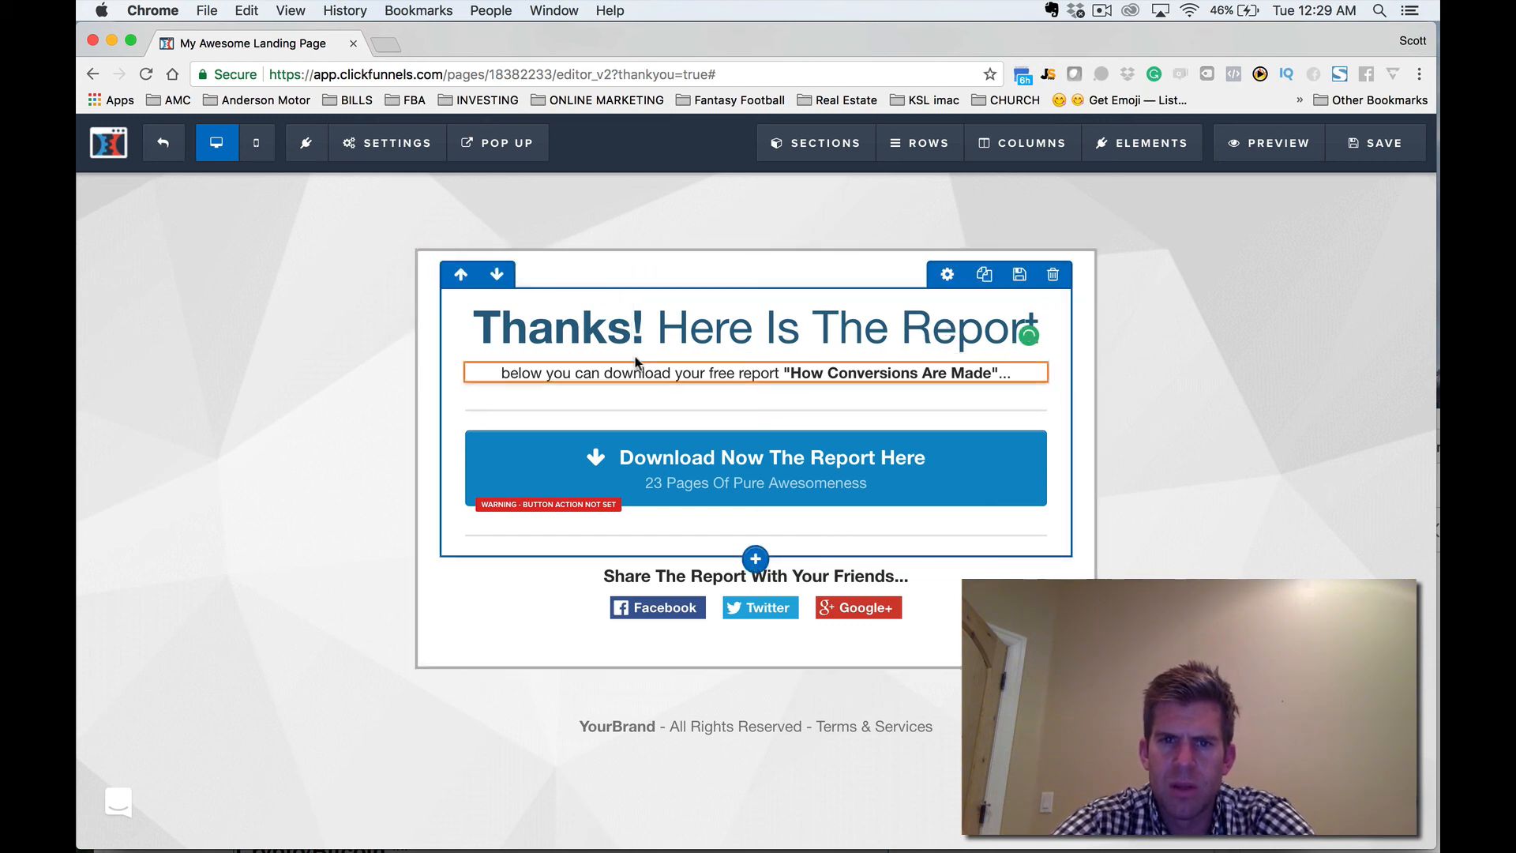
left_click(868, 375)
left_click(931, 373)
left_click_drag(1010, 372, 829, 373)
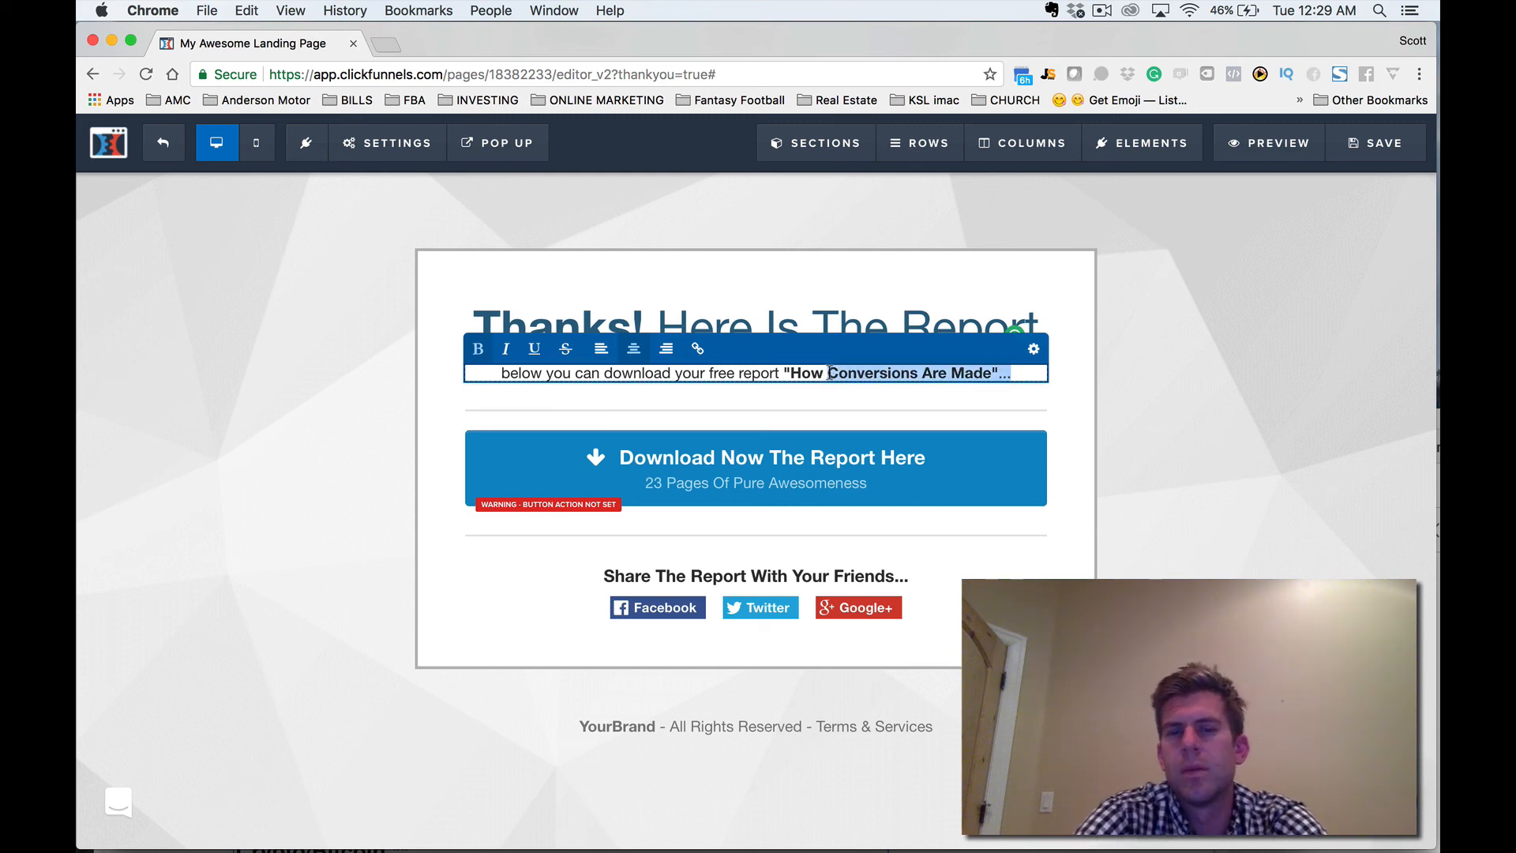
type("to make ")
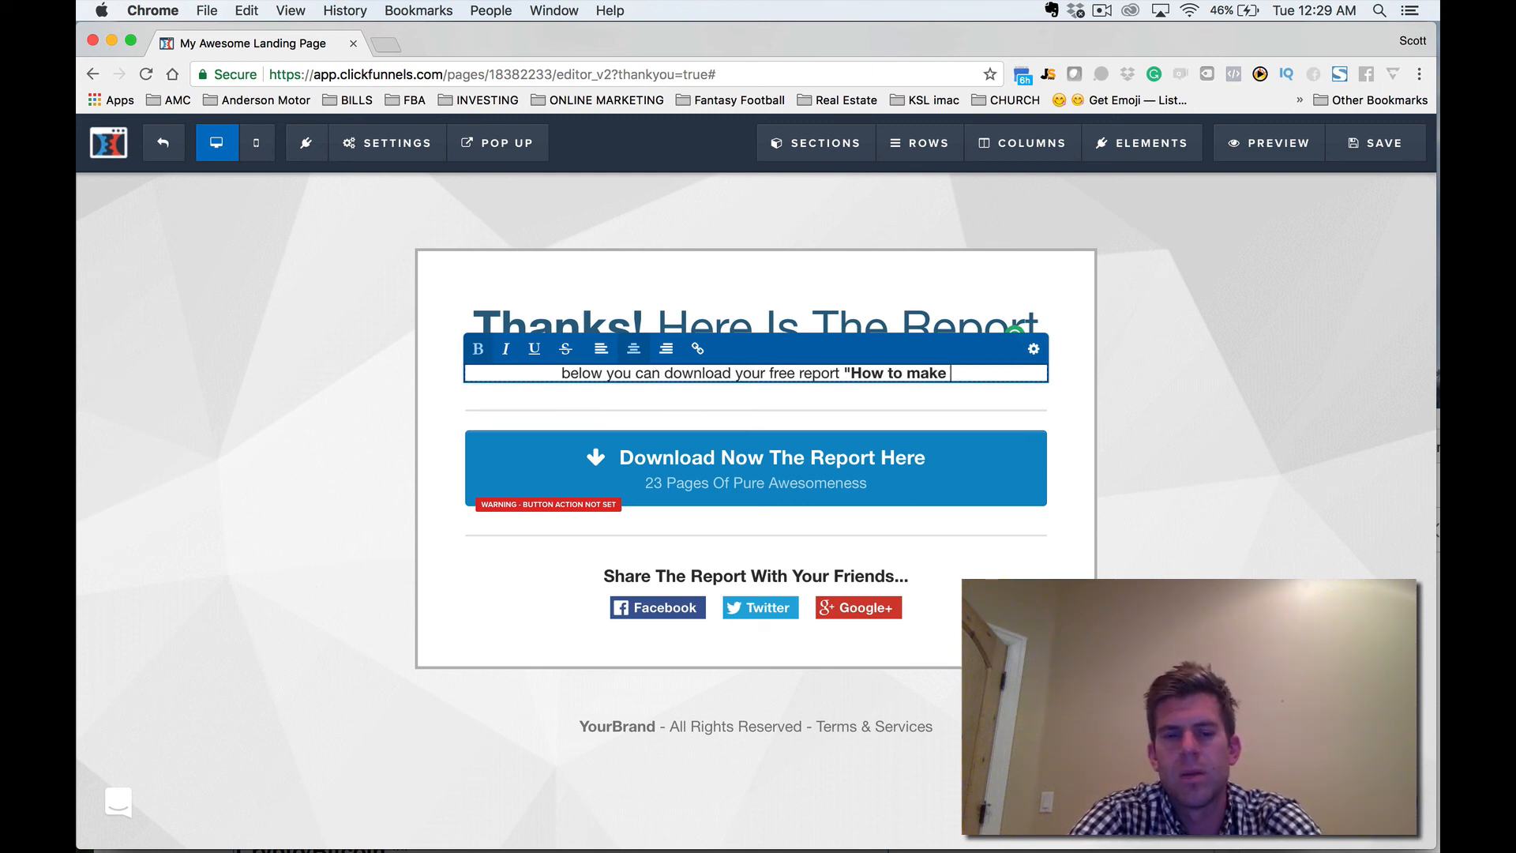
type("$1000")
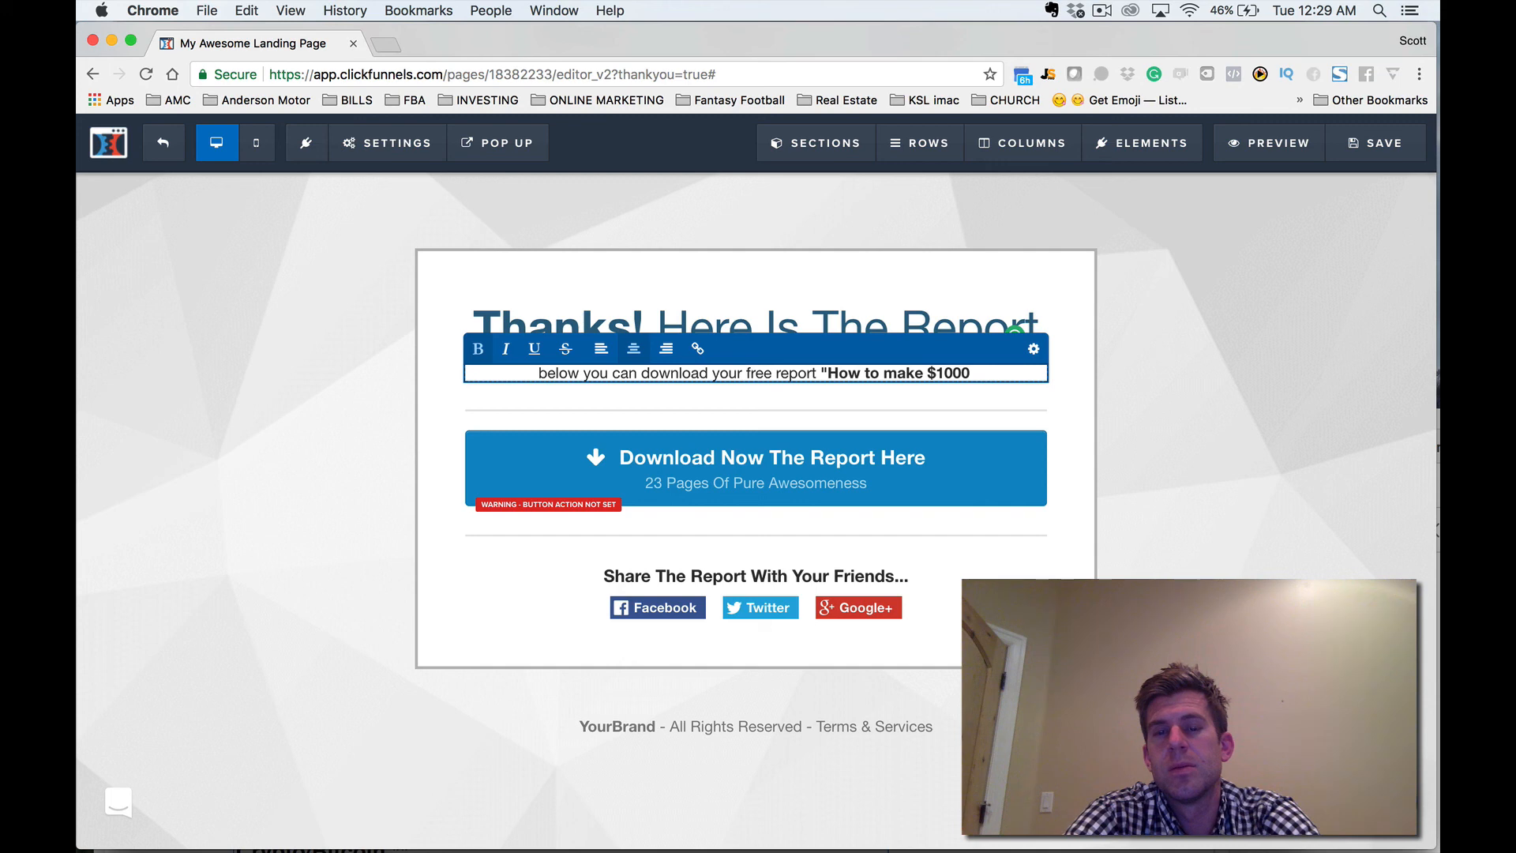
type("detailin")
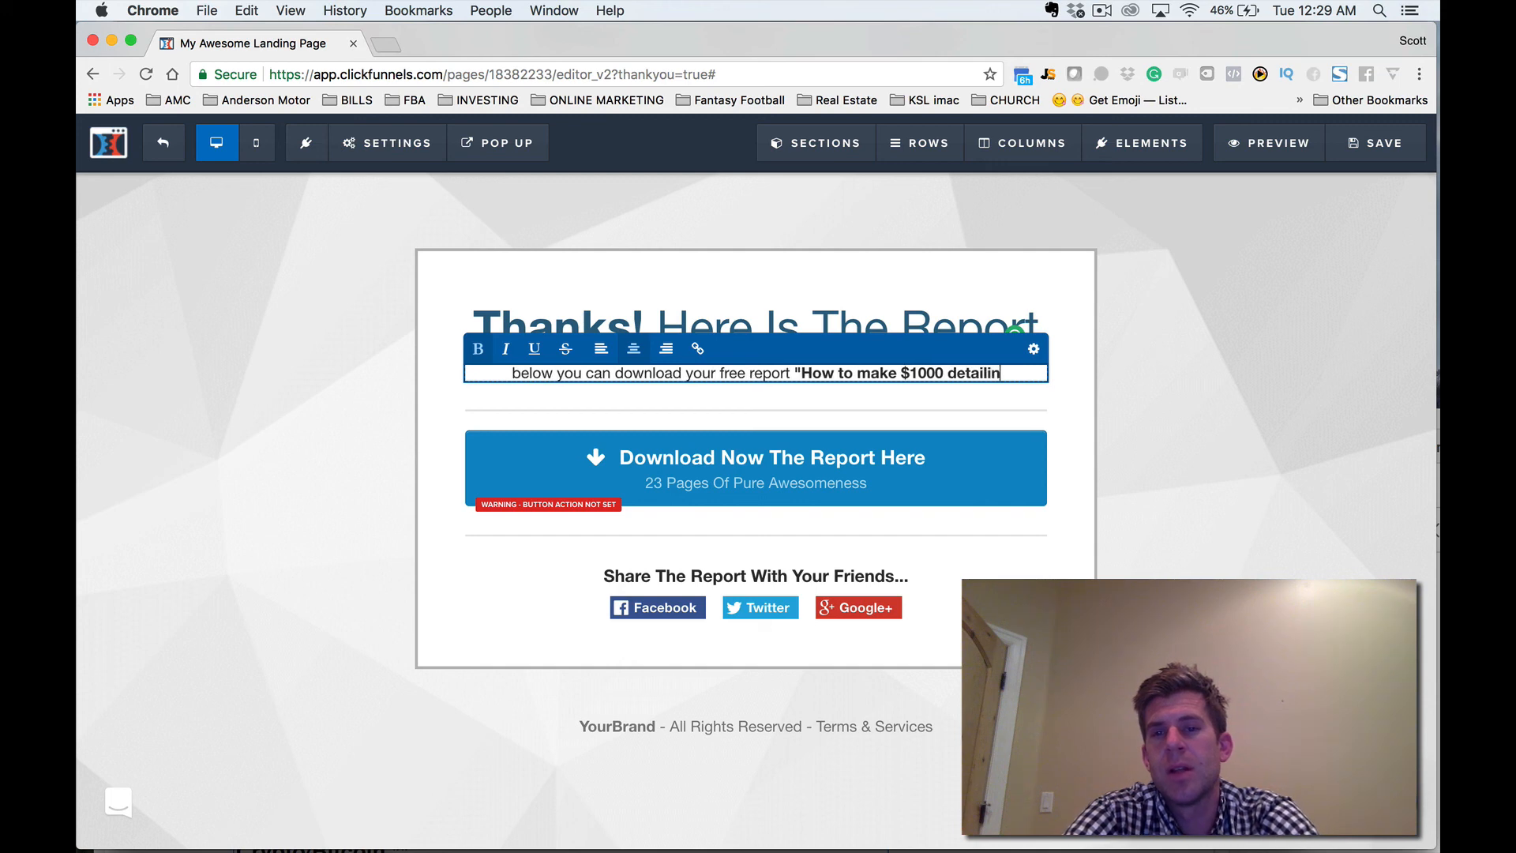
type("g cars")
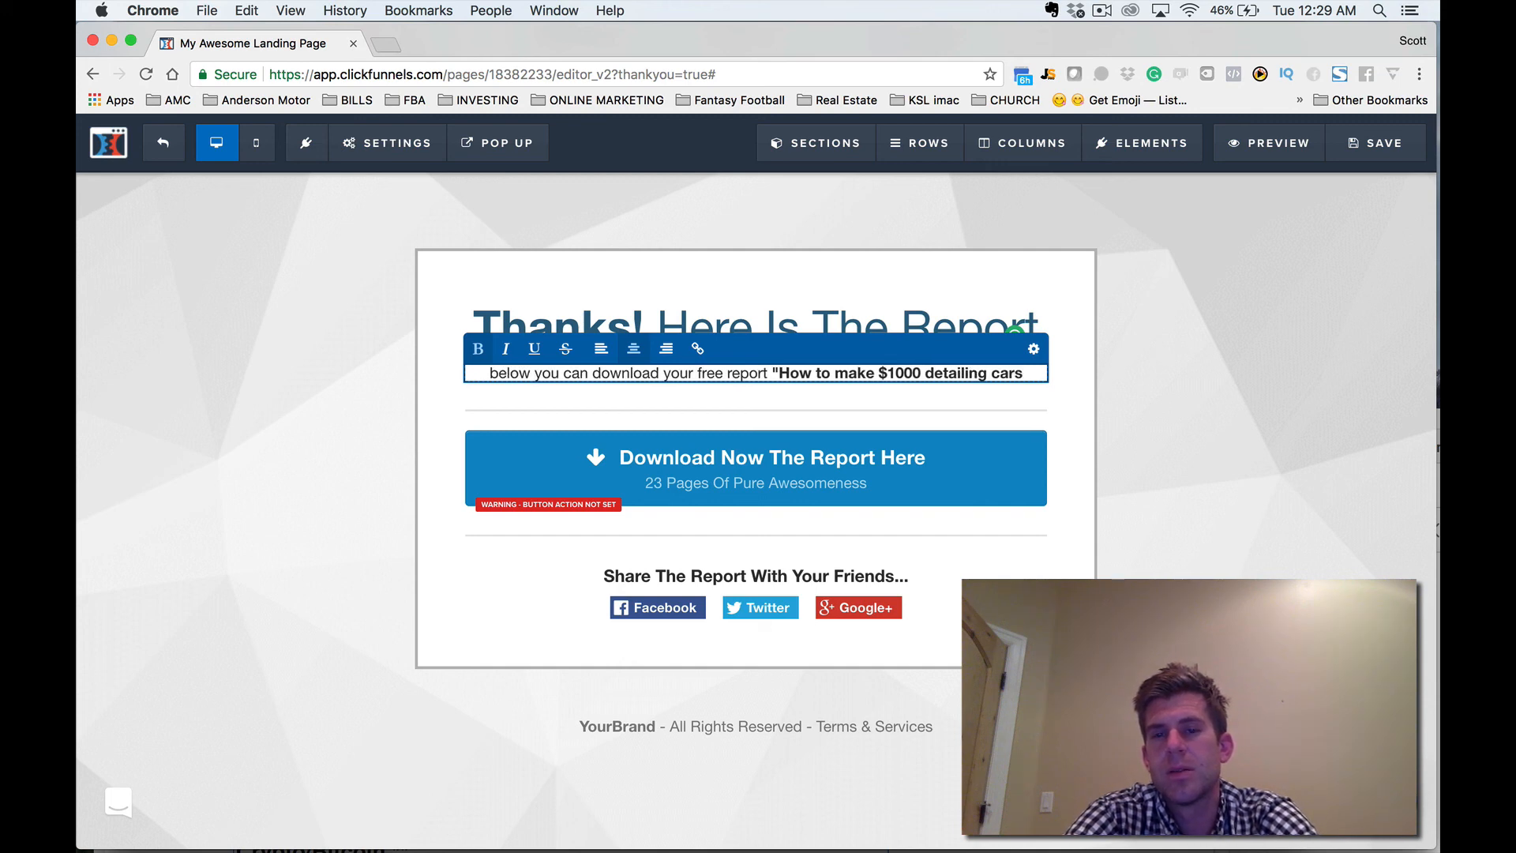
Replace the footer's brand placeholder with "Car Detailing Guru" and save the Thank You page.
left_click(646, 745)
left_click_drag(657, 744, 585, 744)
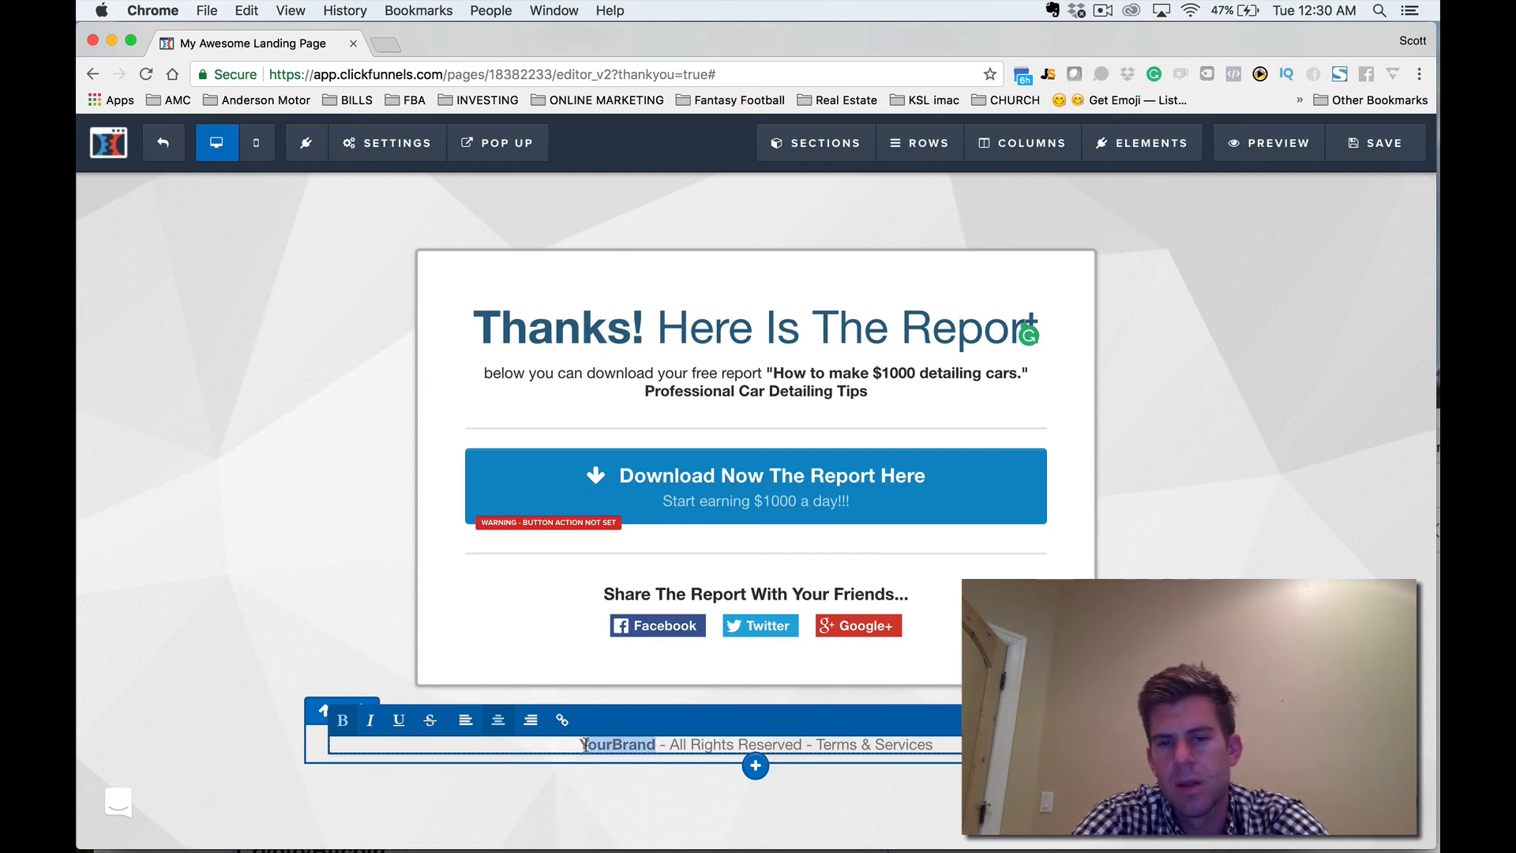
type("Car D")
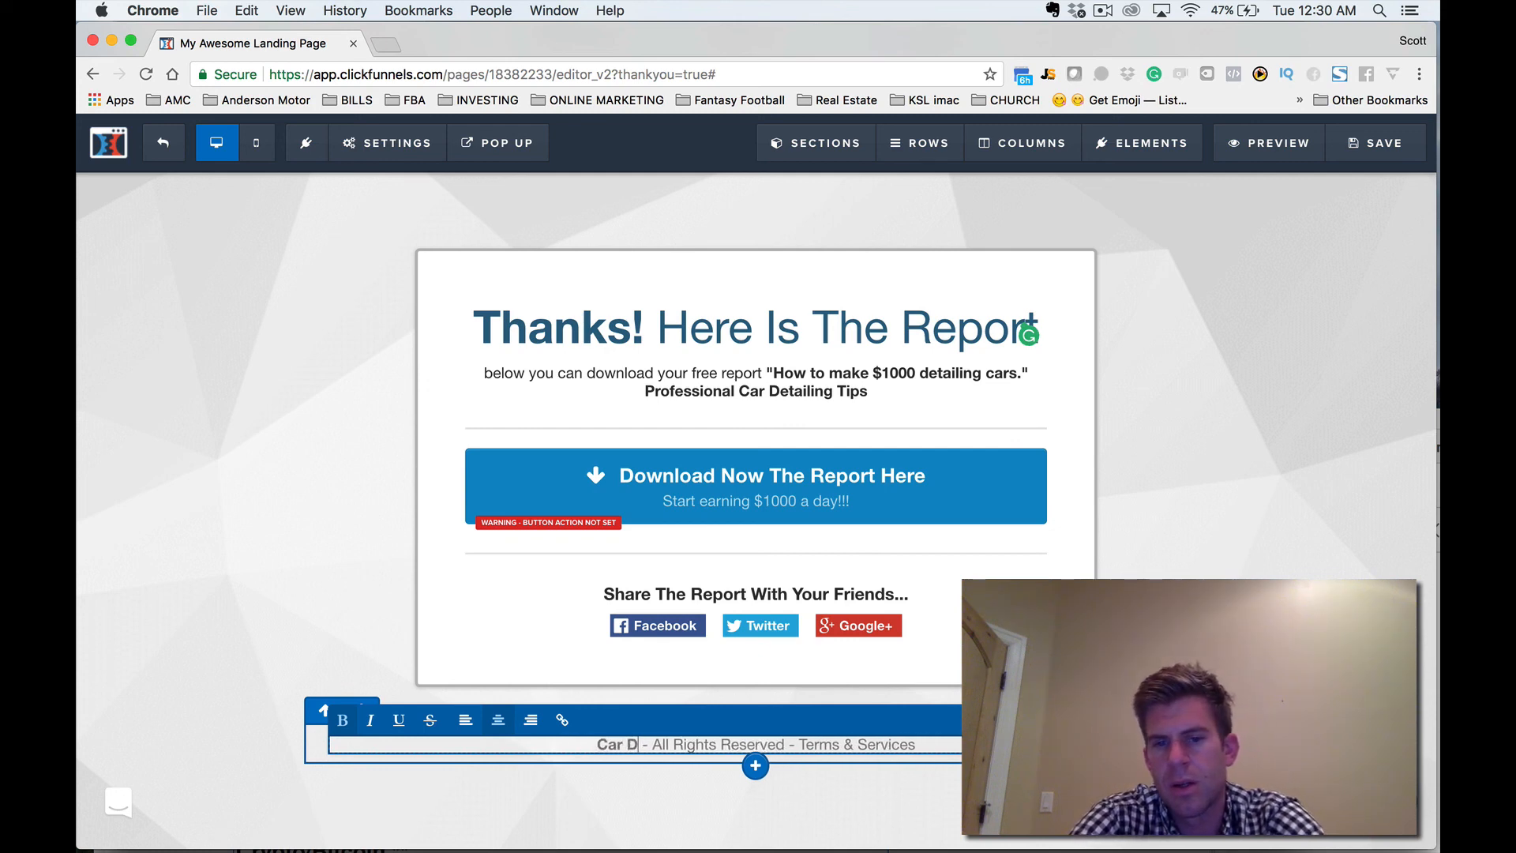
type("etailing G")
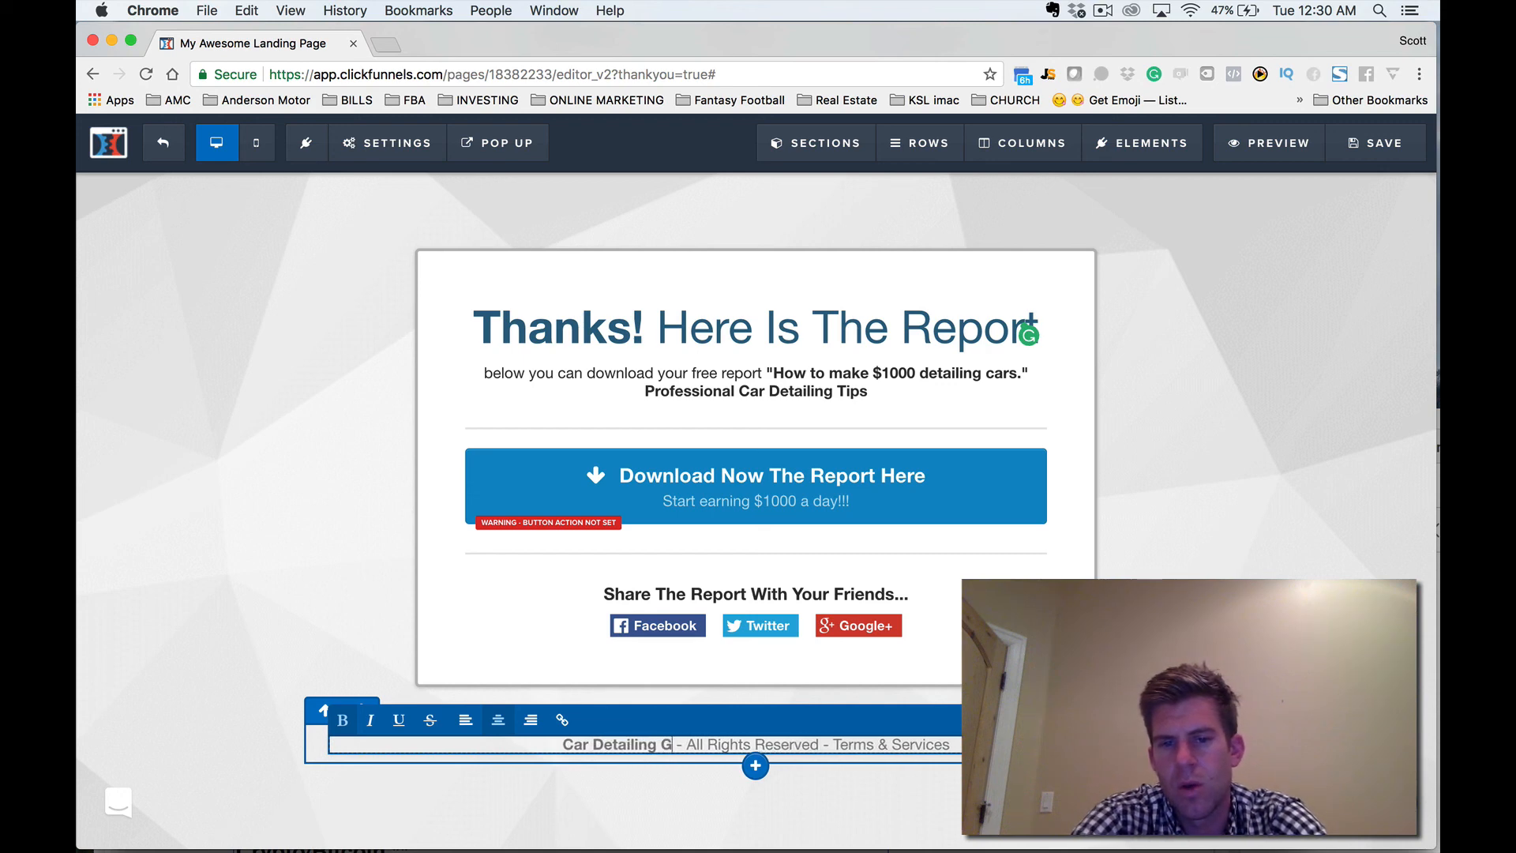
type("uru")
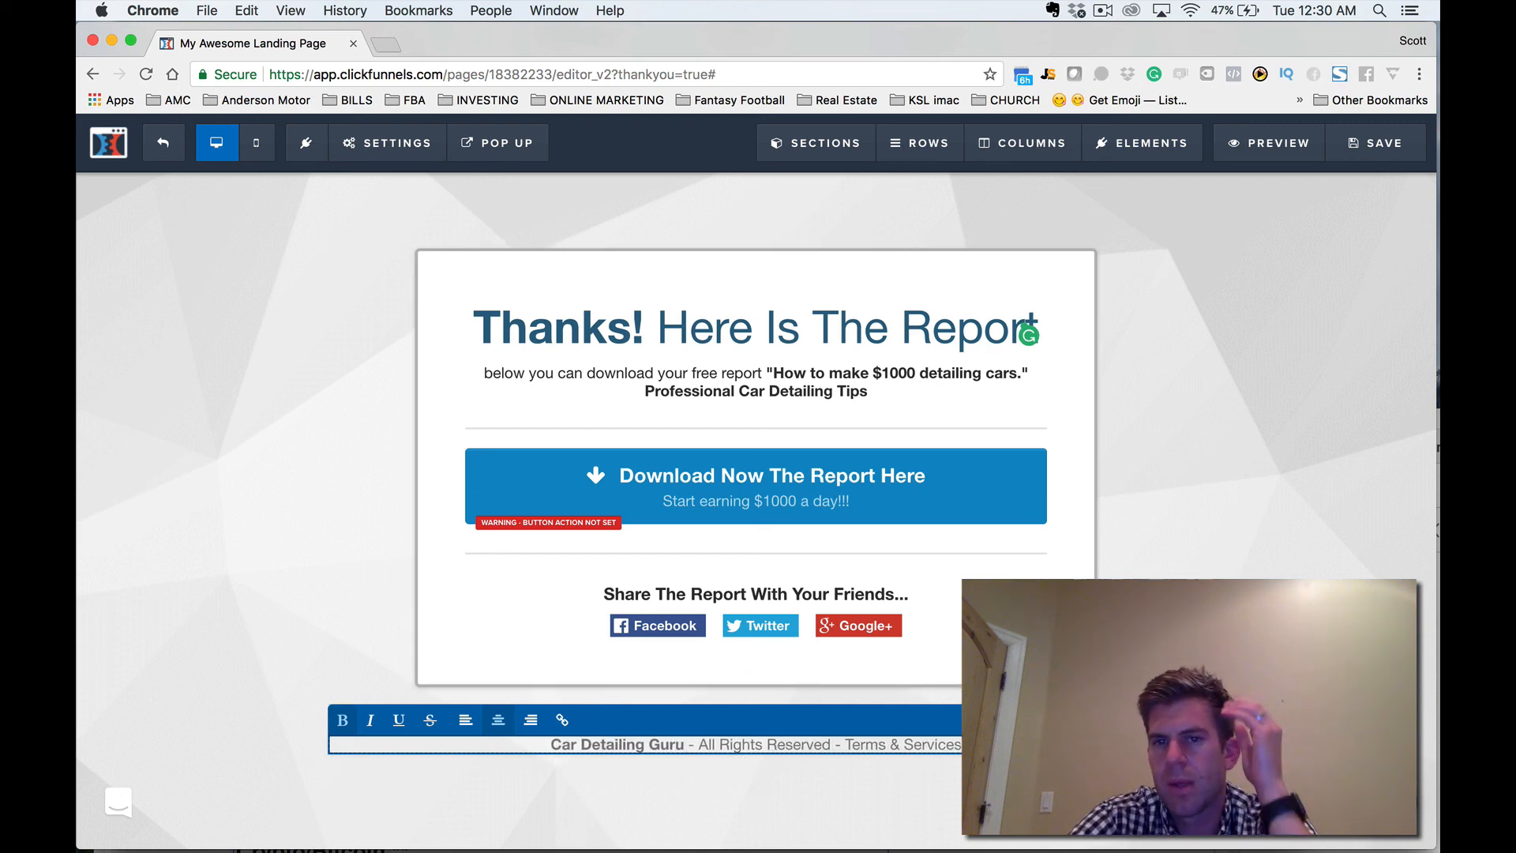
left_click(1323, 295)
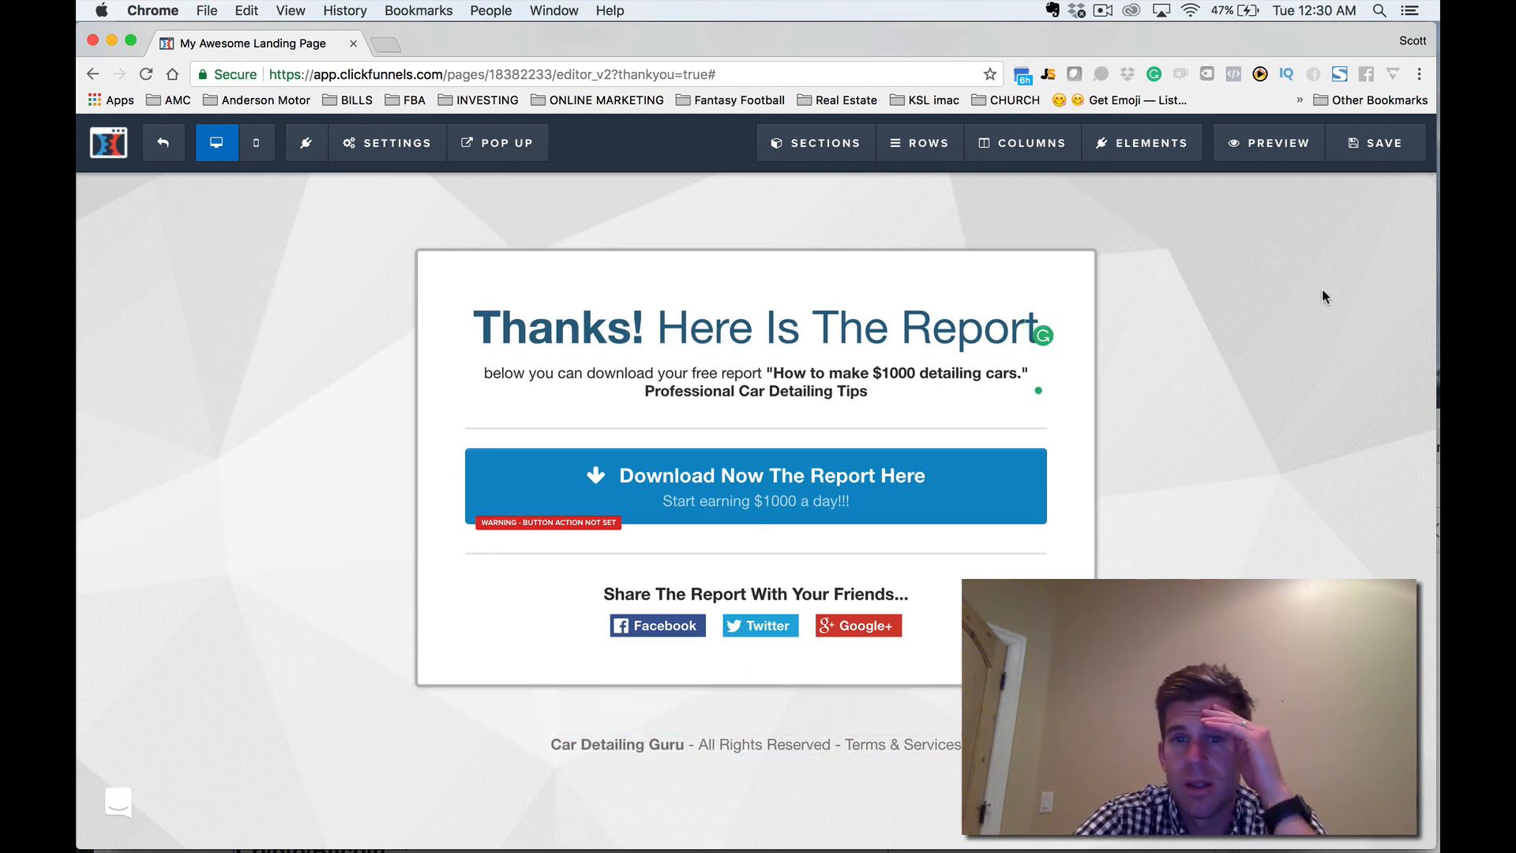
left_click(1356, 142)
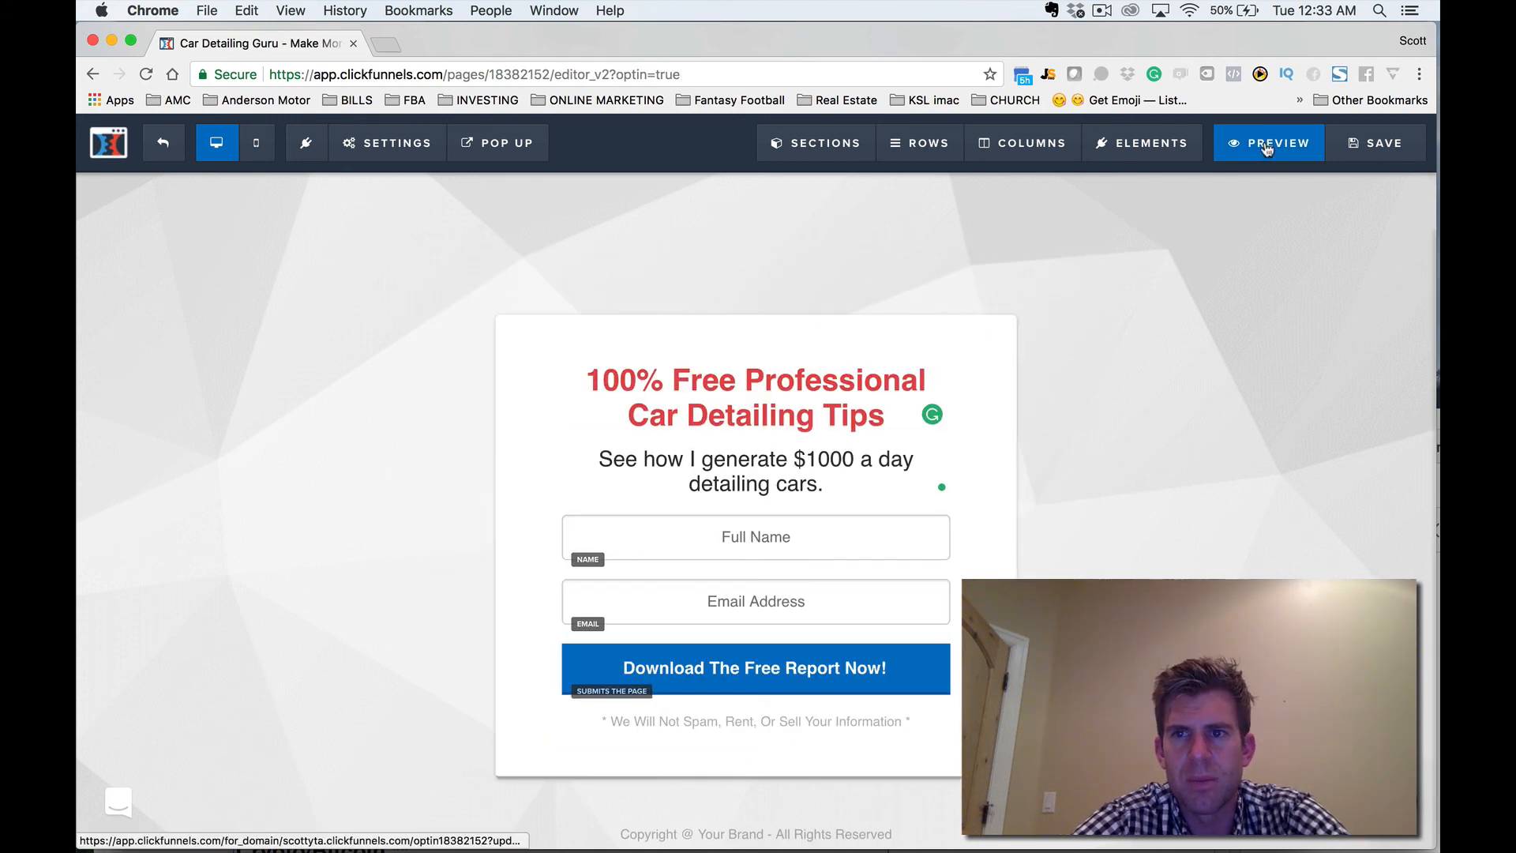
Preview the optin page and submit its form with a name and the prefilled email address as a test.
left_click(1267, 144)
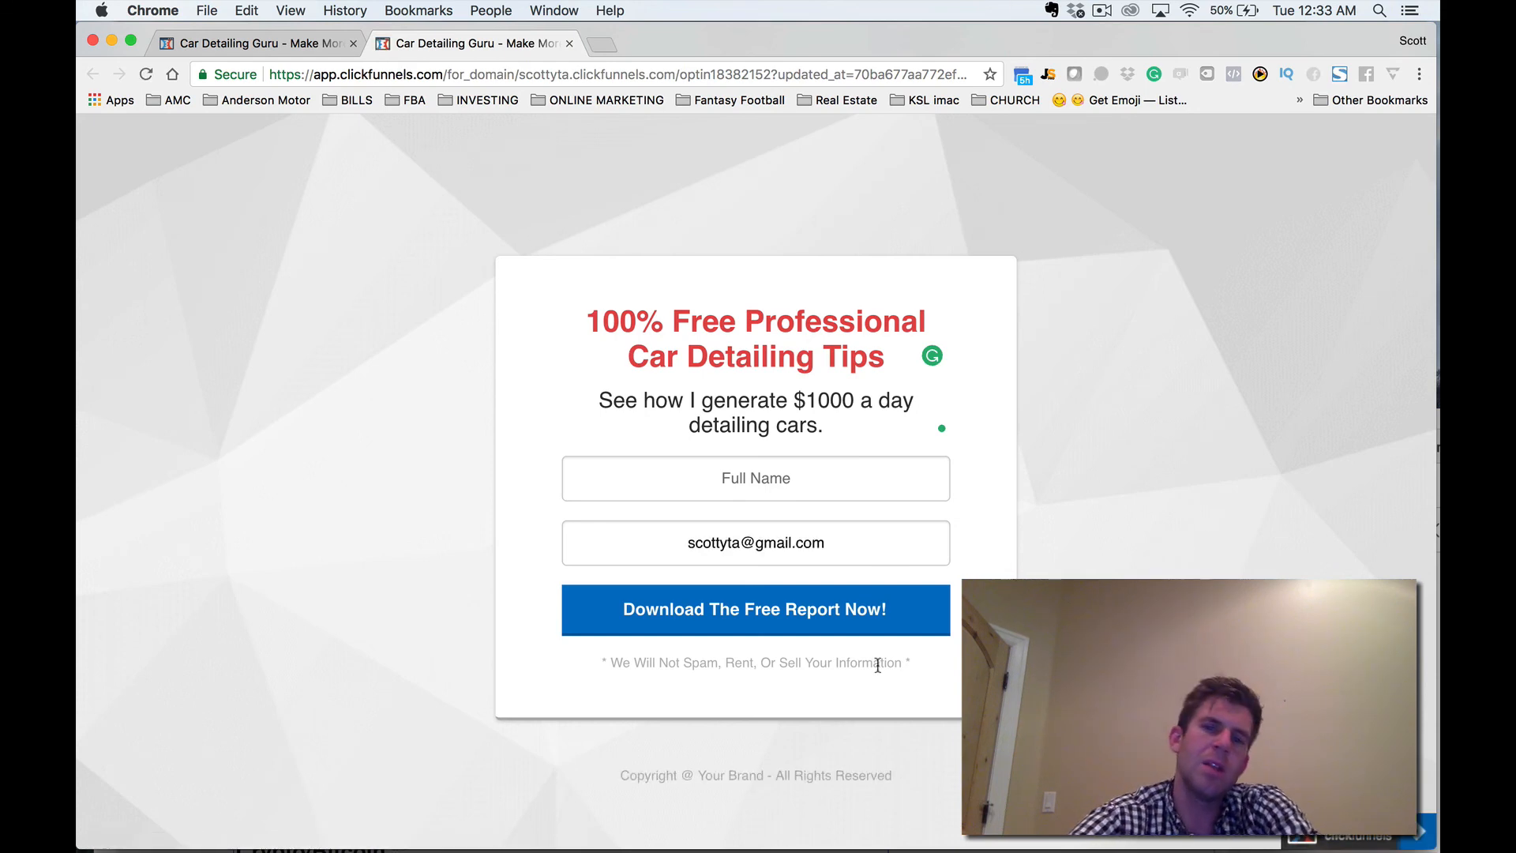
left_click(835, 495)
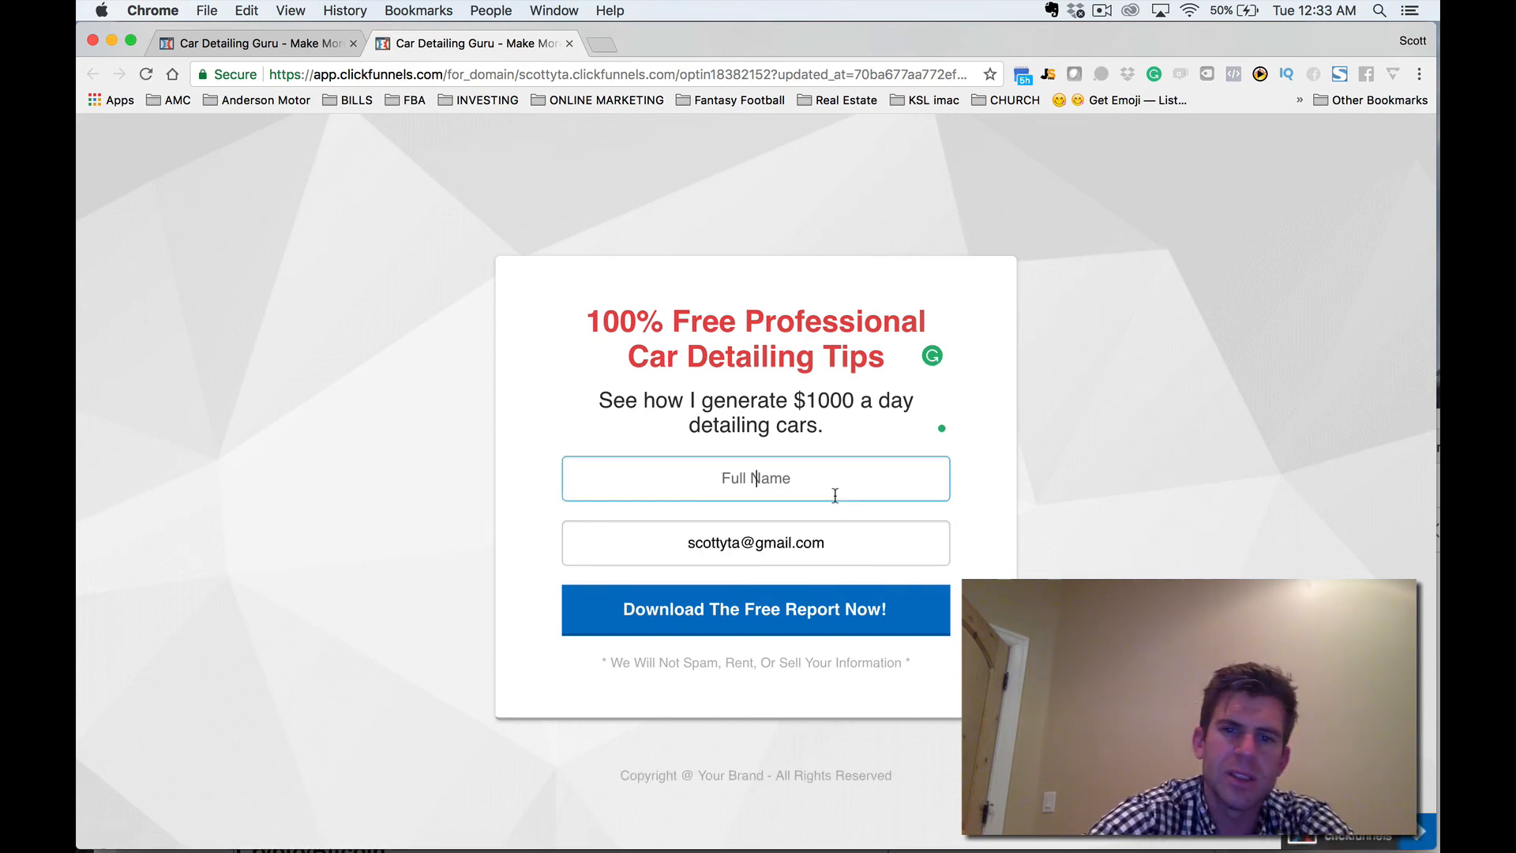
type("scott")
key("Tab")
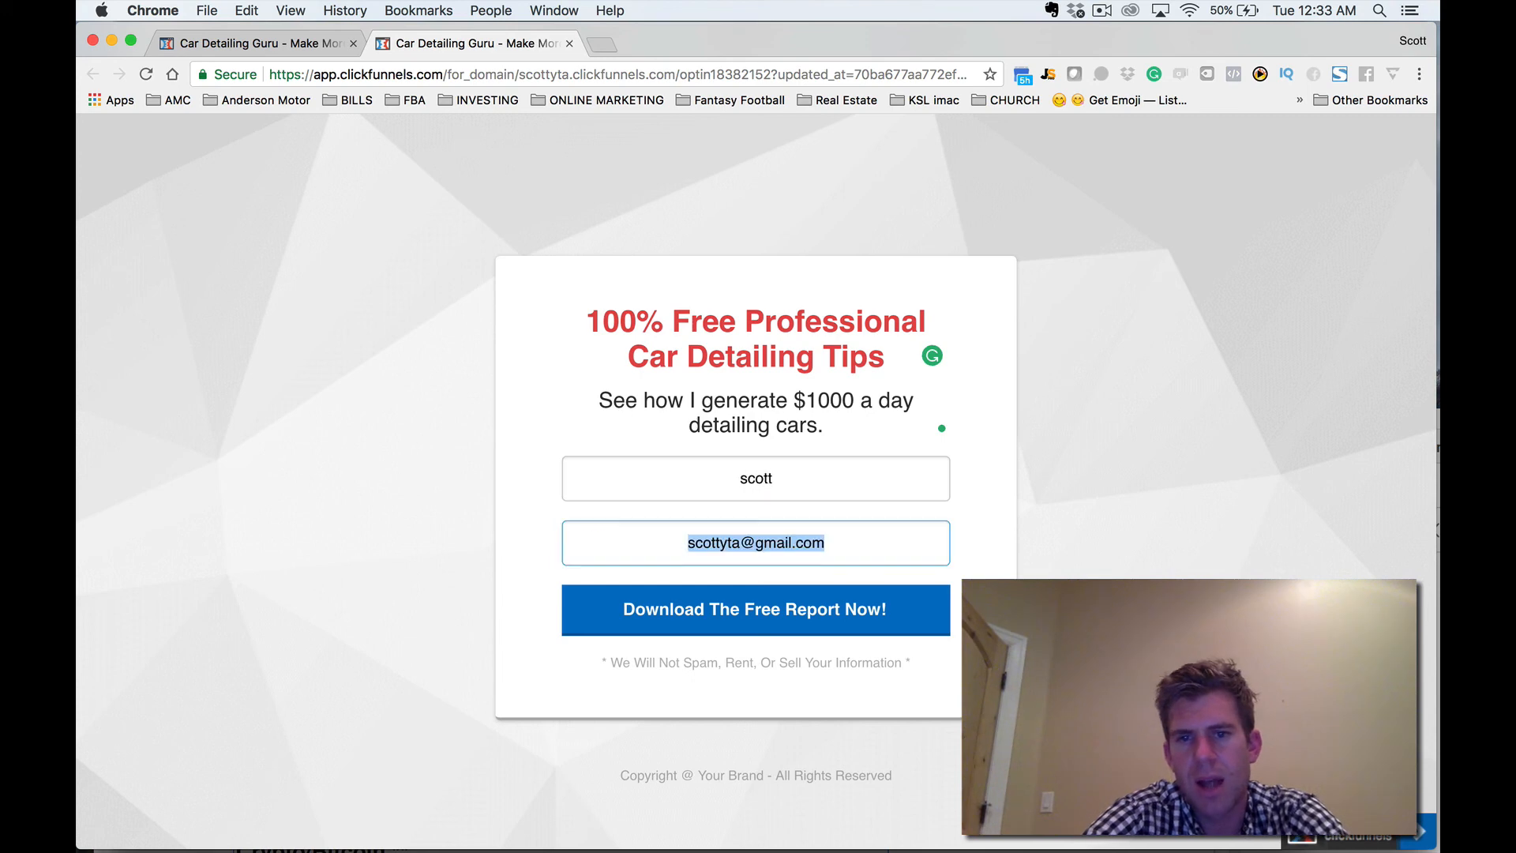
left_click(766, 614)
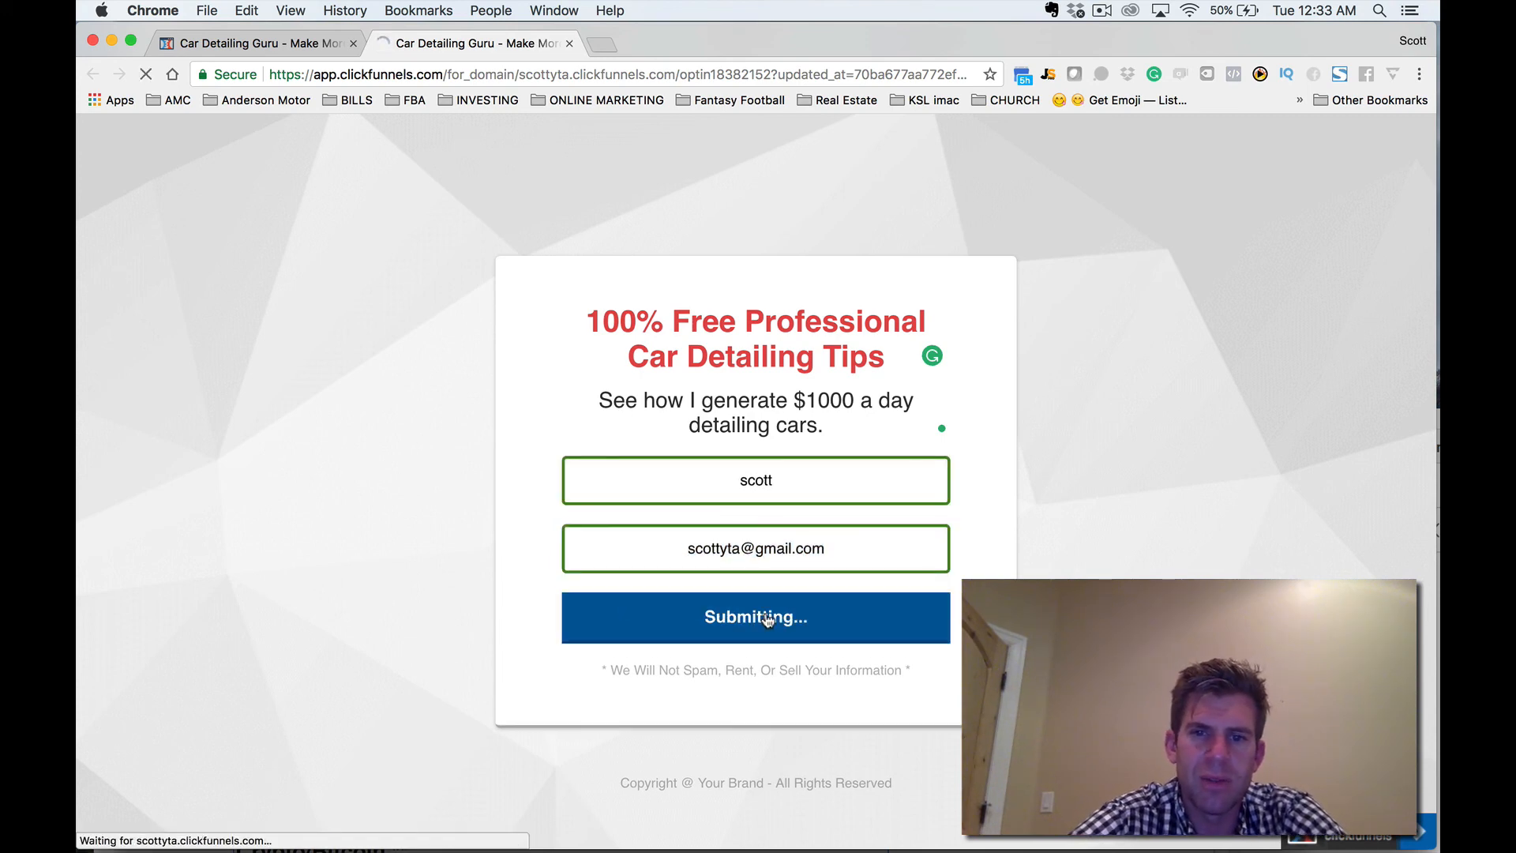